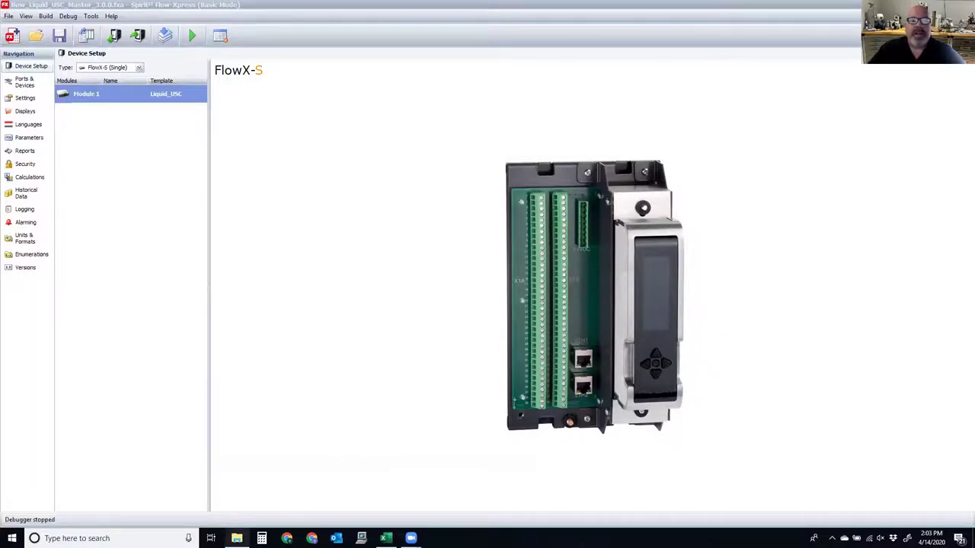
Select Liquid_Sampling_2.2.0V21.fxa in the received Liquid_Sampling folder, then return to Flow-Xpress
left_click(237, 538)
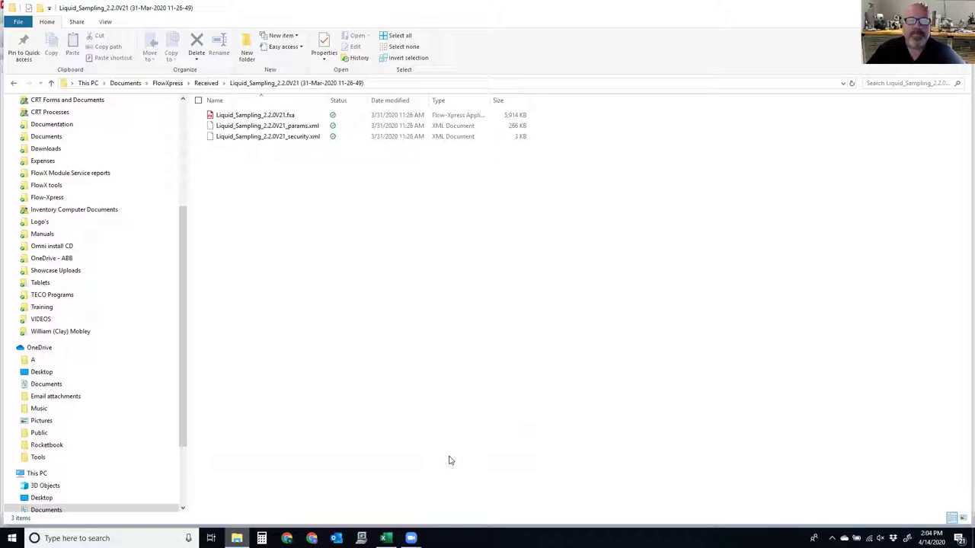
left_click(258, 118)
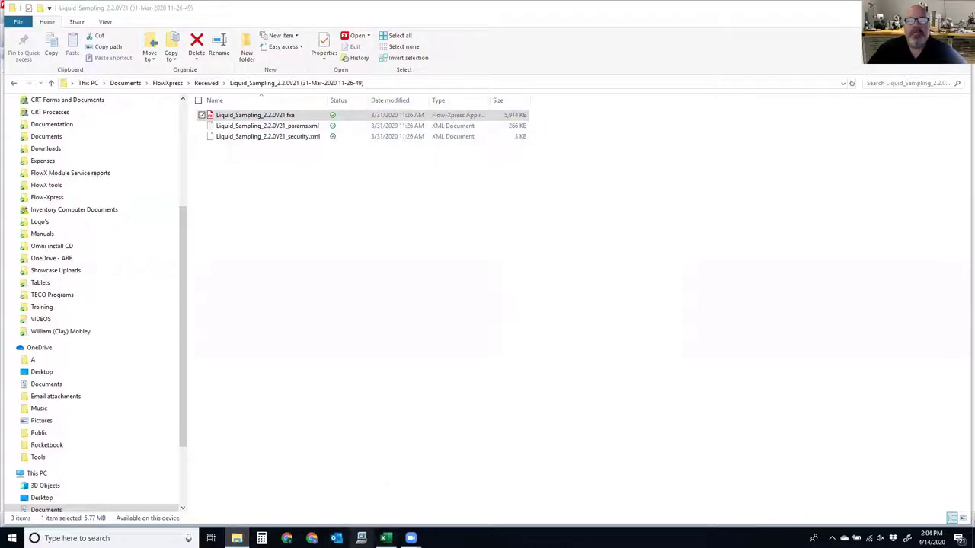
left_click(386, 539)
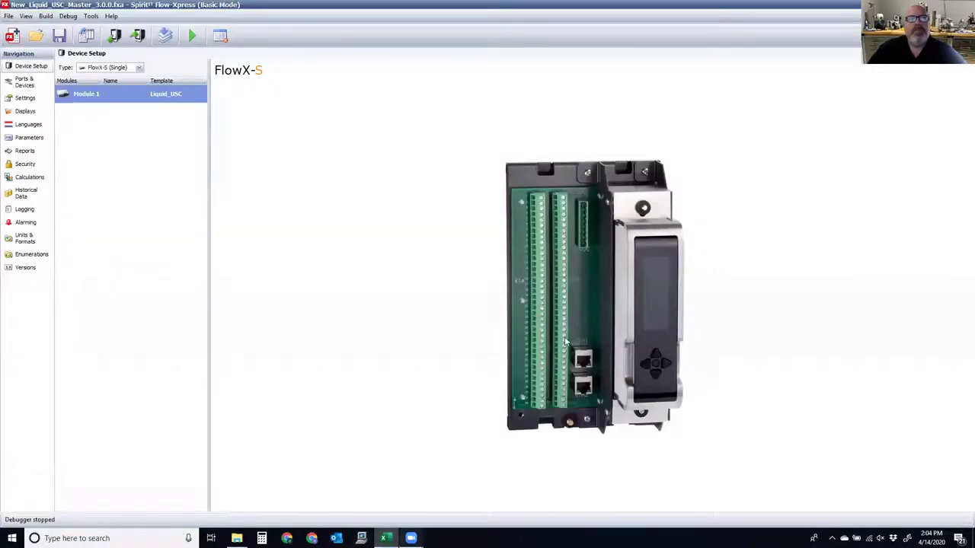
On the Versions page, add revision 3.0.0.1 with the description 'Selup comm'
left_click(24, 268)
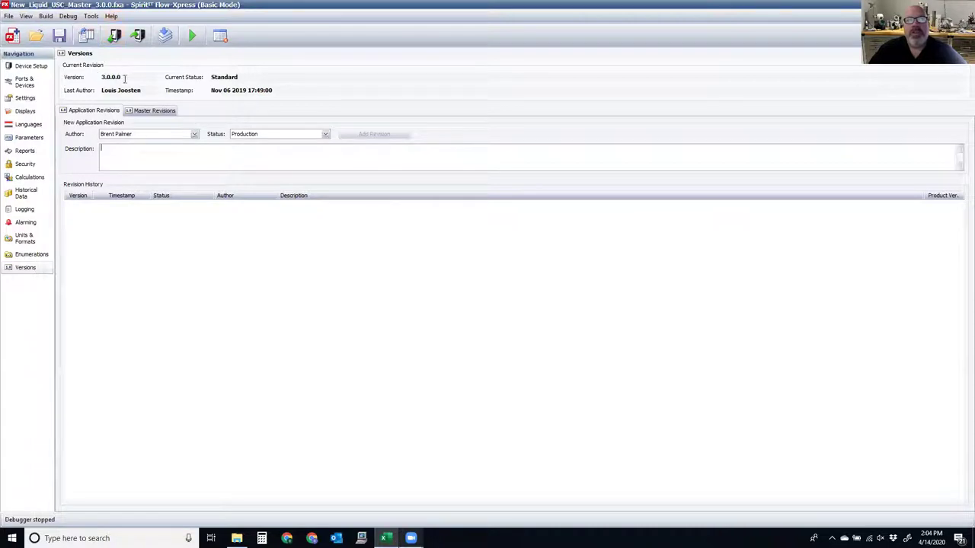
left_click_drag(102, 77, 127, 79)
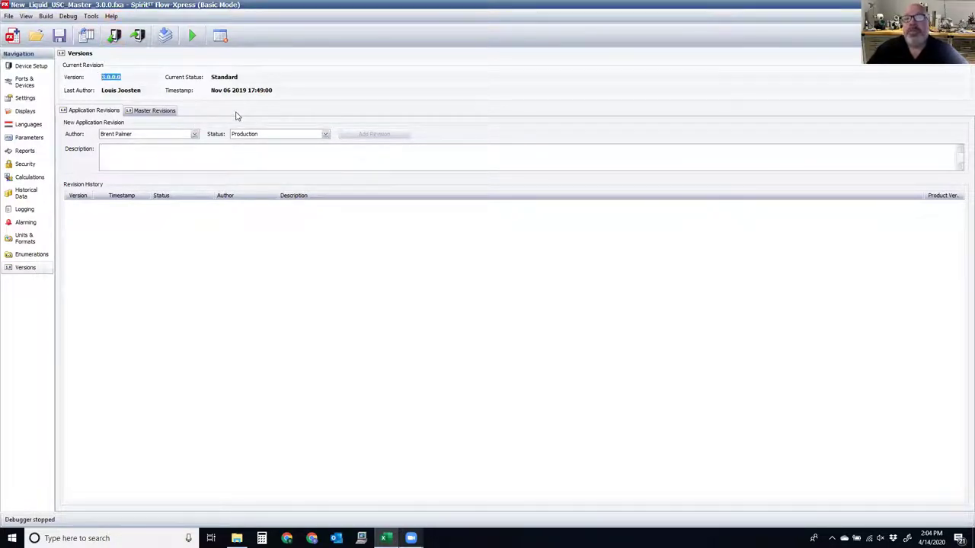
left_click(155, 147)
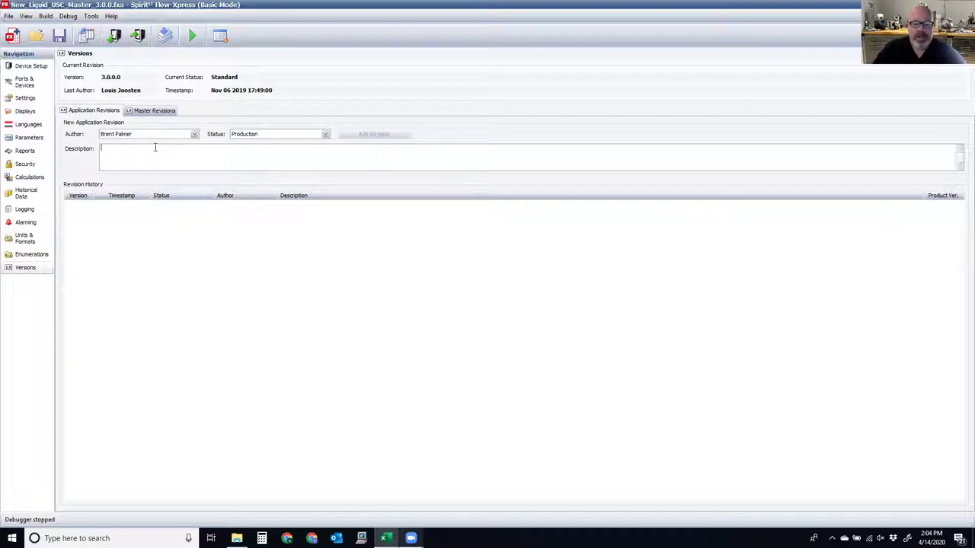
type("Sel")
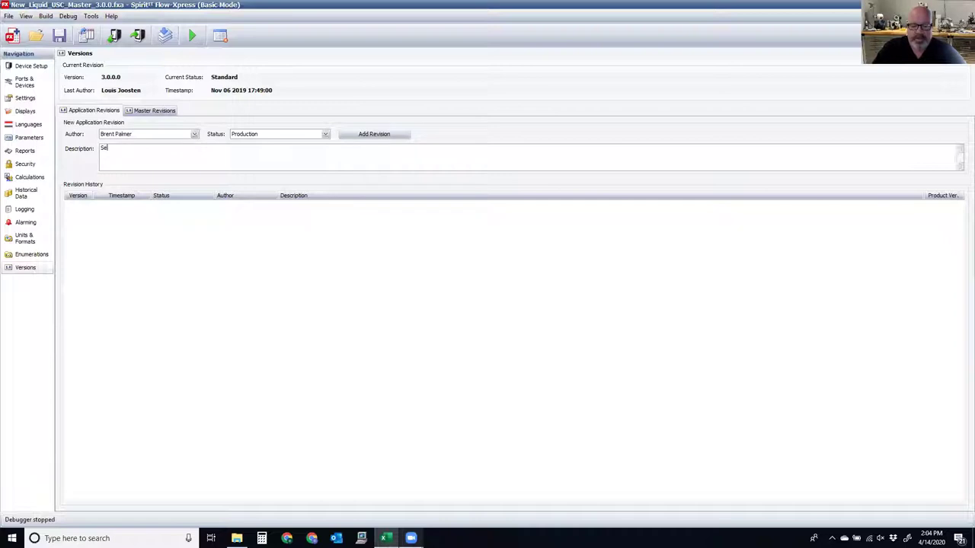
type("up comm")
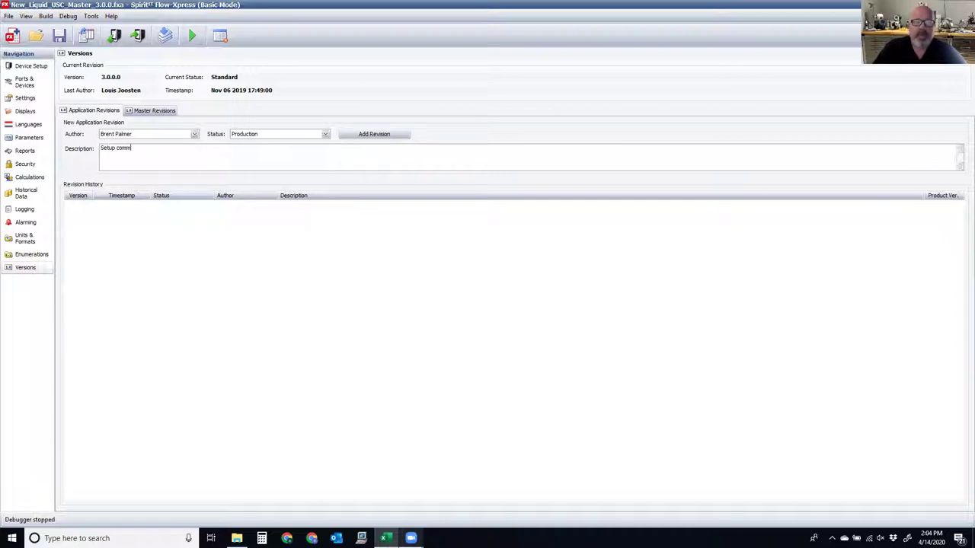
left_click(372, 135)
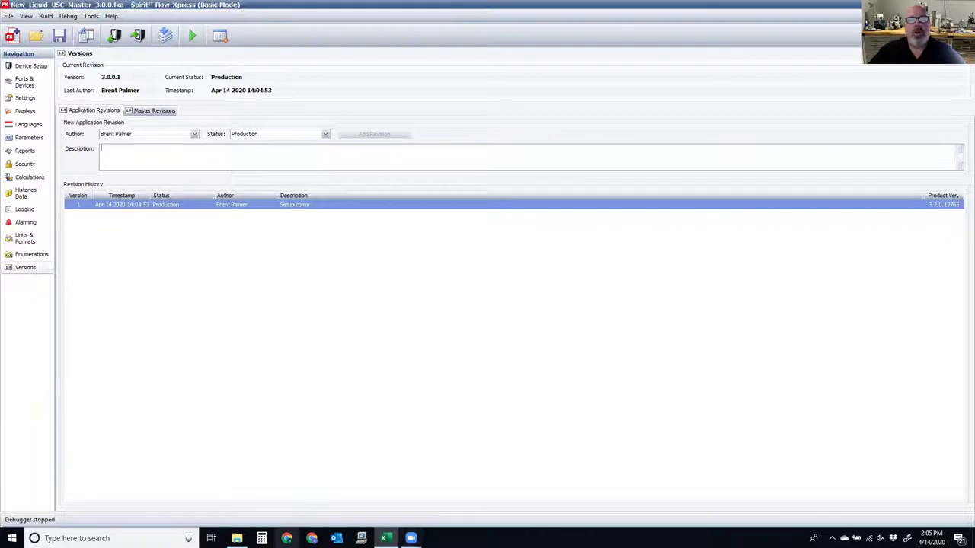
left_click(286, 538)
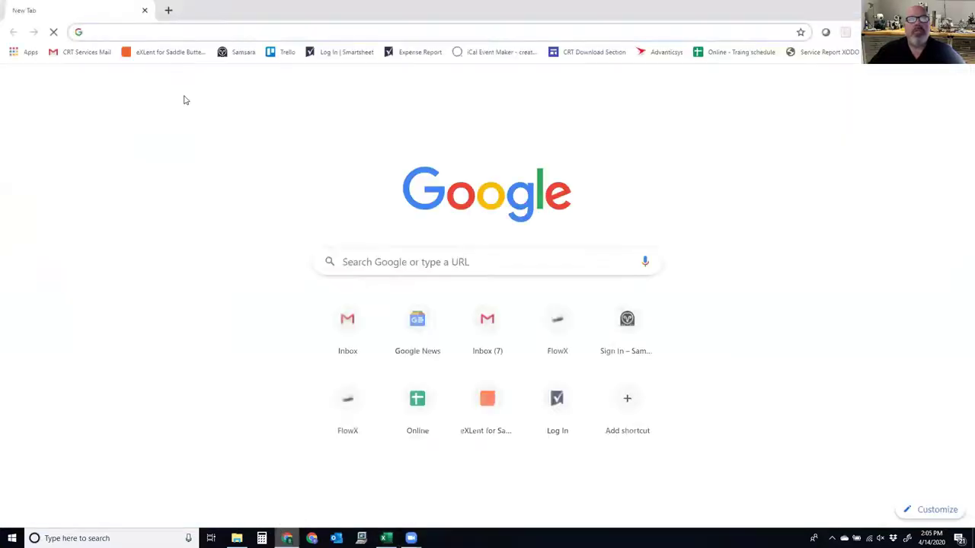
Load the Flow-X device at 10.1.10.201 in Chrome and log in
left_click(129, 31)
type("10")
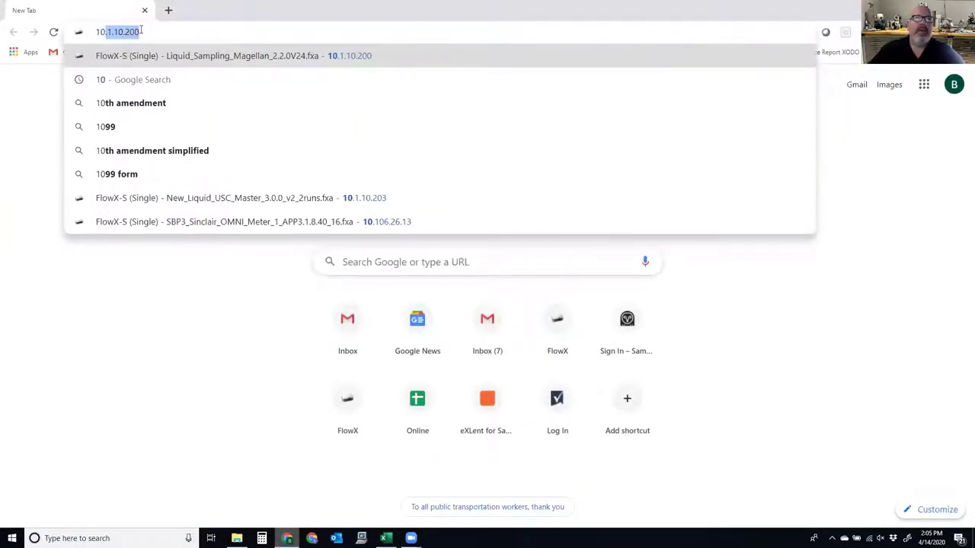
key("Right")
key("BackSpace")
type("1")
key("Return")
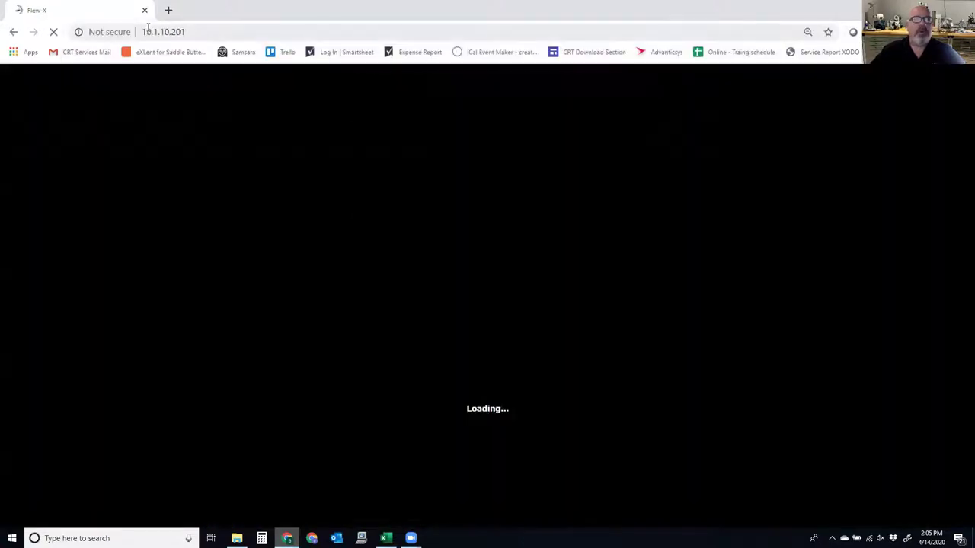
left_click(192, 113)
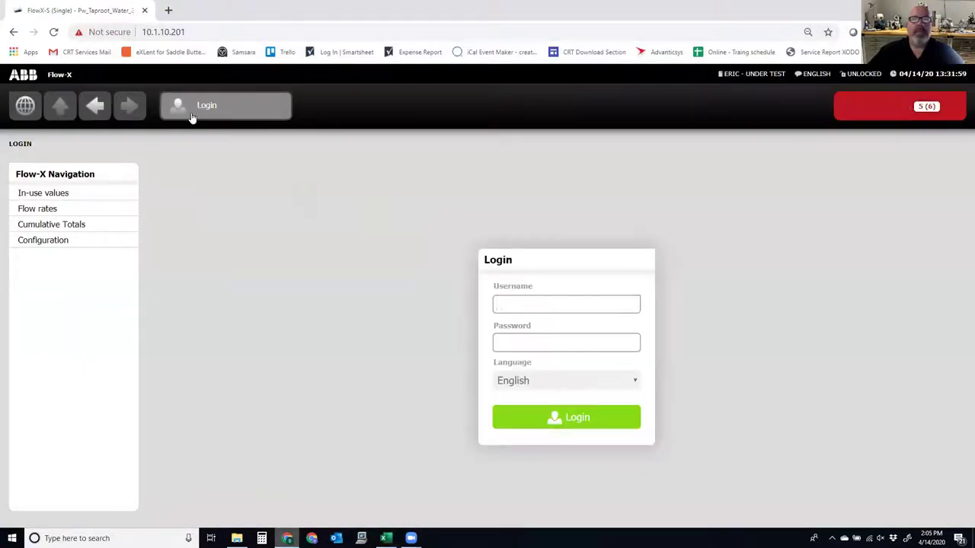
type("a")
key("Return")
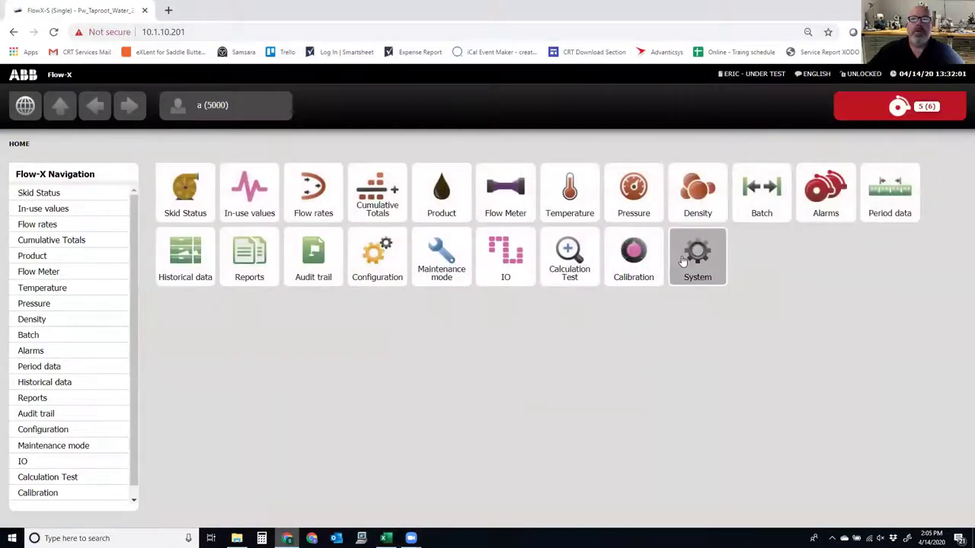
Open System > Versions and highlight the application version 2.2.0.14
left_click(697, 255)
left_click(637, 204)
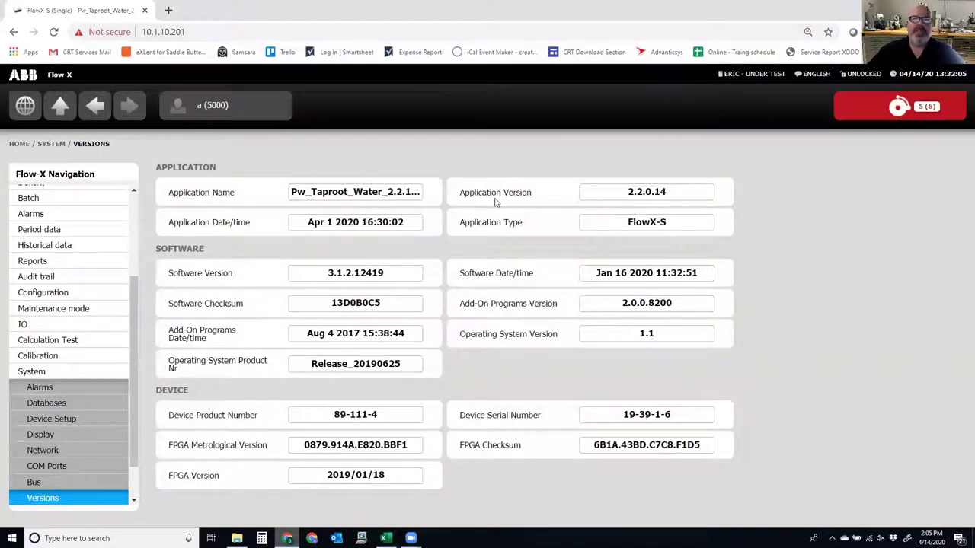
left_click_drag(460, 196, 522, 197)
left_click_drag(626, 194, 668, 198)
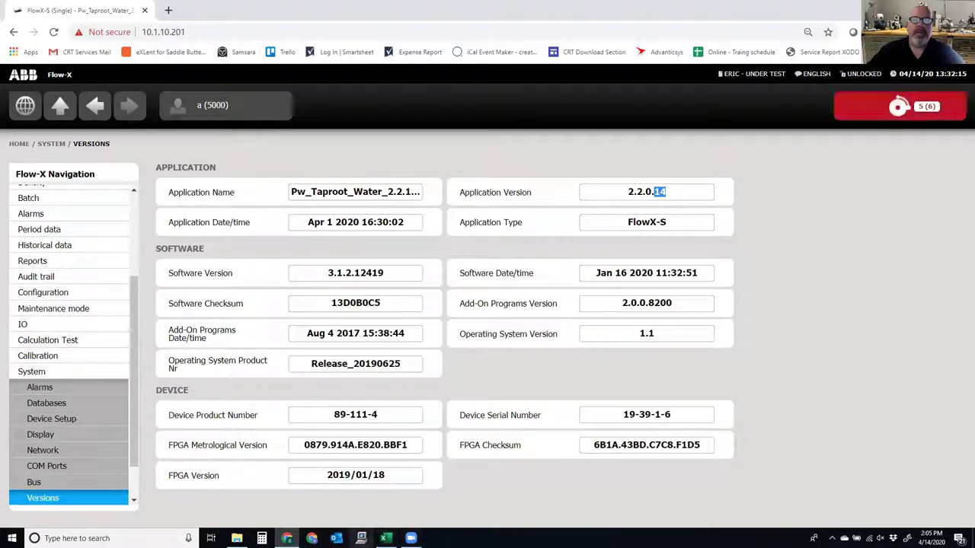
left_click(361, 538)
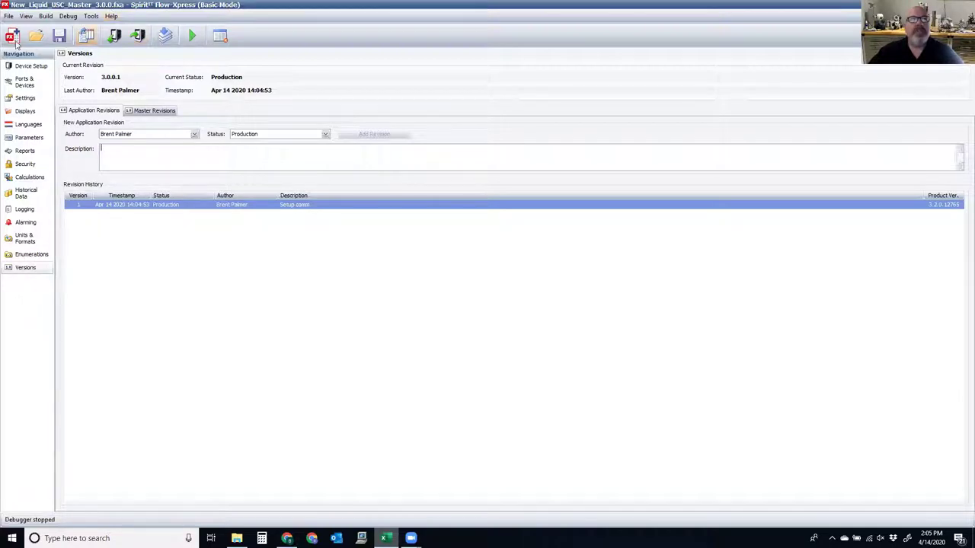
Save the project as New_Liquid_USC_Master_3.0.0.1.fxa, then check the device's Application Name
left_click(9, 16)
left_click(28, 79)
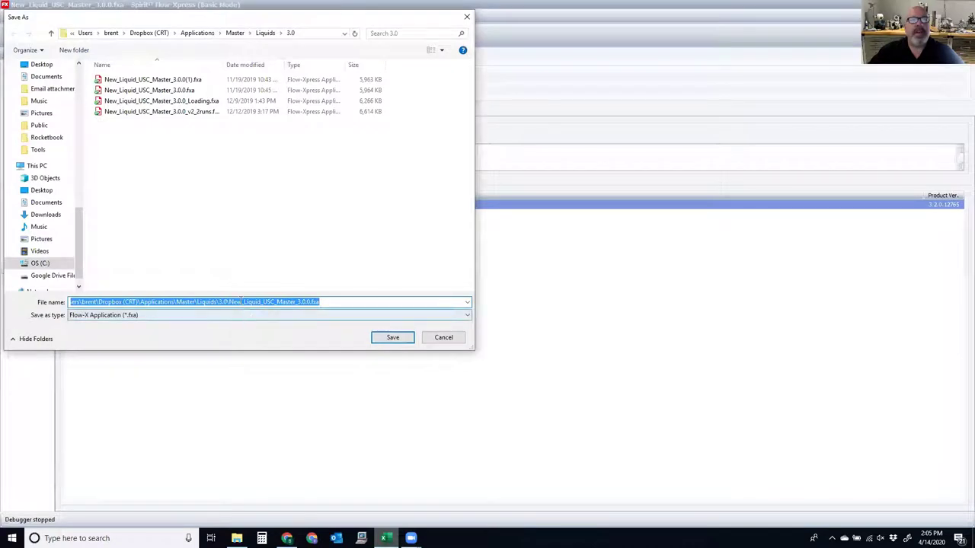
left_click(236, 302)
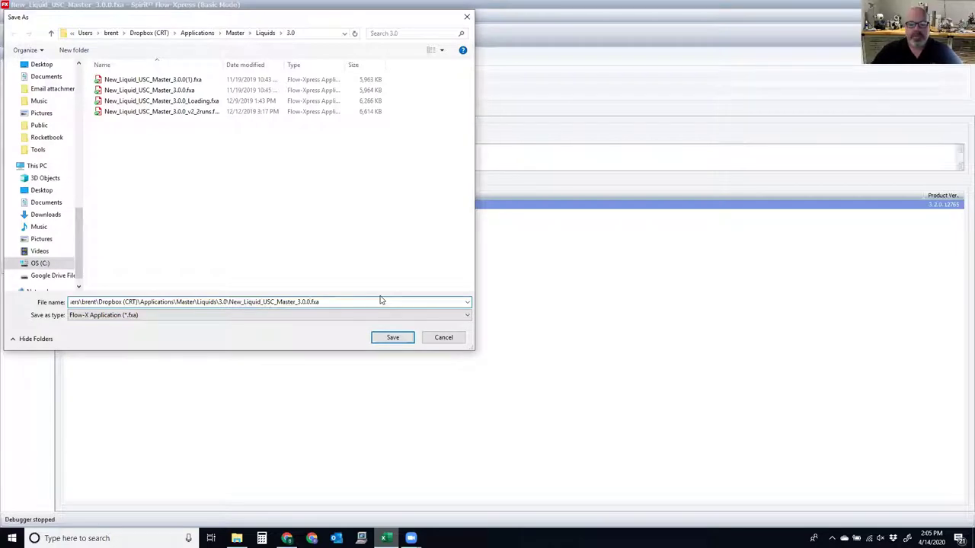
type("1.")
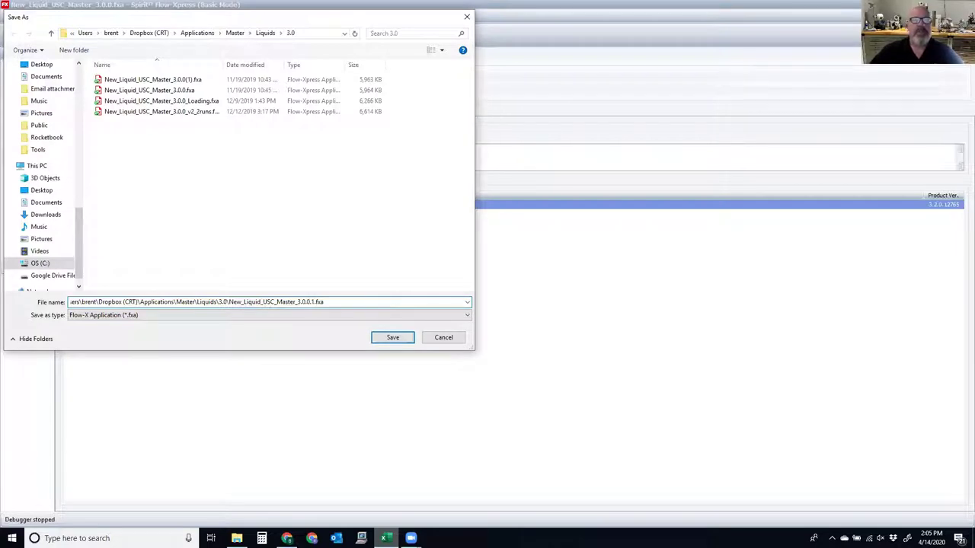
left_click(393, 337)
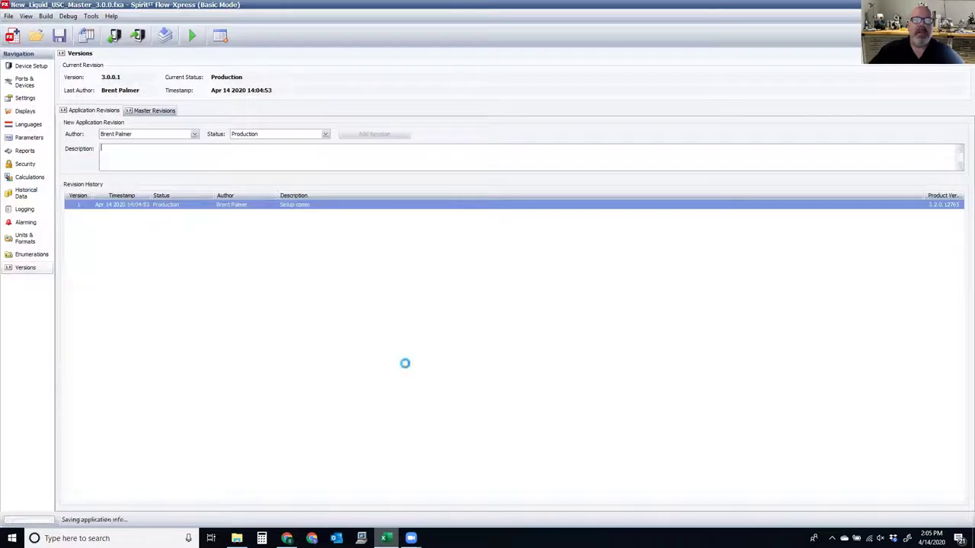
left_click(287, 538)
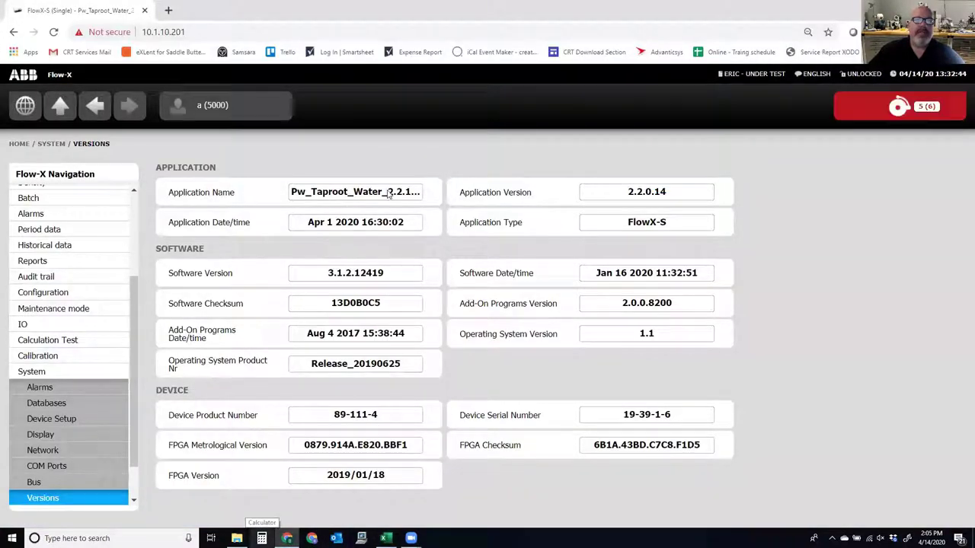
left_click_drag(169, 194, 243, 200)
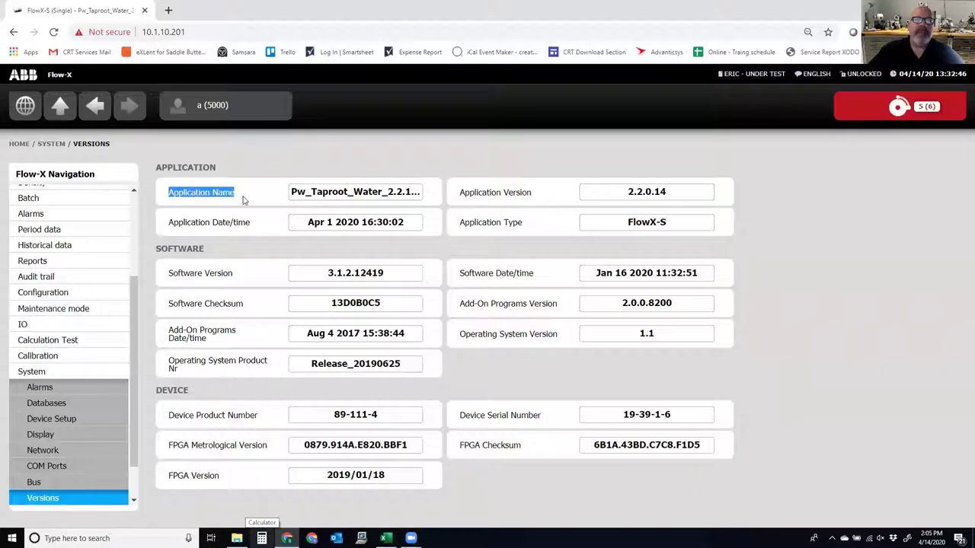
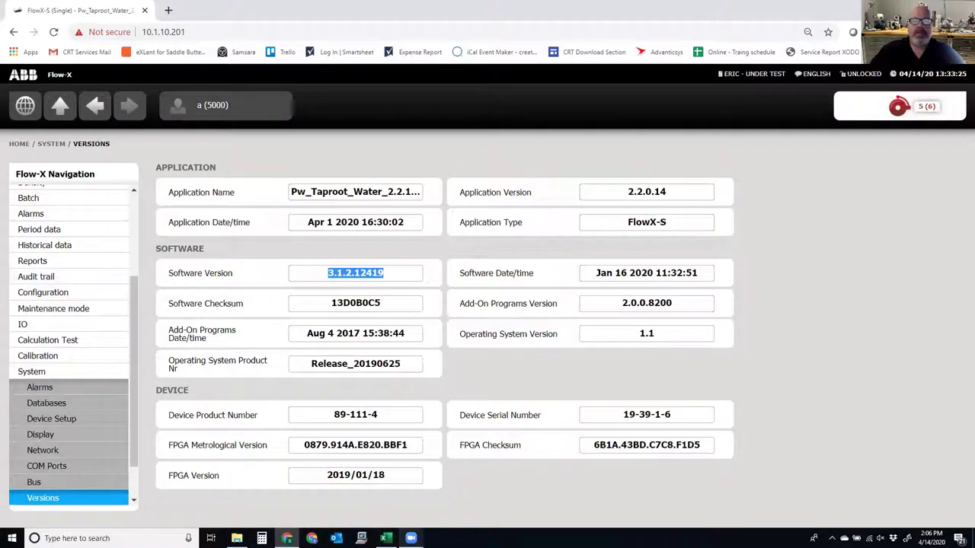
Leave the Flow-X Versions page (software 3.1.2.12419) and return to Flow-Xpress
key("alt+Tab")
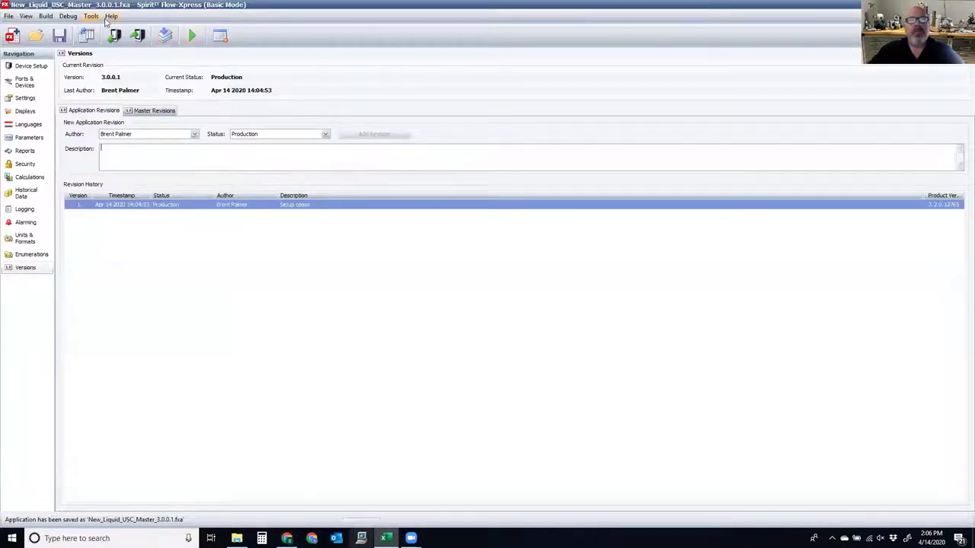
Read the Flow-Xpress version 3.2.0.12765 in Help > About, then return to the device's Versions page
left_click(111, 16)
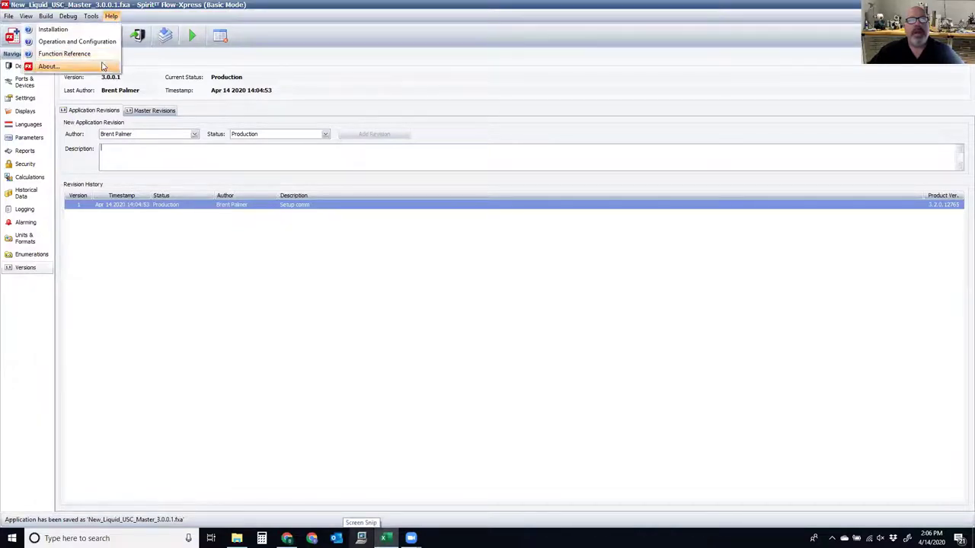
left_click(48, 66)
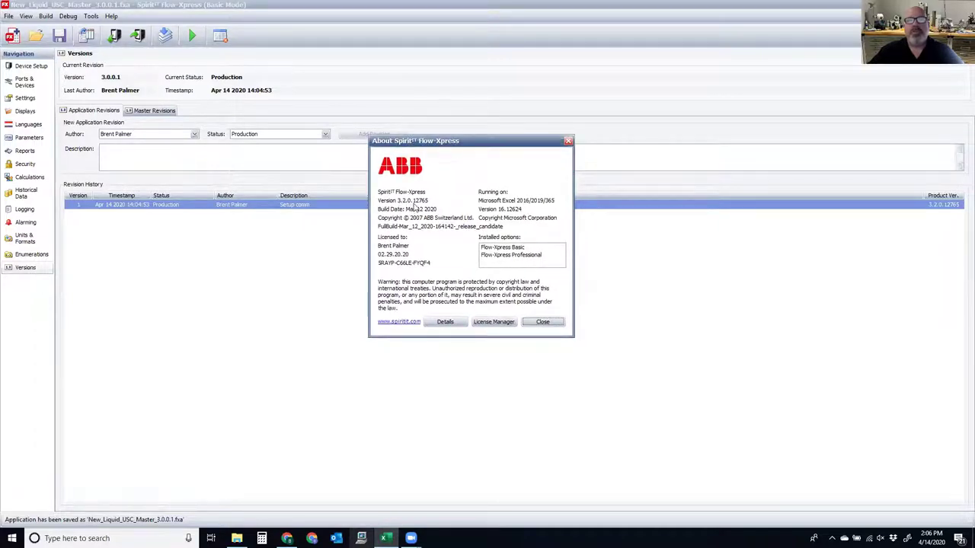
left_click(539, 322)
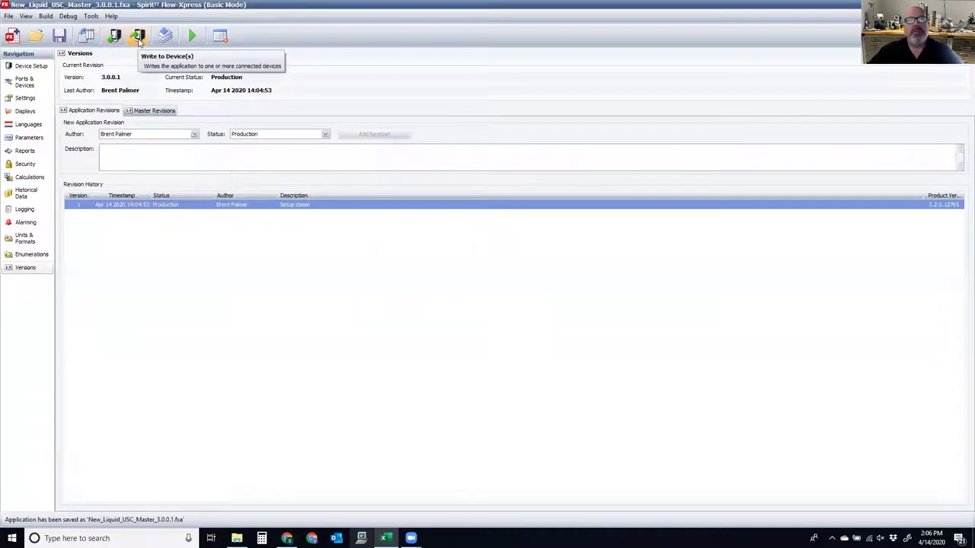
left_click(286, 538)
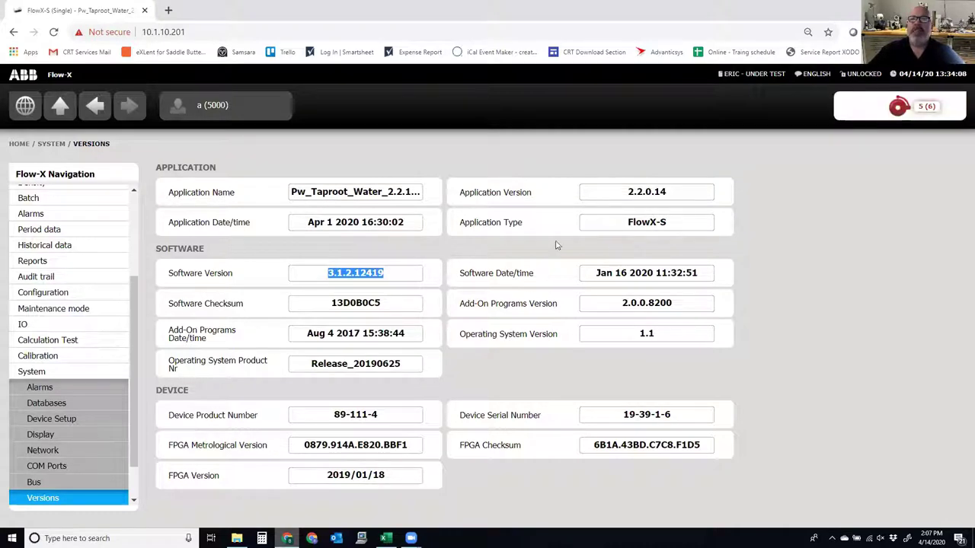
Select the device's application version 2.2.0.14 and switch back to Flow-Xpress
left_click_drag(629, 195, 684, 195)
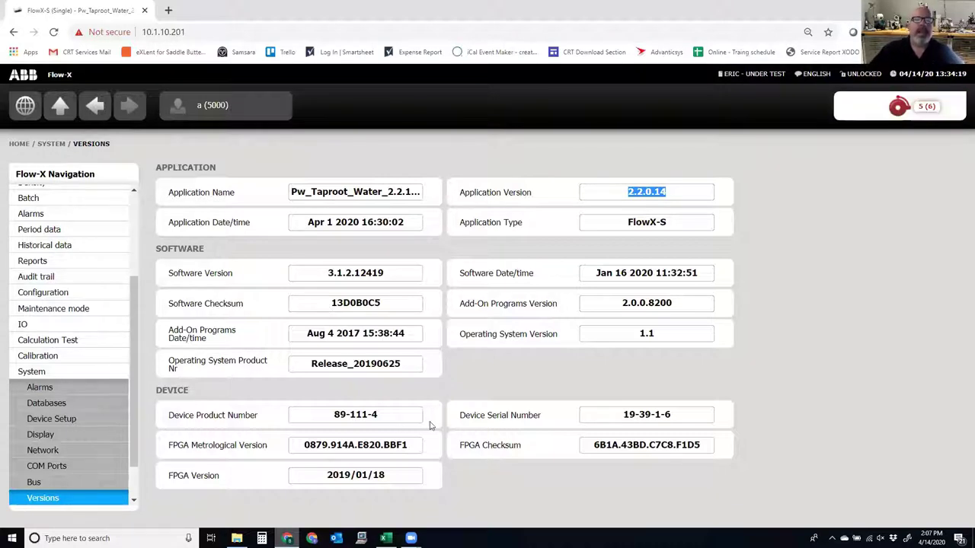
left_click(386, 538)
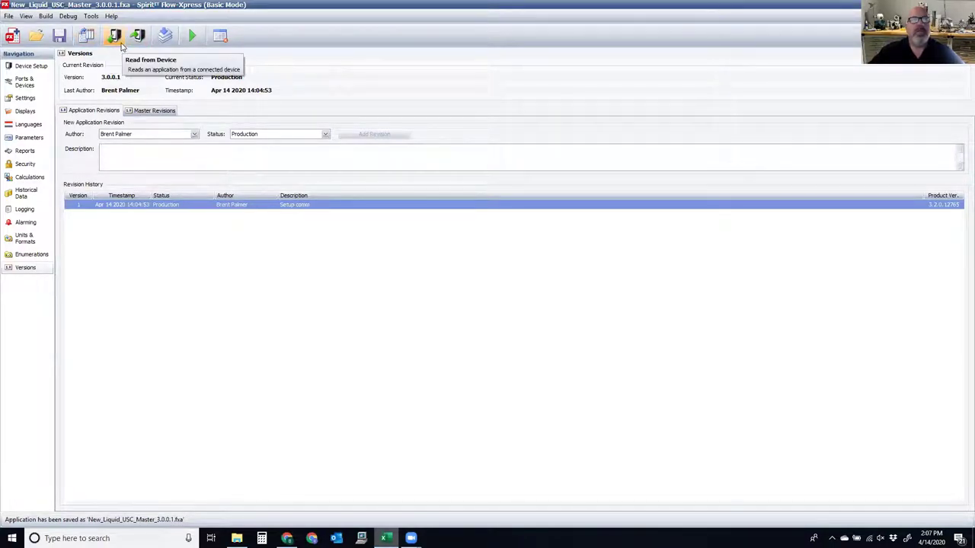
In File Explorer, browse to Documents > FlowXpress > Received > SBP3_Sinclair_OMNI_Meter_1_APP3.1.8.40_16
left_click(237, 539)
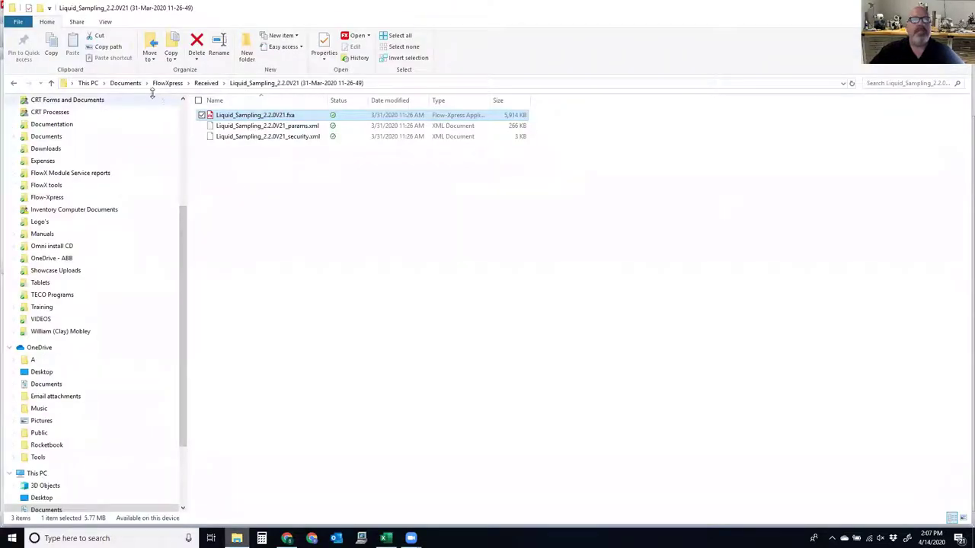
left_click(116, 84)
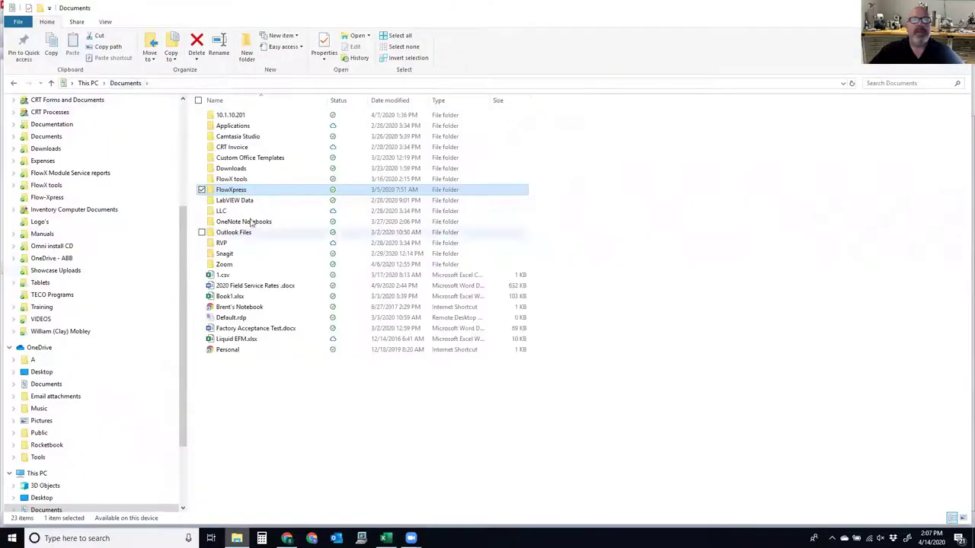
double_click(239, 192)
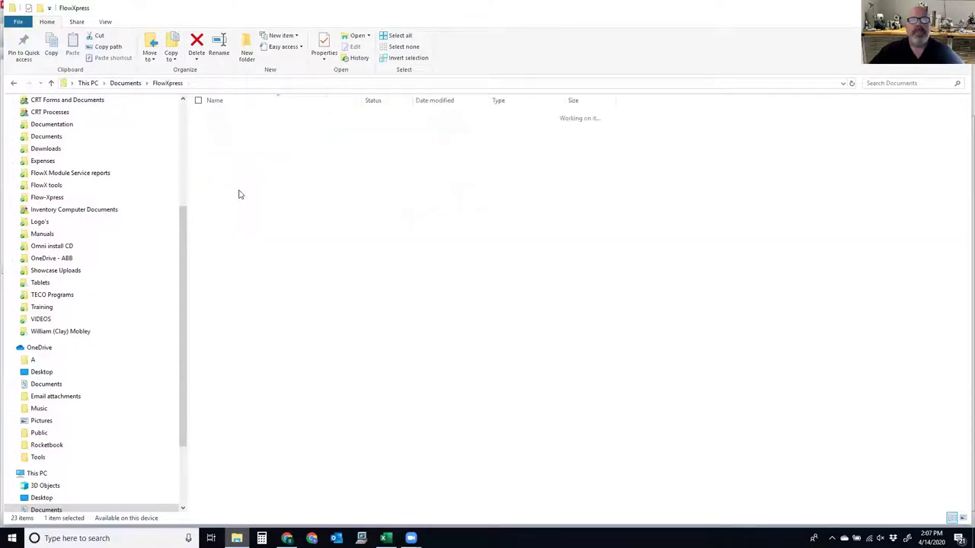
left_click(238, 138)
double_click(238, 138)
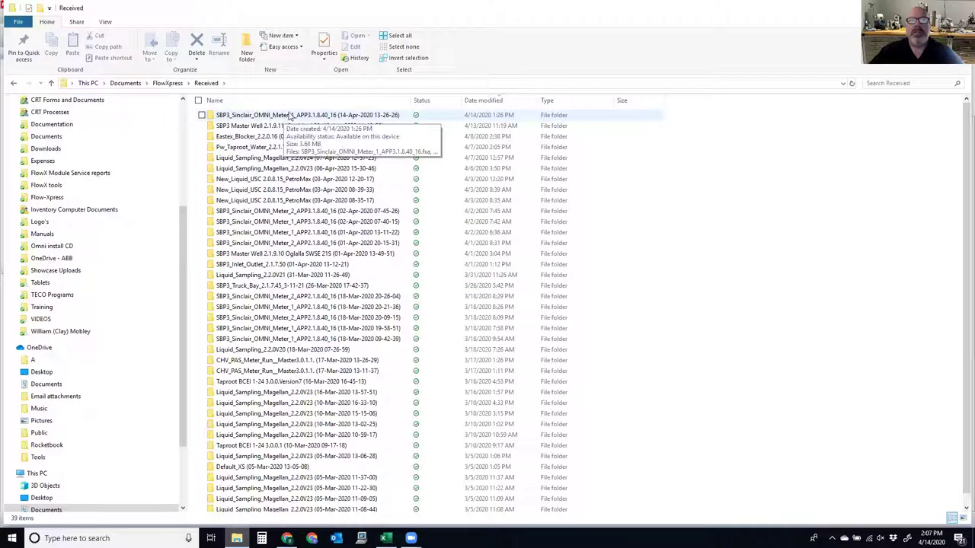
double_click(297, 120)
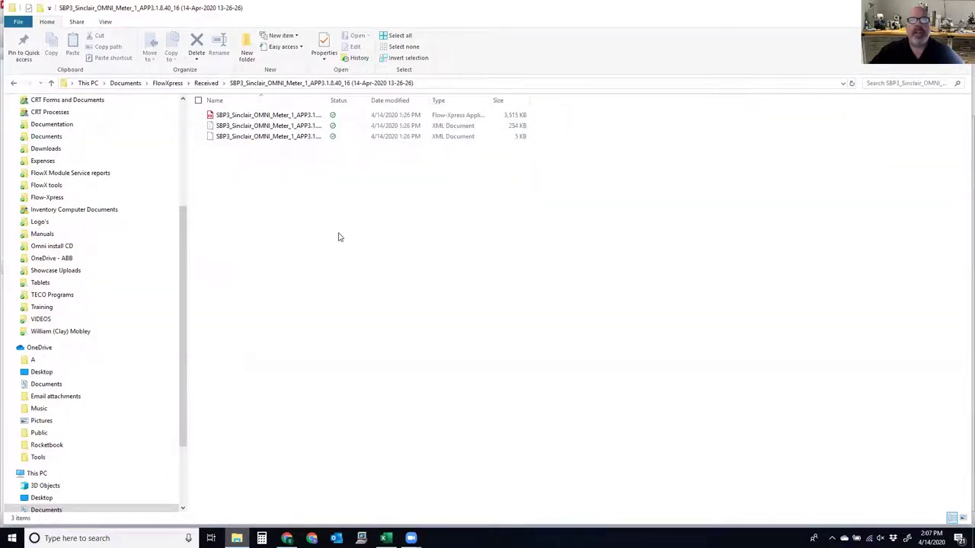
Widen the Name column, inspect the .fxa, params.xml and security.xml files, and open params.xml
left_click_drag(327, 100, 527, 100)
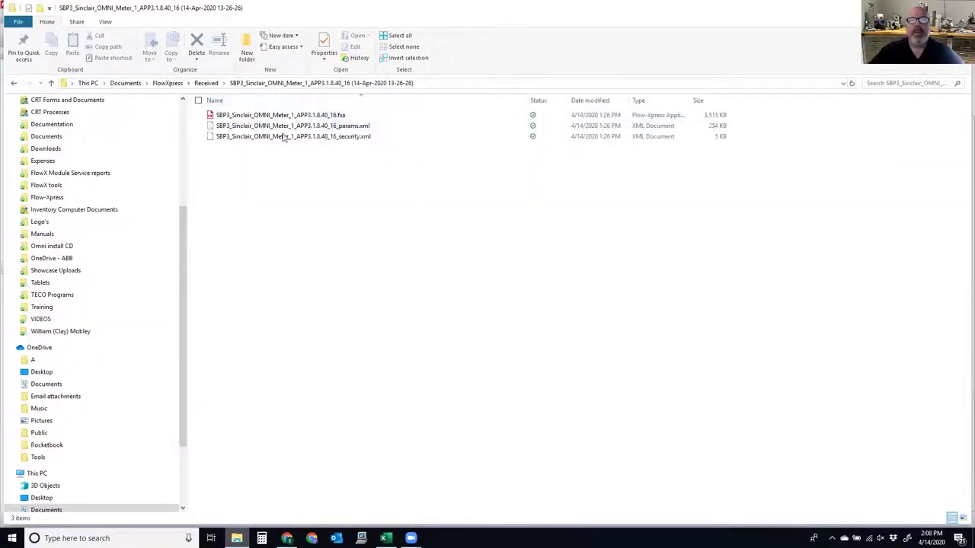
left_click(283, 115)
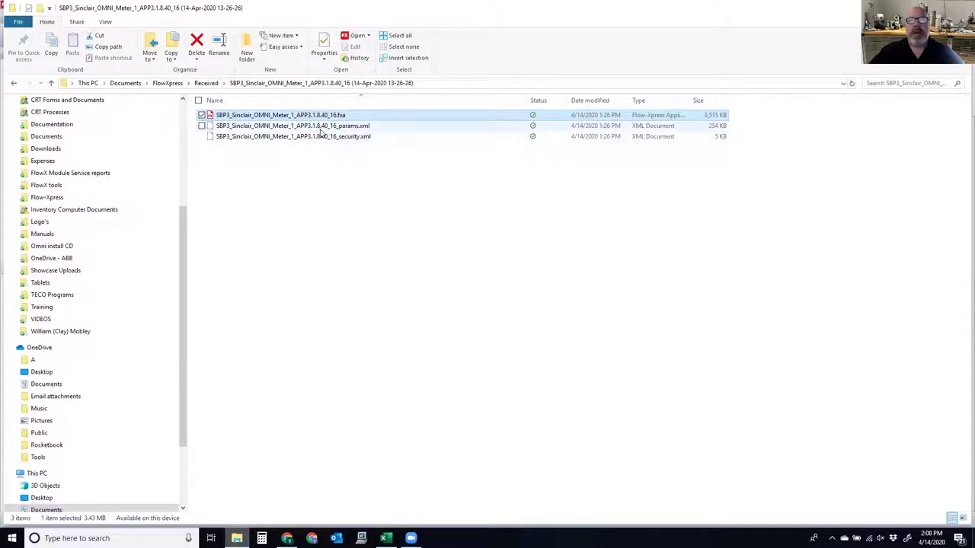
left_click(320, 127)
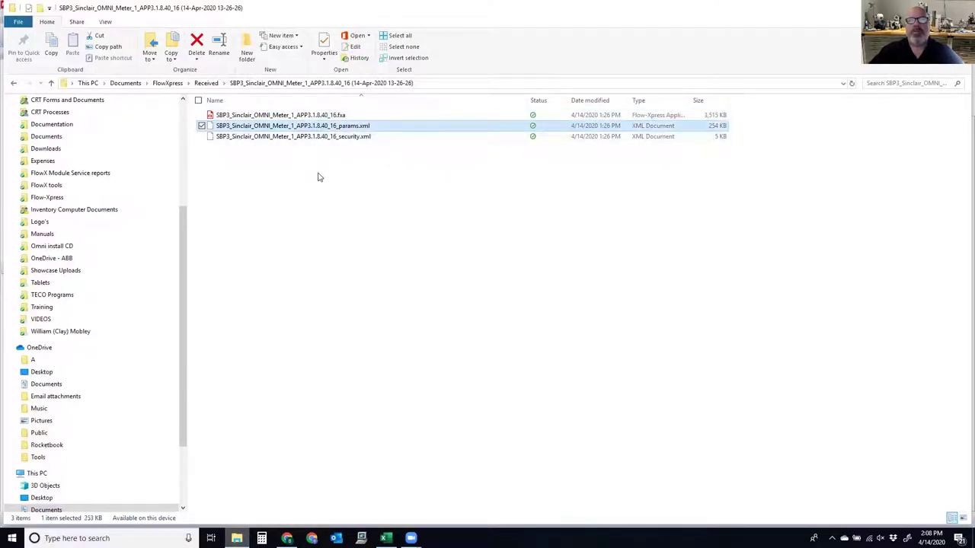
left_click(314, 137)
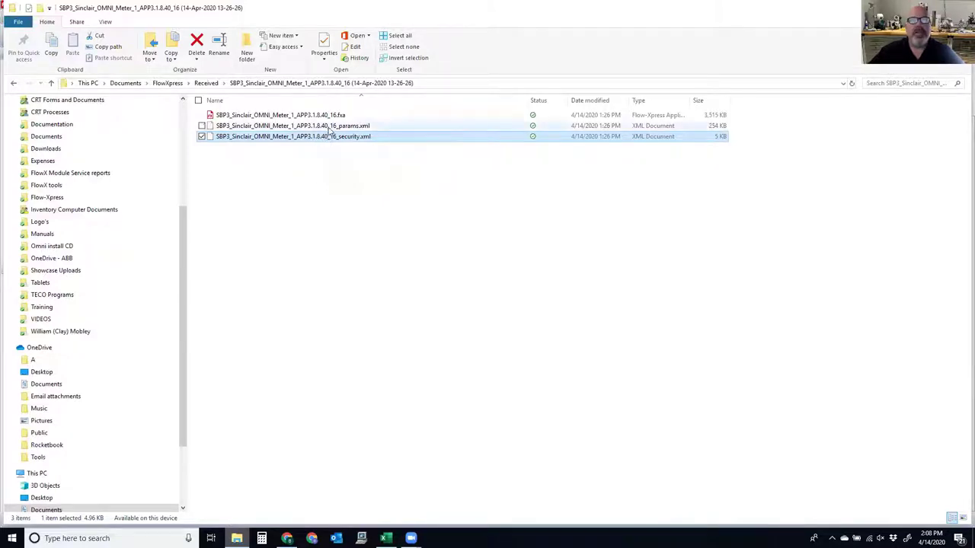
left_click(329, 127)
right_click(330, 129)
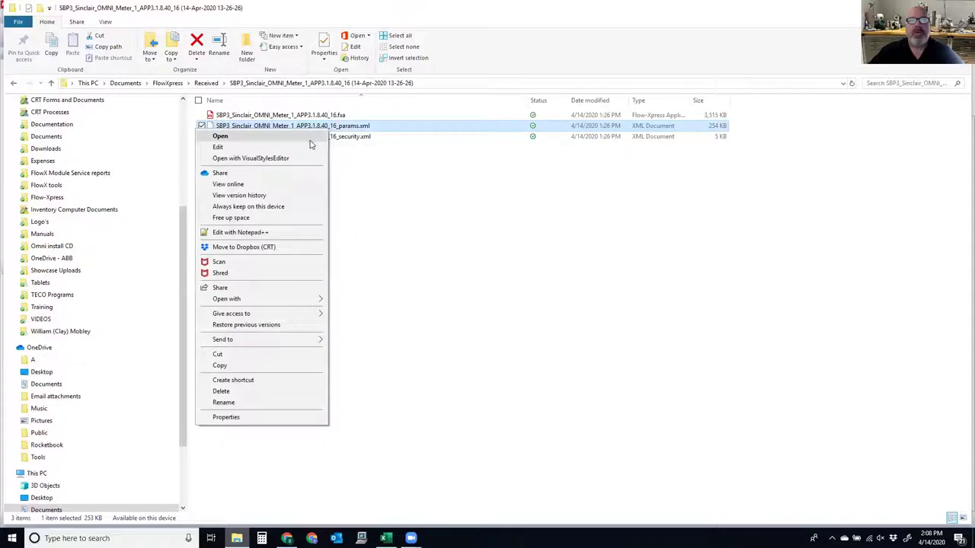
left_click(259, 136)
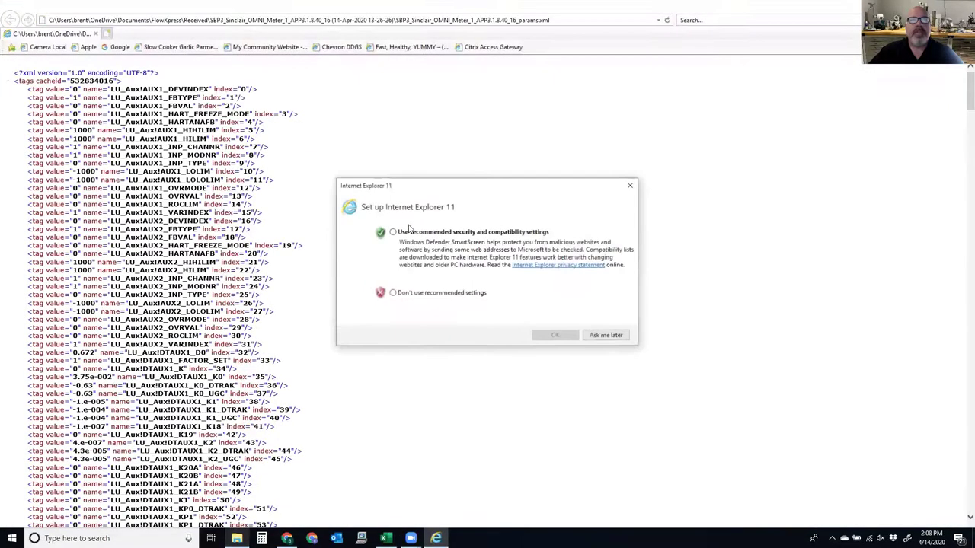
Dismiss the IE11 setup prompt, scroll through the params.xml tags, then close it and return to Flow-Xpress
left_click(630, 185)
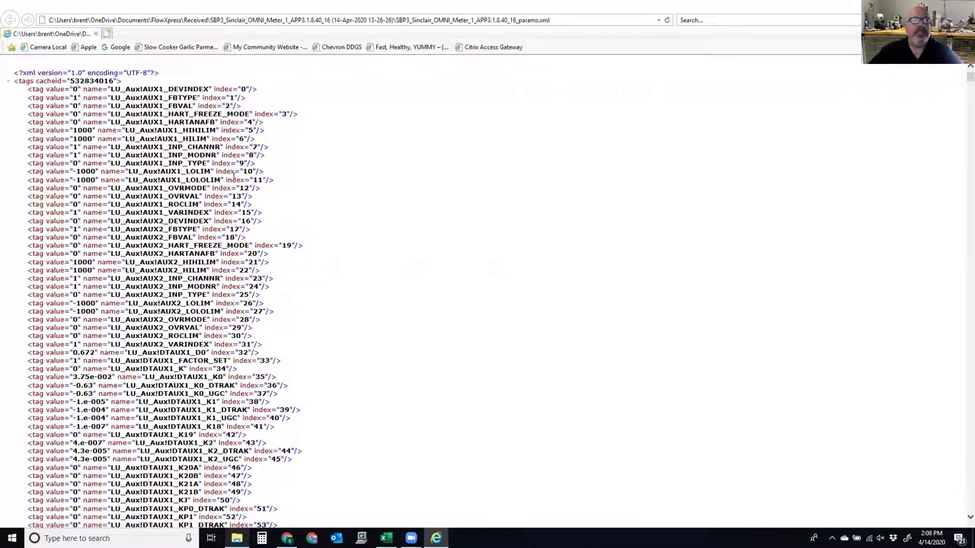
scroll(236, 180, "down", 5)
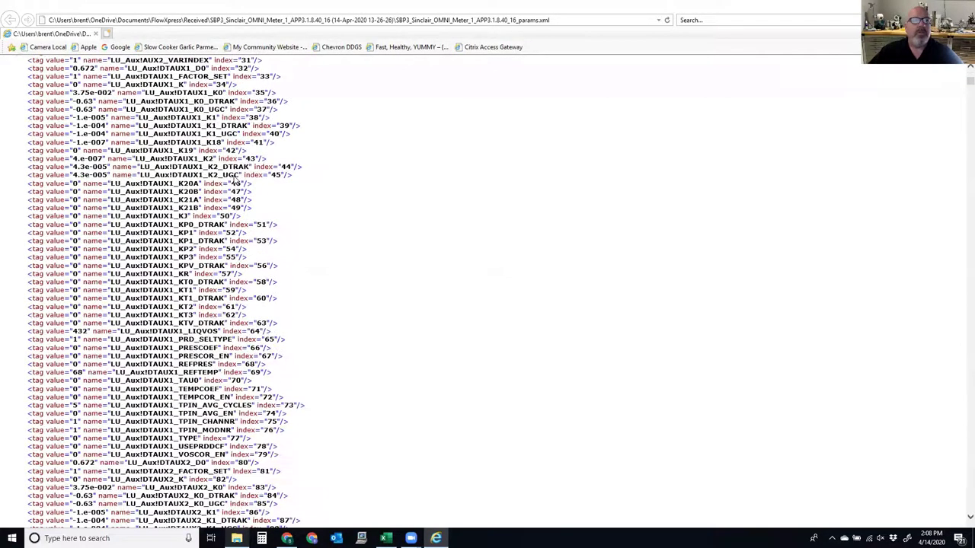
scroll(236, 180, "down", 5)
scroll(251, 197, "up", 5)
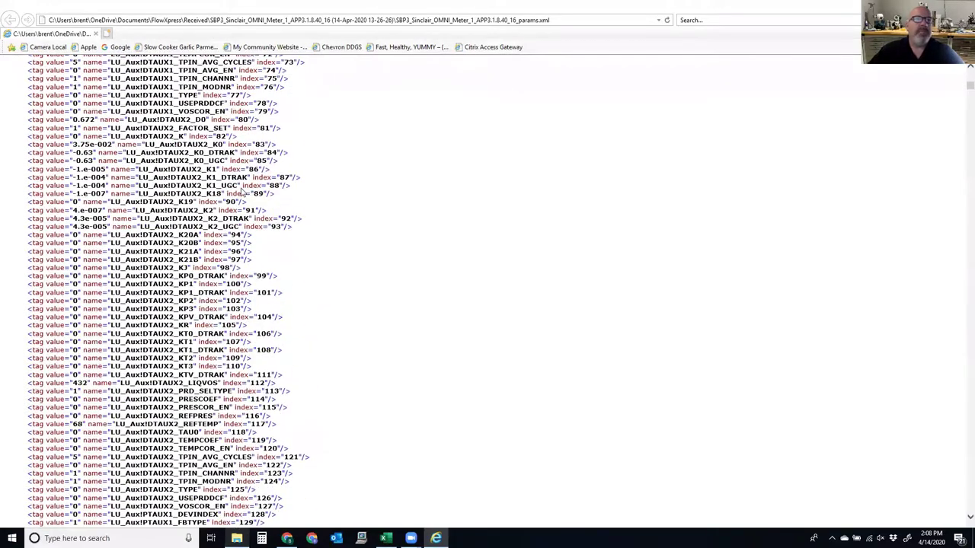
scroll(252, 196, "up", 6)
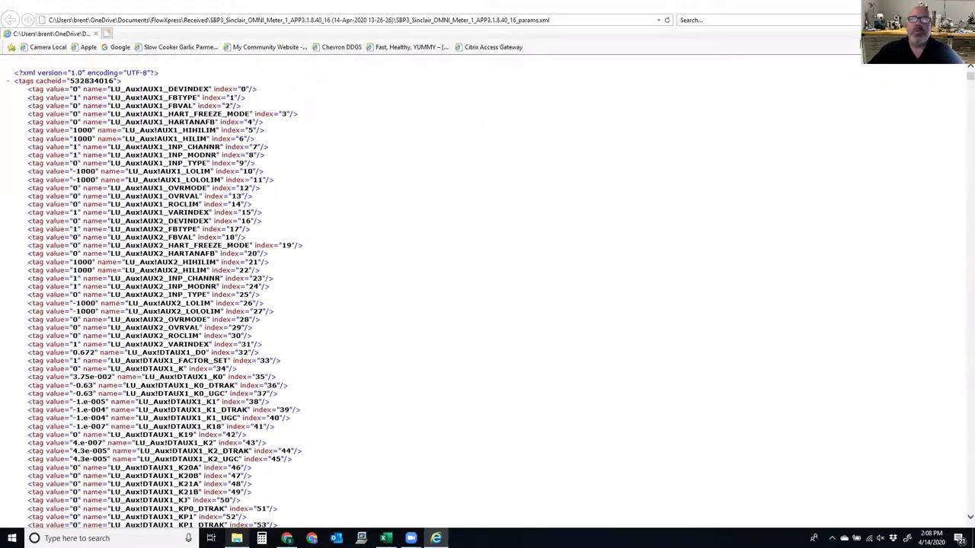
key("alt+F4")
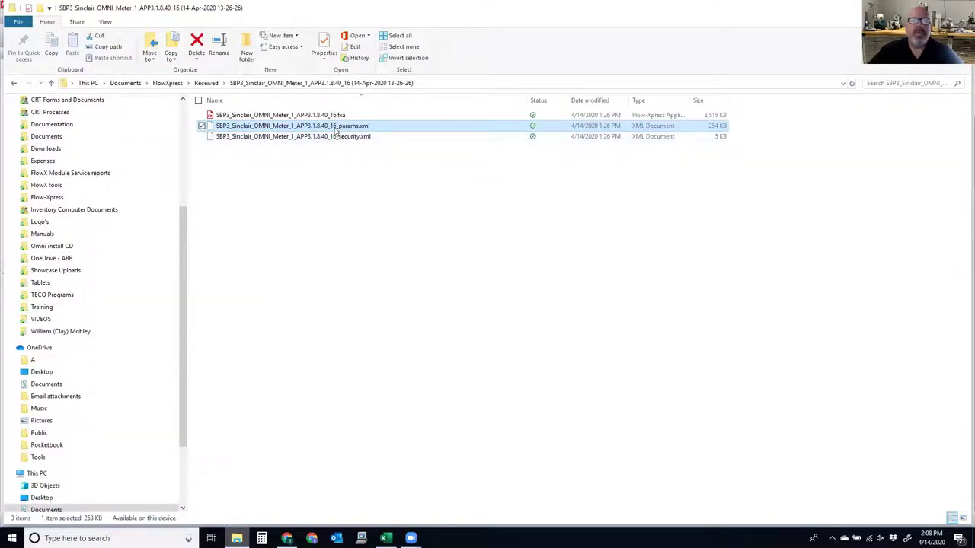
left_click(386, 538)
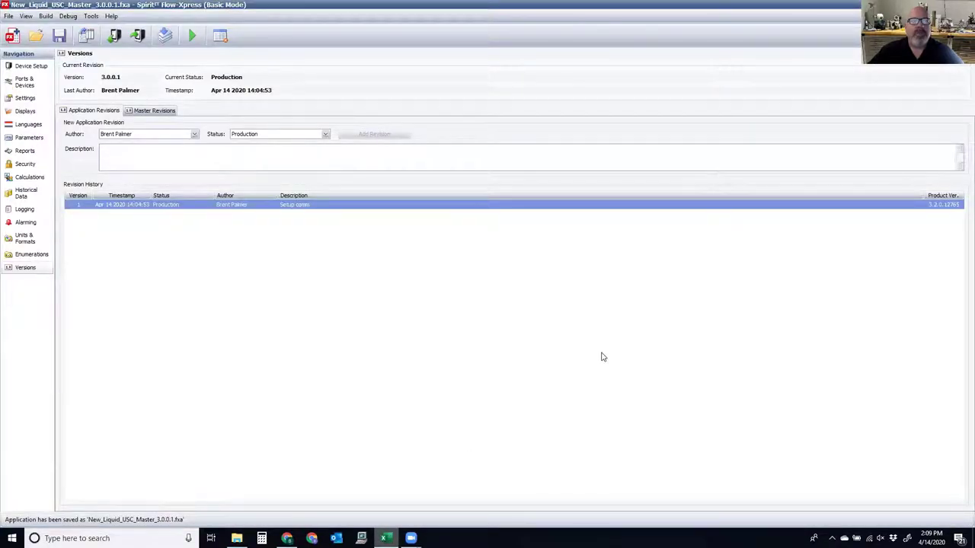
On the Parameters page, start a parameter-file import and browse to the Documents folder
left_click(29, 139)
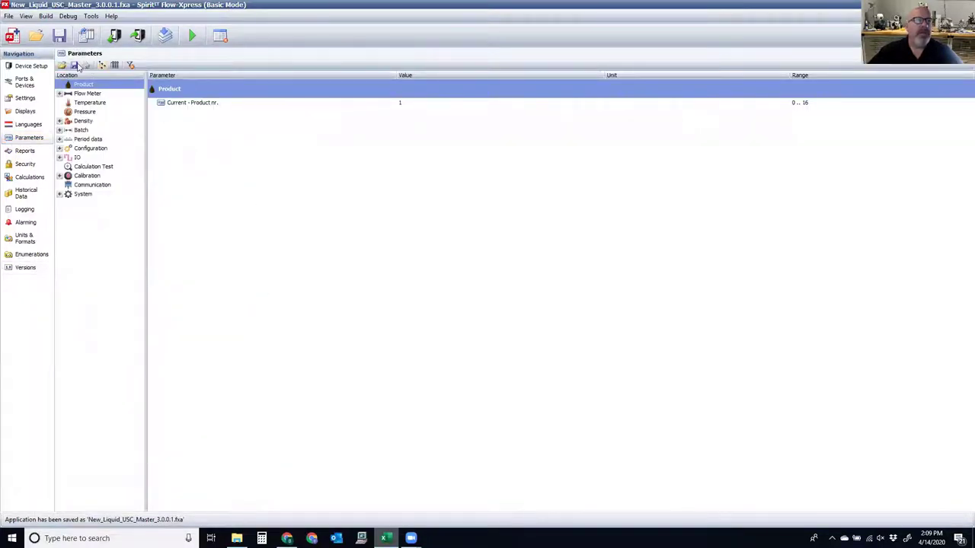
left_click(62, 66)
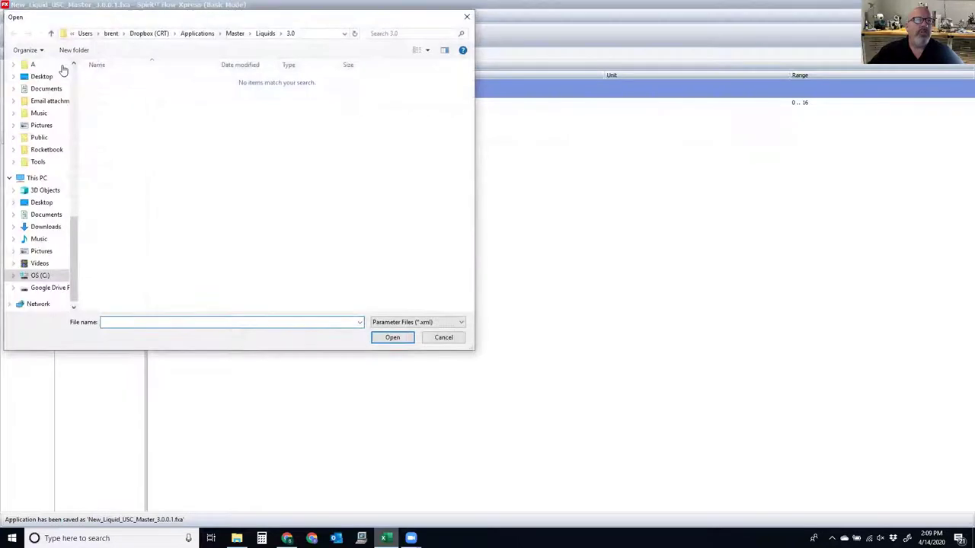
left_click_drag(74, 221, 75, 135)
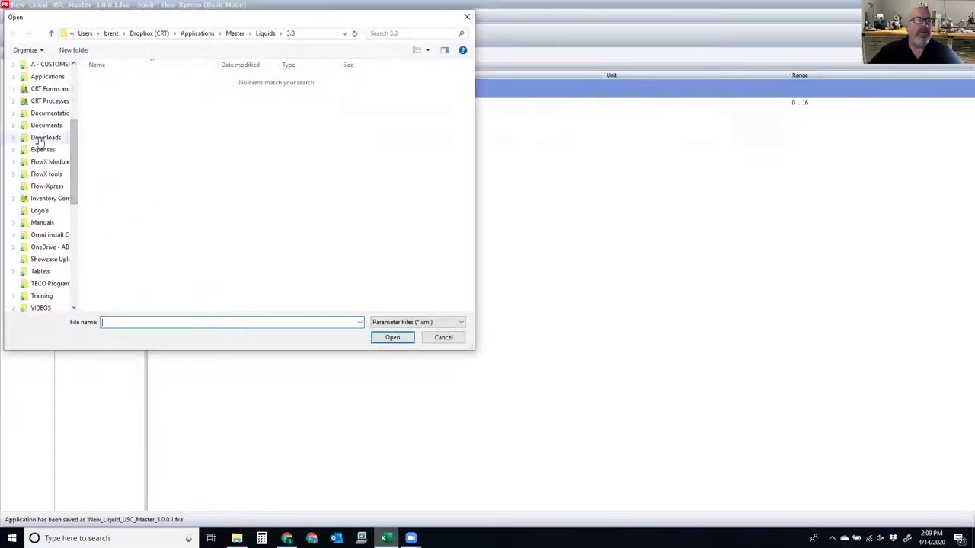
left_click(44, 137)
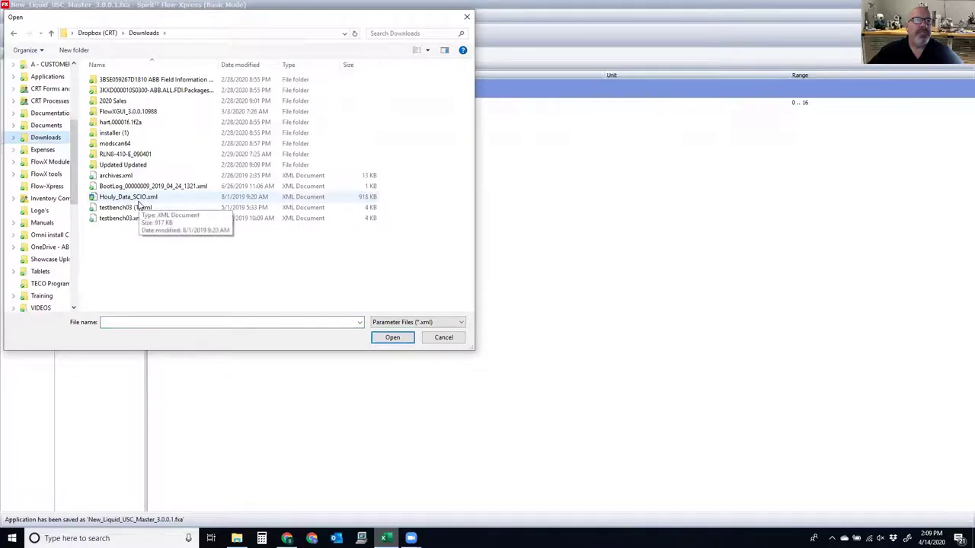
scroll(46, 135, "up", 5)
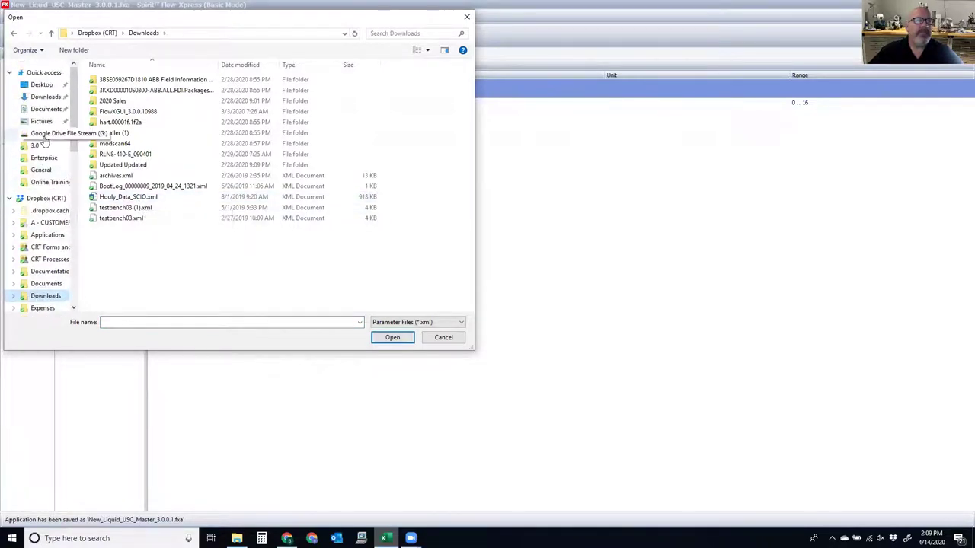
left_click(54, 112)
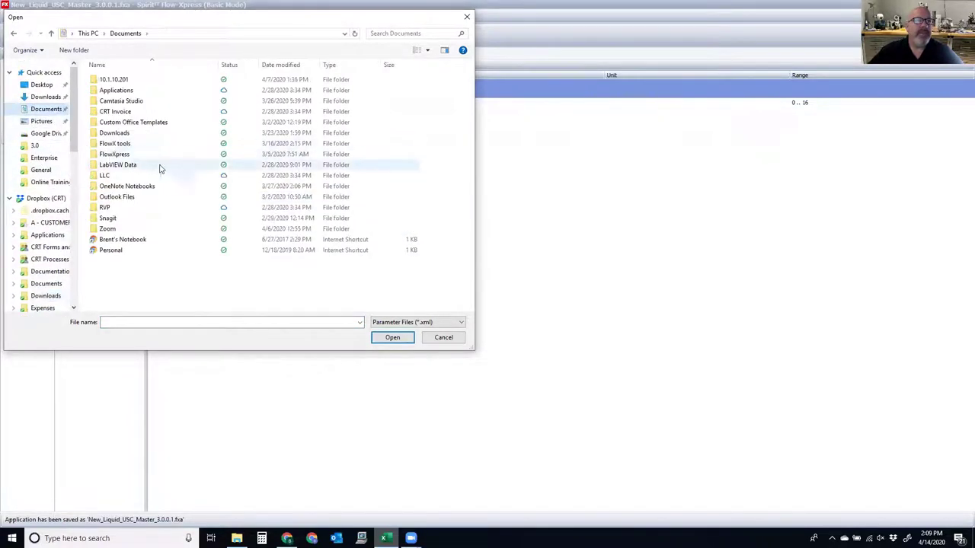
Load SBP3_Sinclair_OMNI_Meter_1_APP3.1.8.40_16_params.xml from FlowXpress > Received > SBP3 folder
double_click(125, 155)
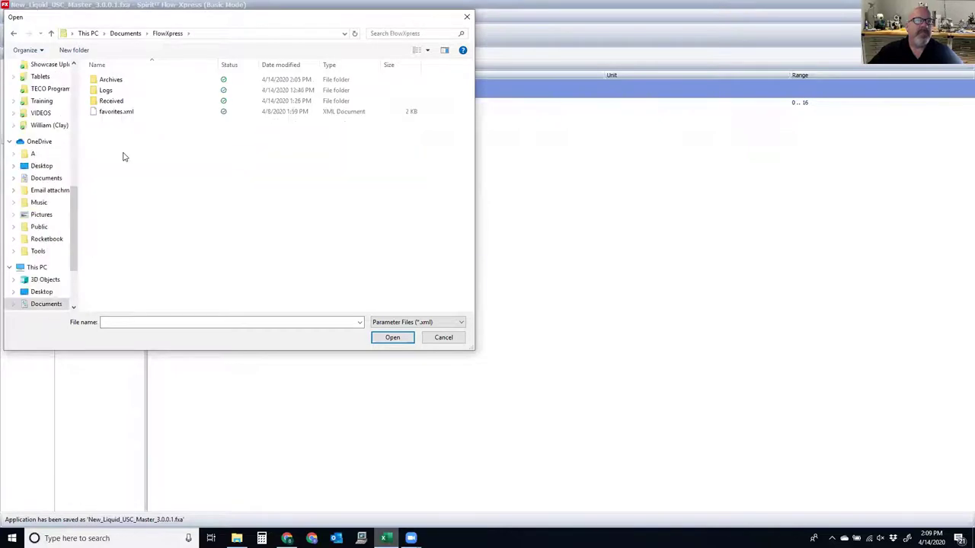
double_click(110, 100)
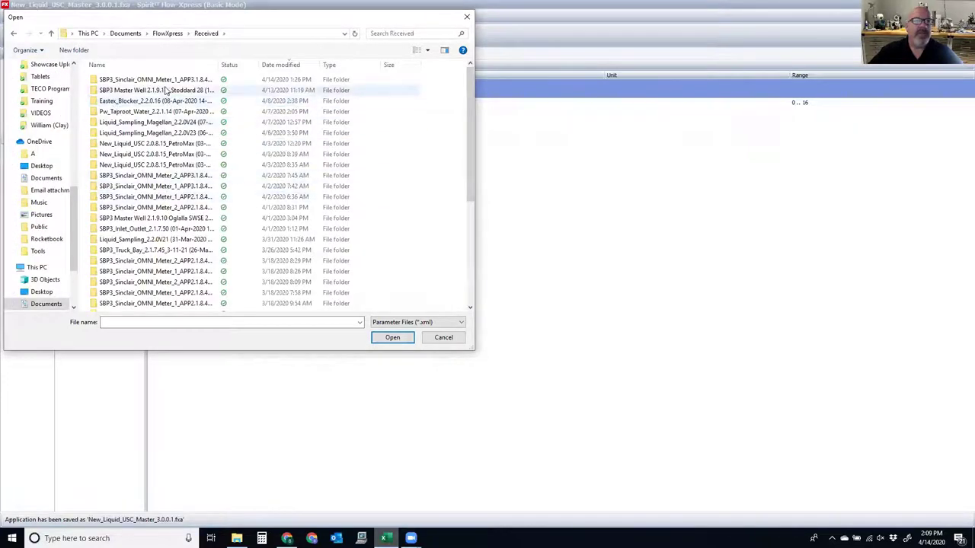
double_click(162, 80)
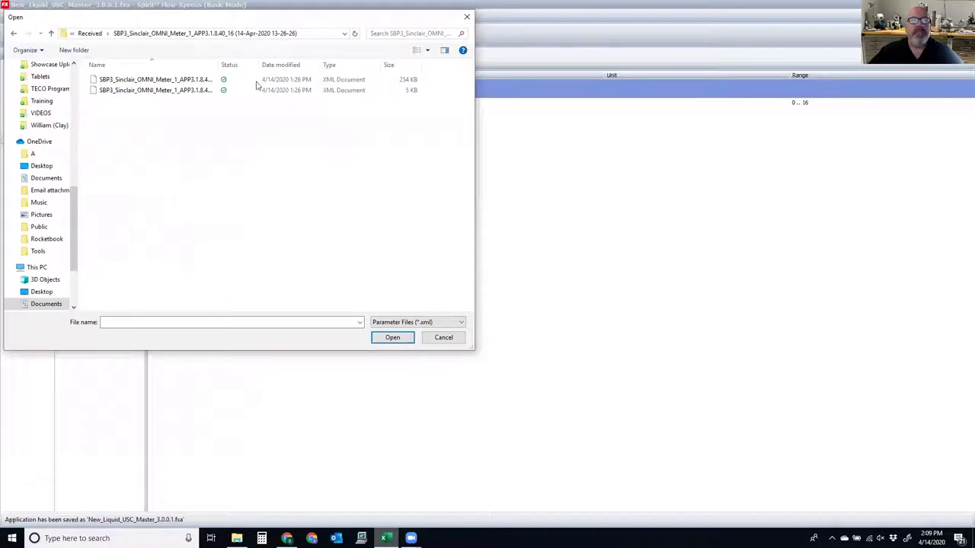
left_click_drag(217, 61, 323, 62)
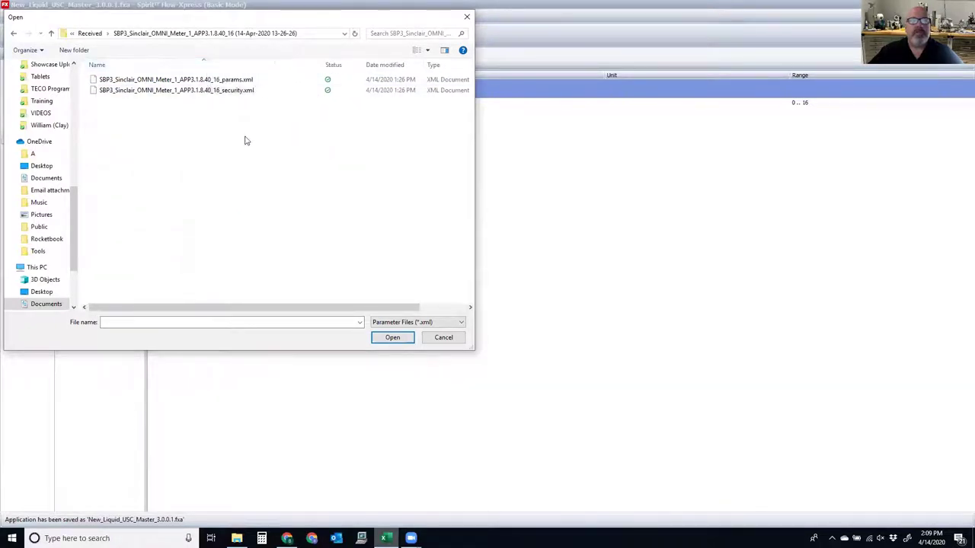
left_click(210, 80)
left_click(392, 338)
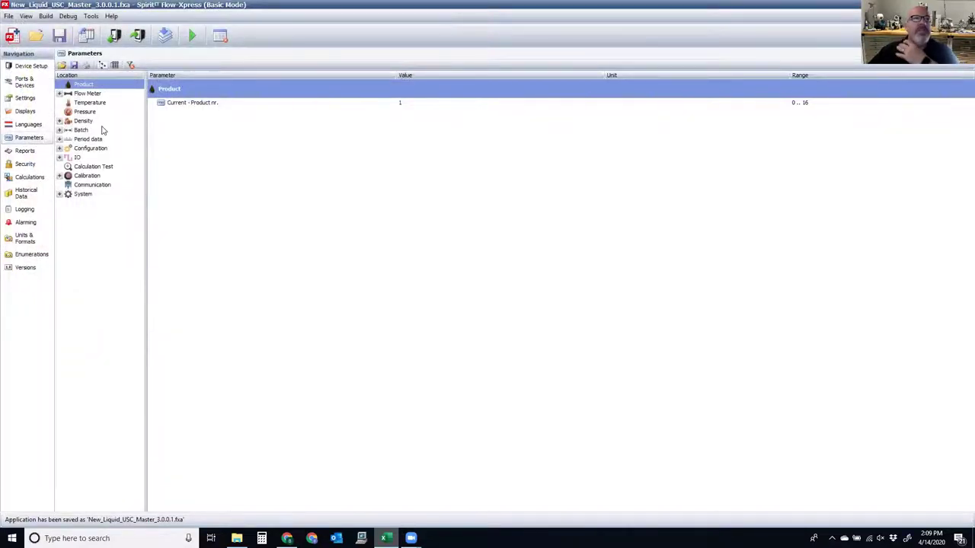
Check IO > Module 1 > Configuration analog inputs (full scale 5), then compile the application
left_click(87, 104)
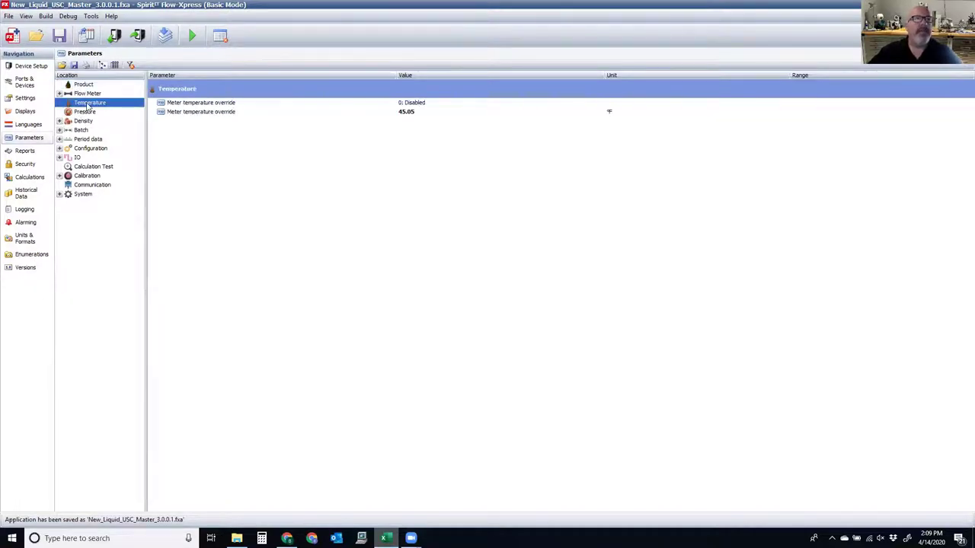
left_click(59, 120)
left_click(59, 166)
left_click(69, 175)
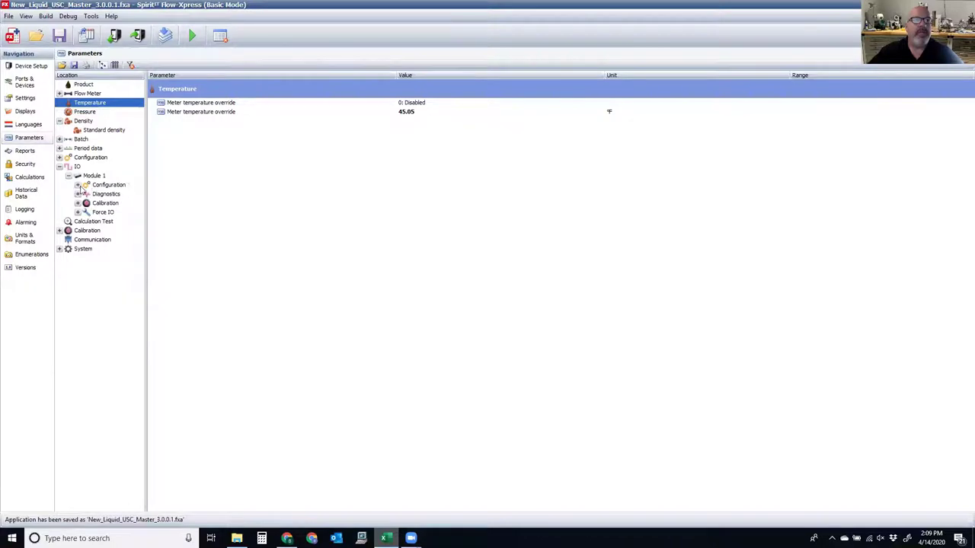
left_click(78, 185)
left_click(114, 195)
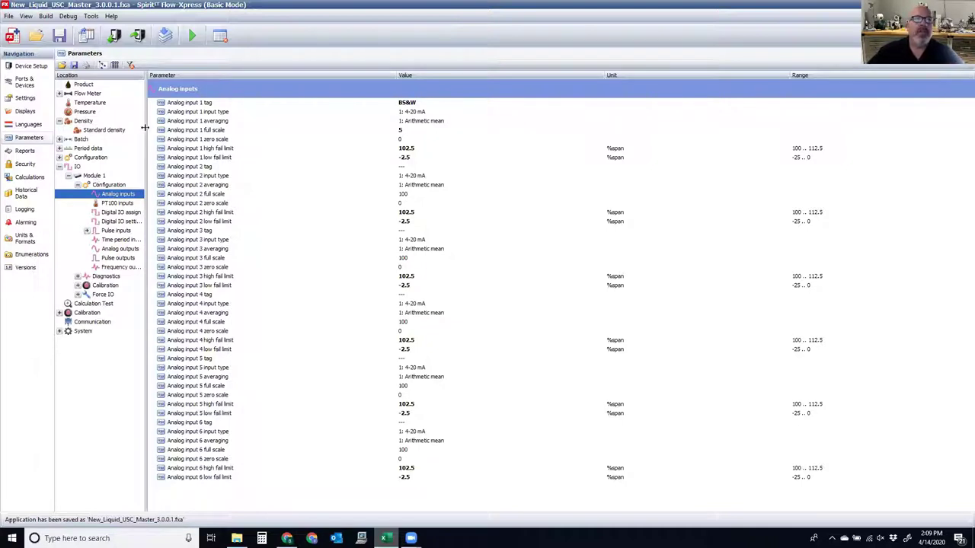
left_click(138, 36)
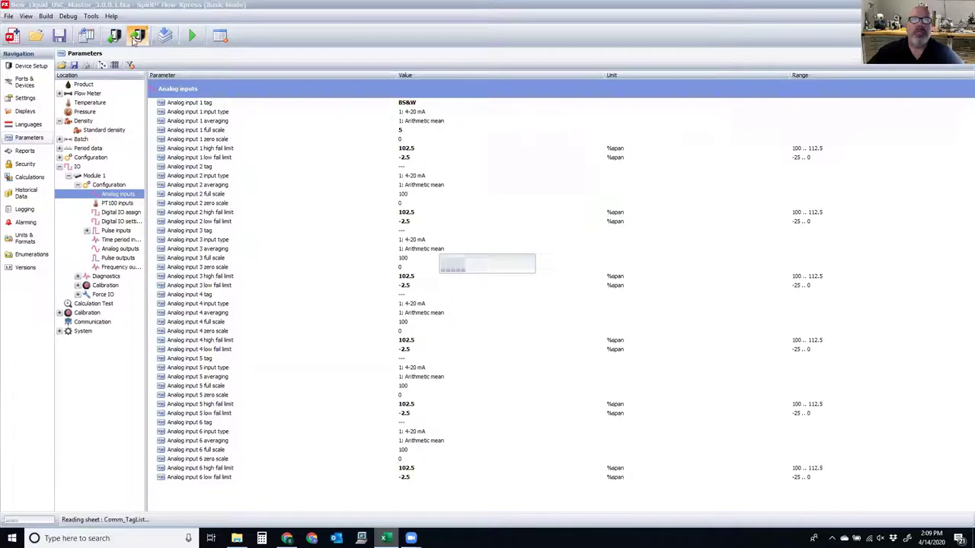
Dismiss the compile message, then move and enlarge the Output Window to show full error paths
left_click(494, 277)
left_click_drag(547, 278, 390, 154)
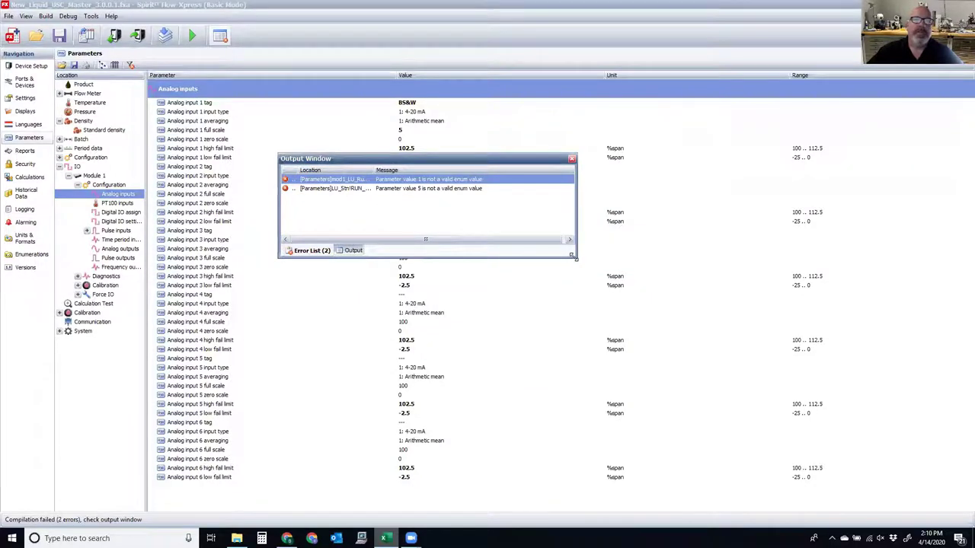
left_click_drag(576, 258, 778, 277)
left_click_drag(371, 170, 540, 170)
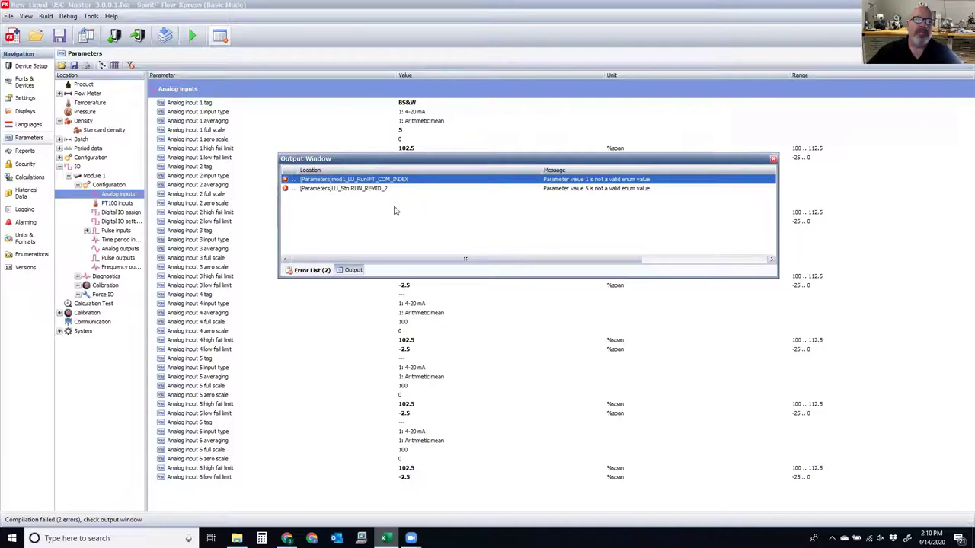
Go to the first invalid enum error and set Smart meter internal device nr. to '0: No device'
double_click(335, 179)
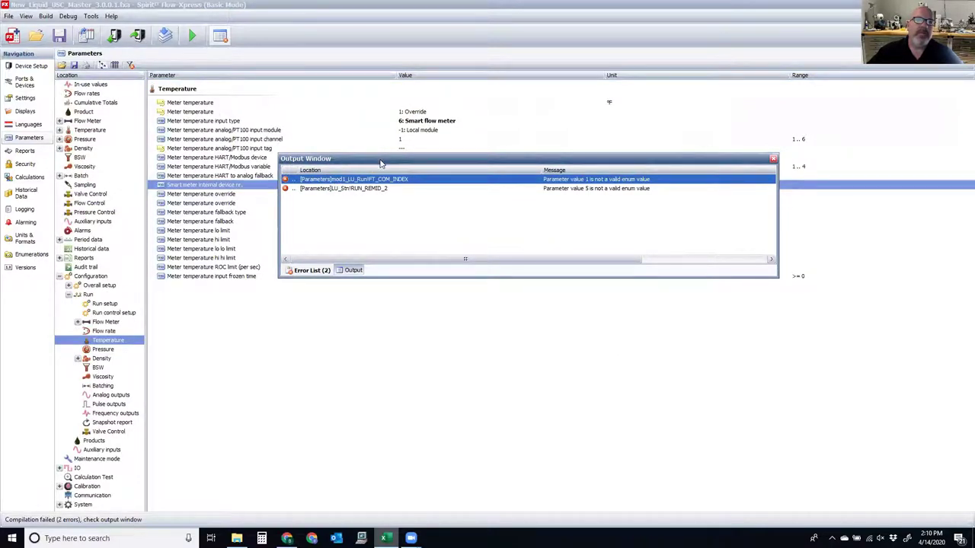
left_click_drag(381, 164, 352, 316)
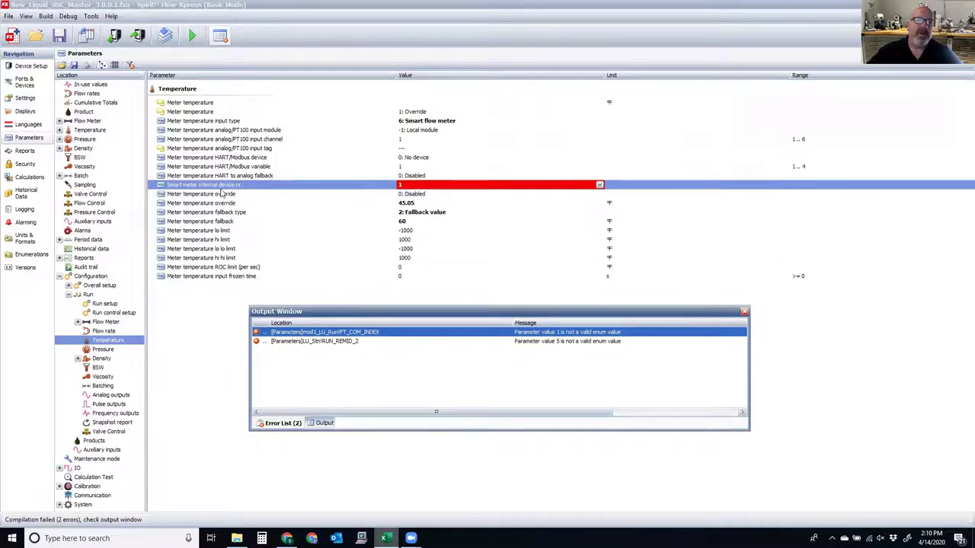
left_click(440, 186)
left_click(438, 195)
Go to the second error and set Remote run 2 device nr. from 5 to '0: No device'
double_click(448, 332)
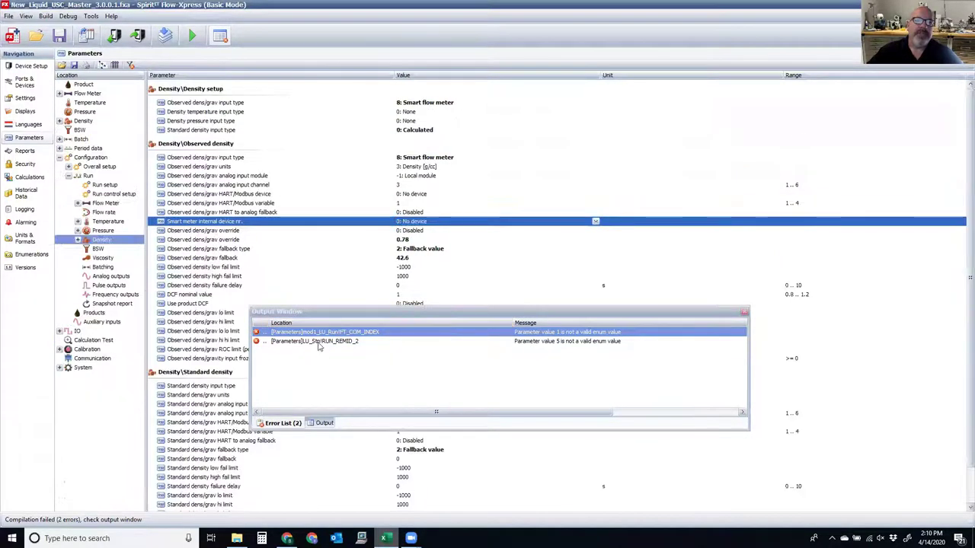
double_click(318, 343)
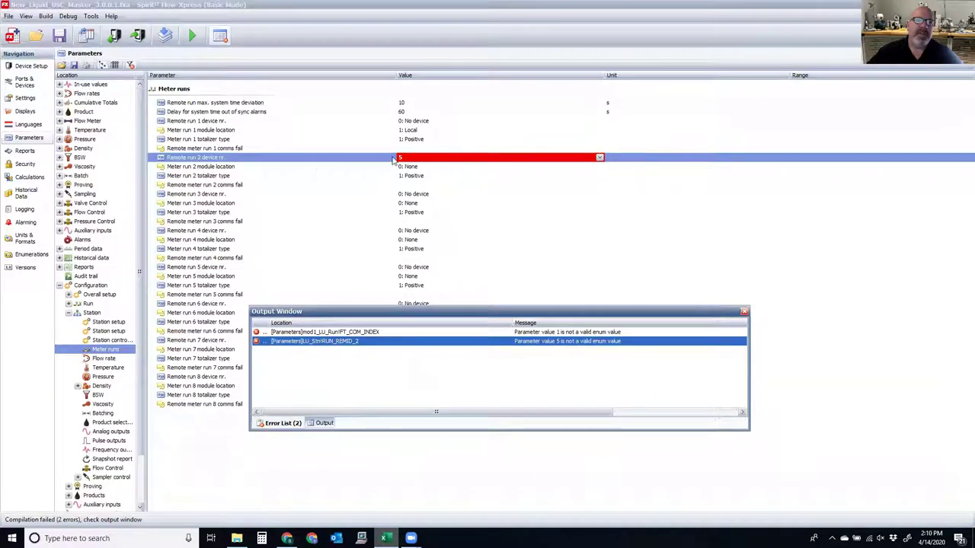
left_click(426, 160)
left_click(423, 167)
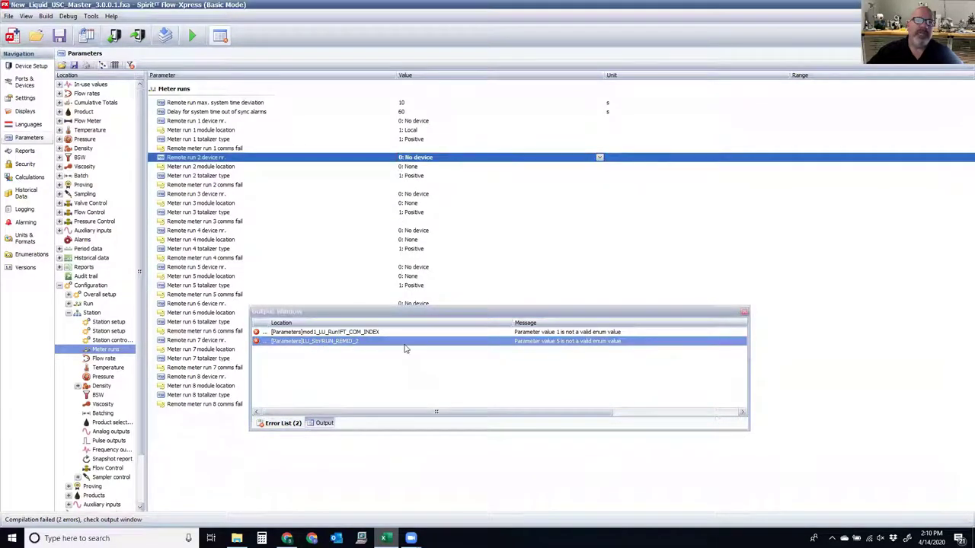
Try Write to Device(s), decline Professional mode, acknowledge the compile-first warning, and close the error list
left_click(414, 359)
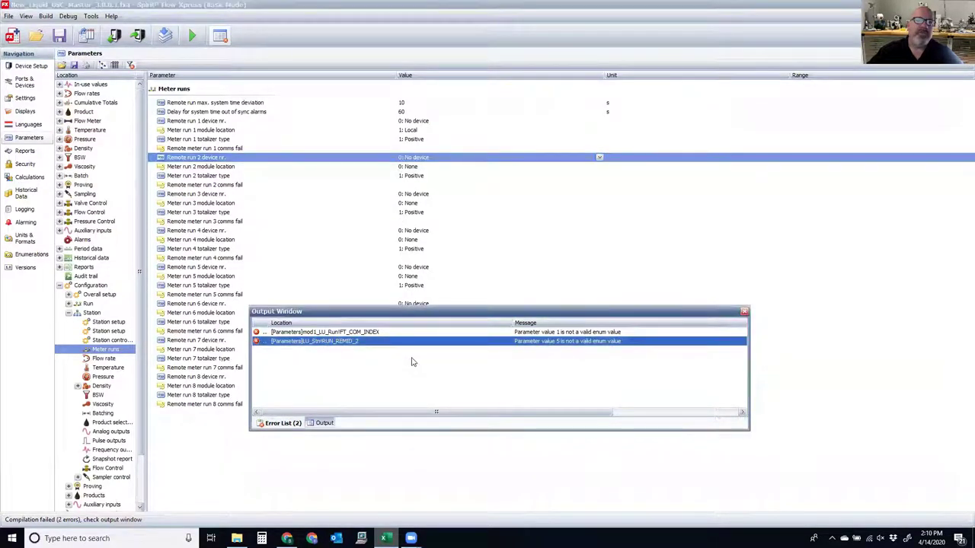
left_click(744, 312)
left_click(138, 41)
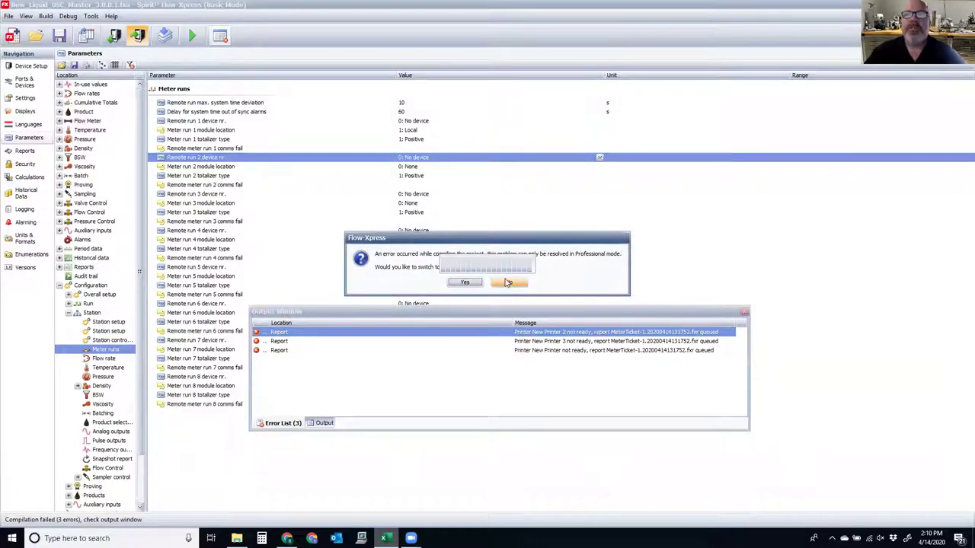
left_click(508, 284)
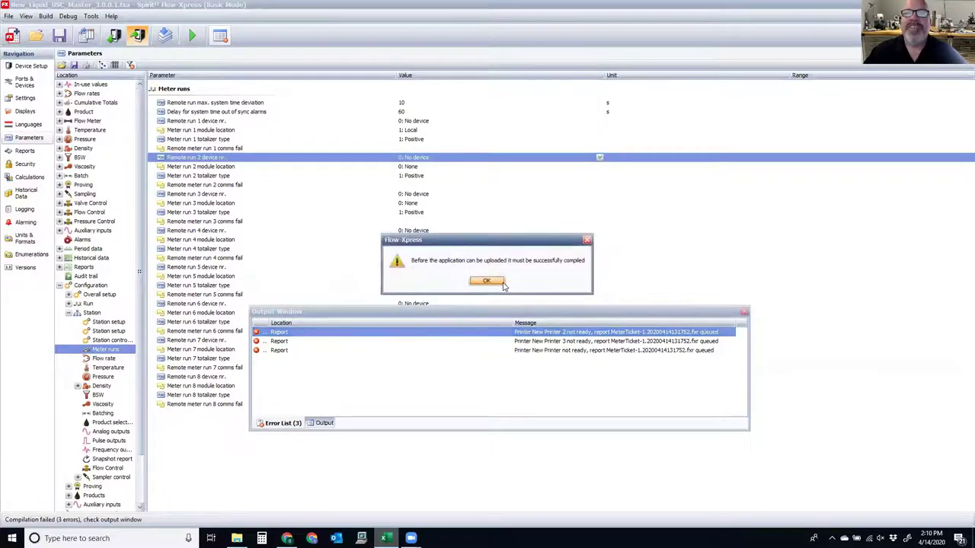
left_click(505, 286)
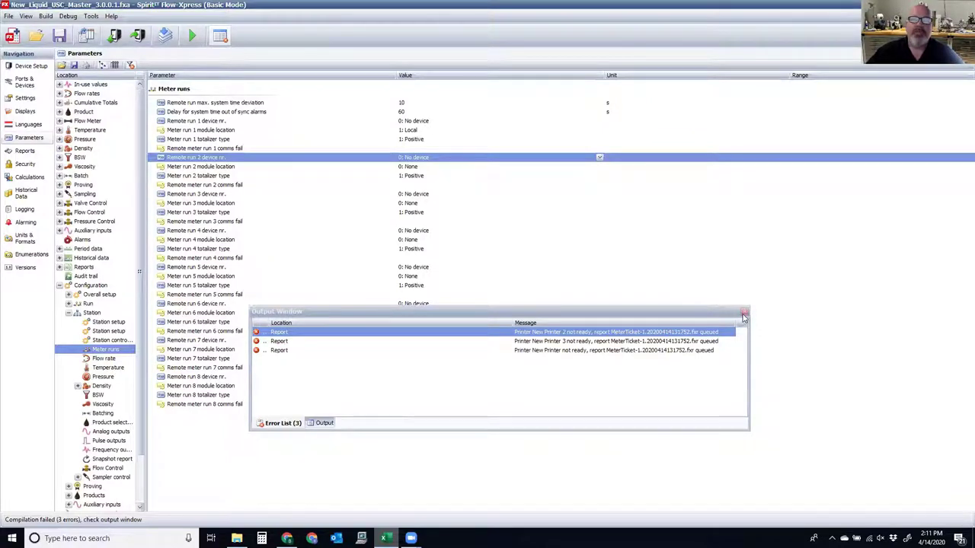
left_click(746, 315)
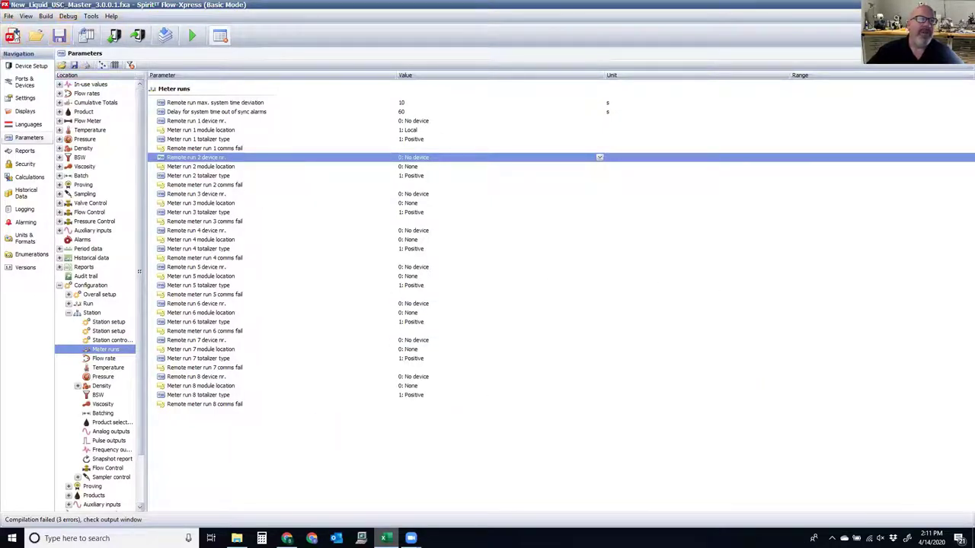
Check the program version in Help > About and close it
left_click(11, 17)
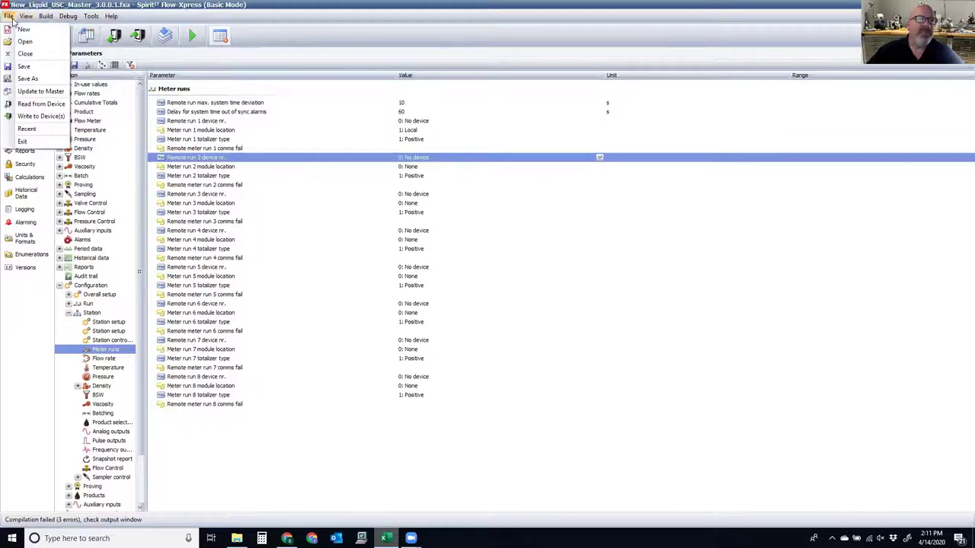
left_click(113, 16)
left_click(96, 68)
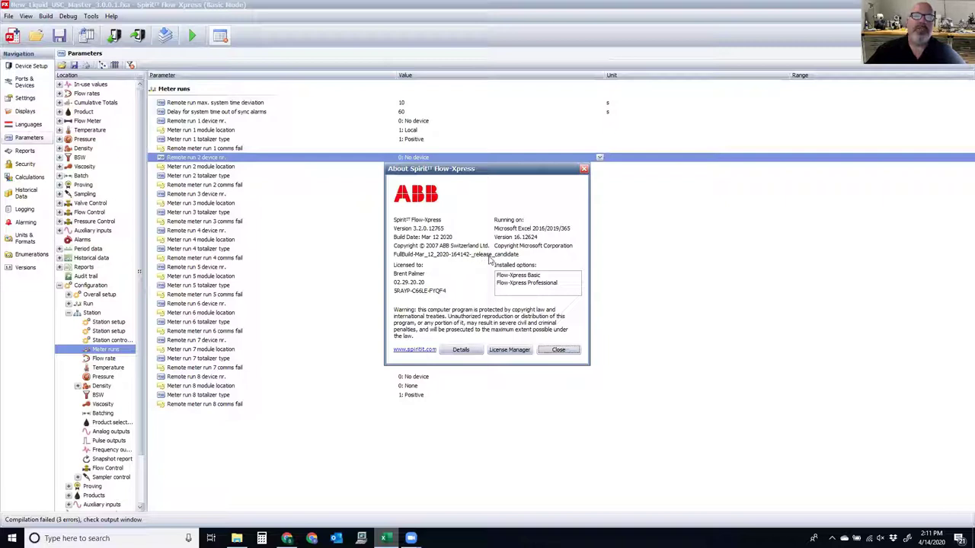
left_click(558, 349)
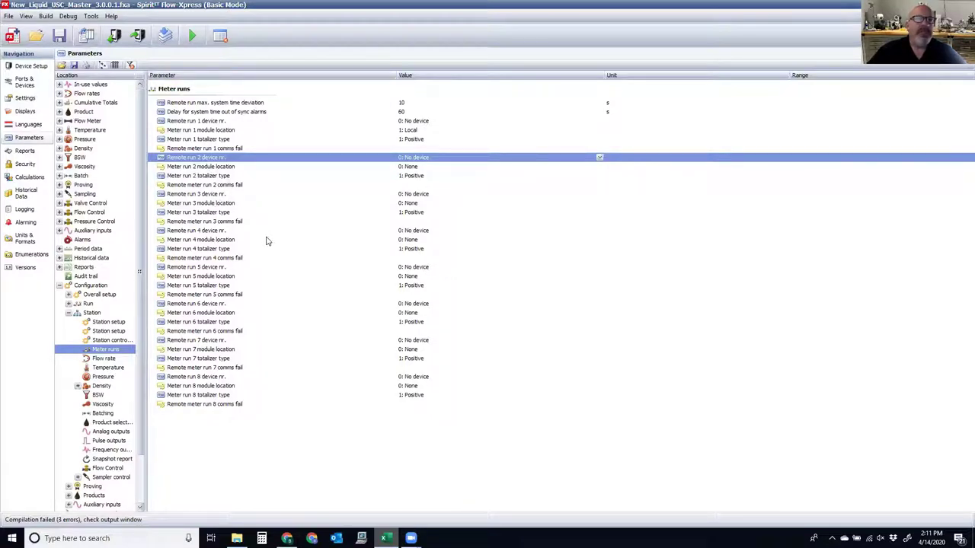
Cancel the parameter Save As dialog and show the Security page with its four users
left_click(75, 68)
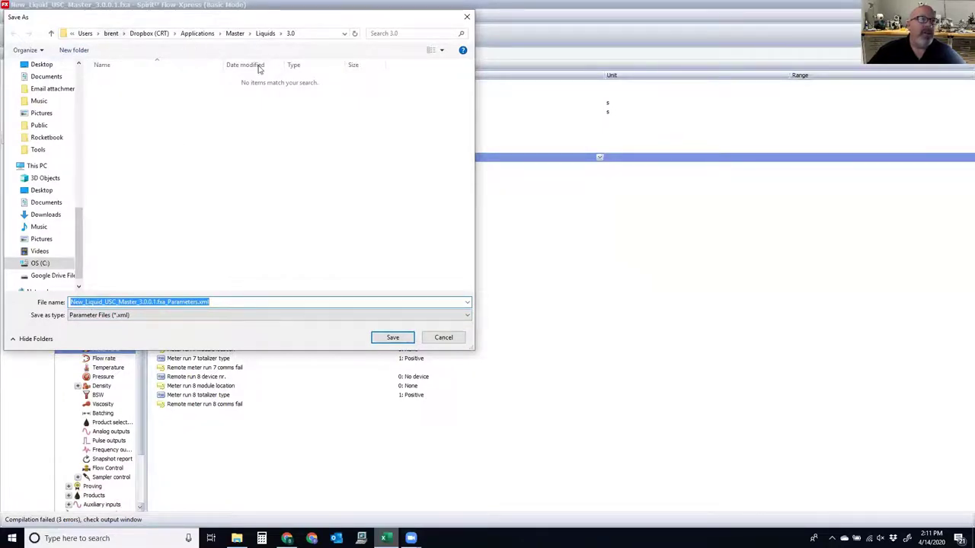
left_click(442, 337)
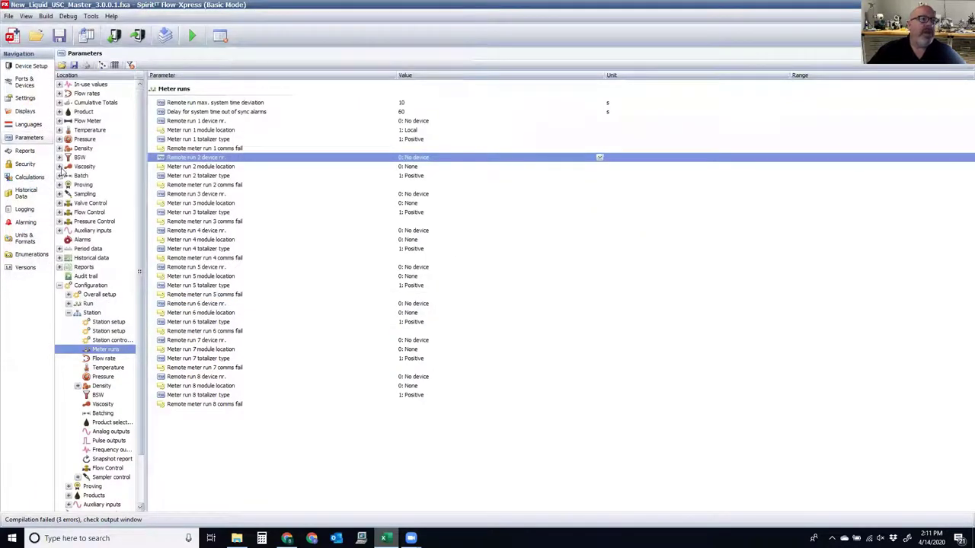
left_click(28, 166)
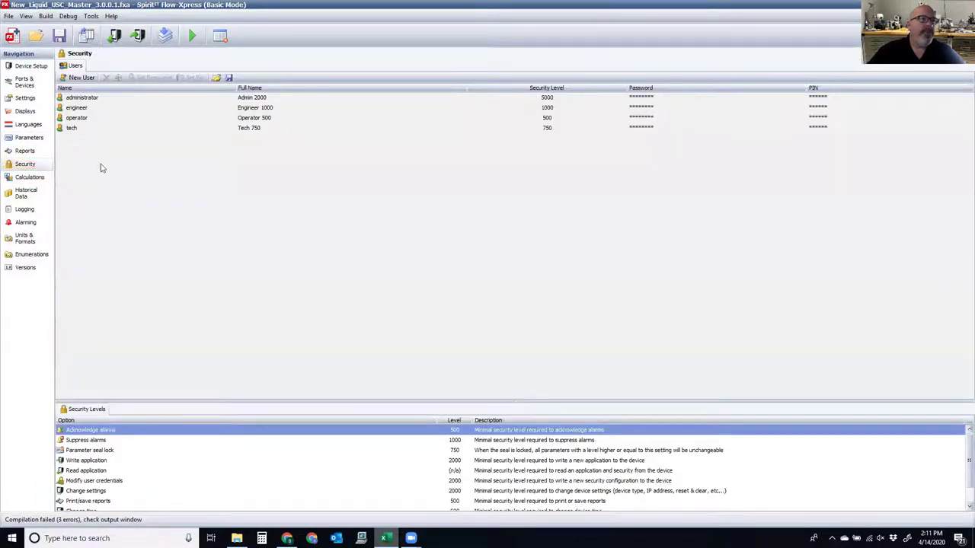
Load the security XML from Received > Liquid_Sampling_Magellan_2.2.0V24, bringing in its six user accounts
left_click(217, 79)
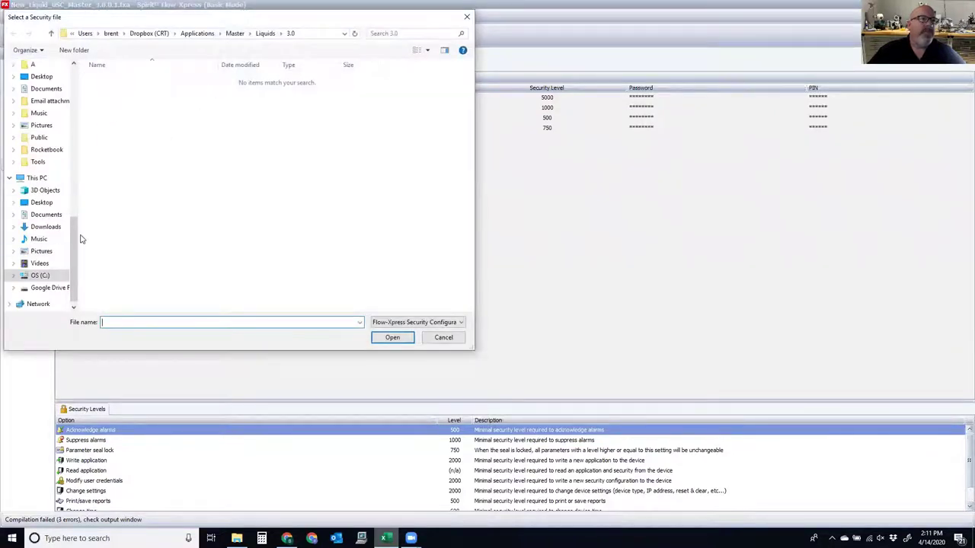
left_click_drag(74, 244, 87, 98)
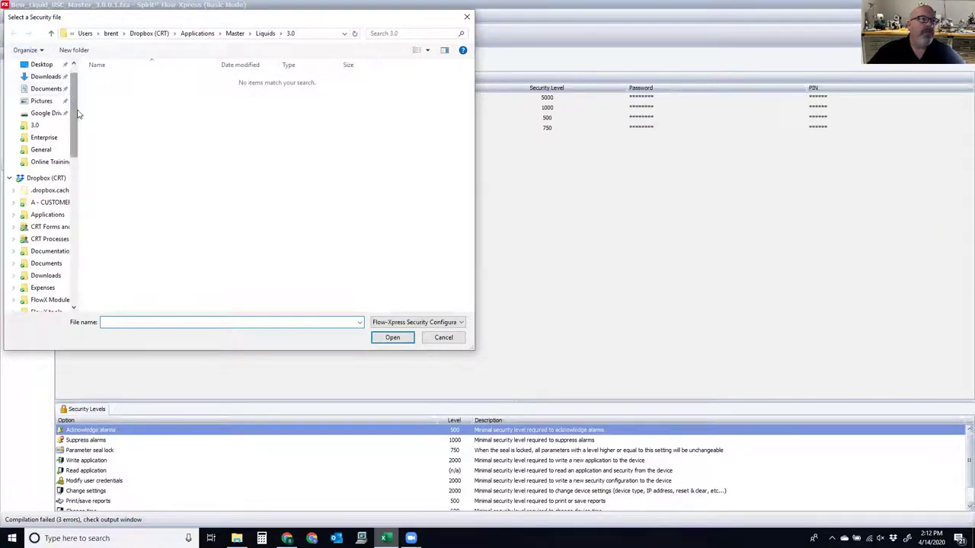
left_click(46, 89)
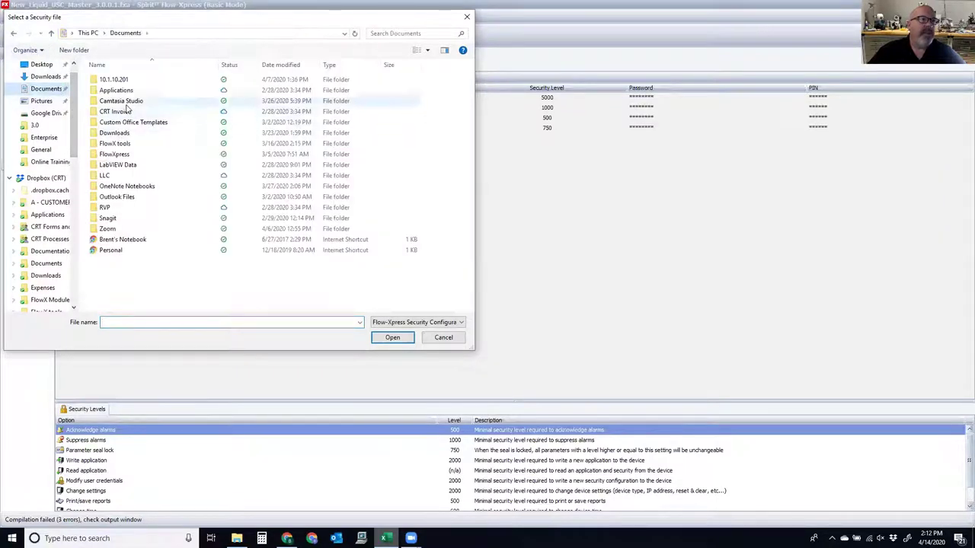
double_click(119, 155)
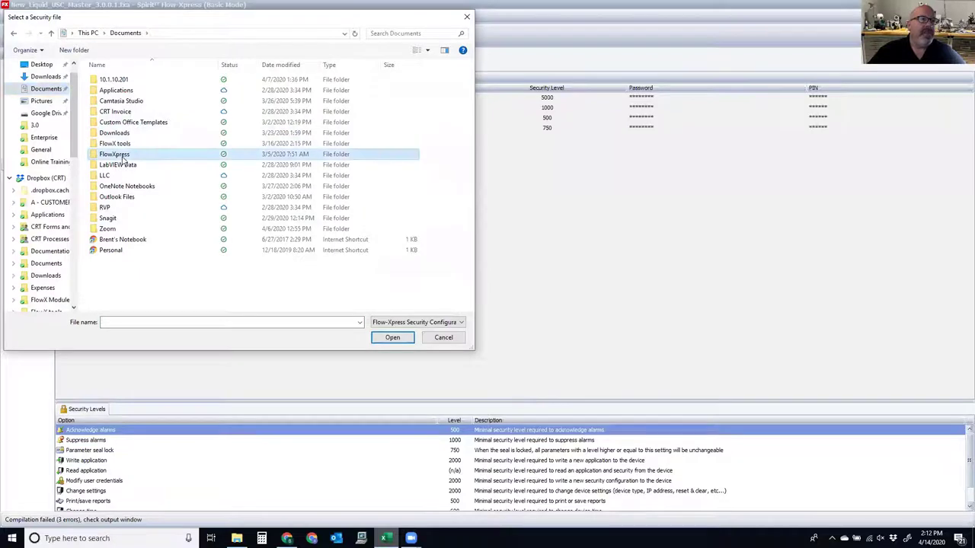
double_click(106, 100)
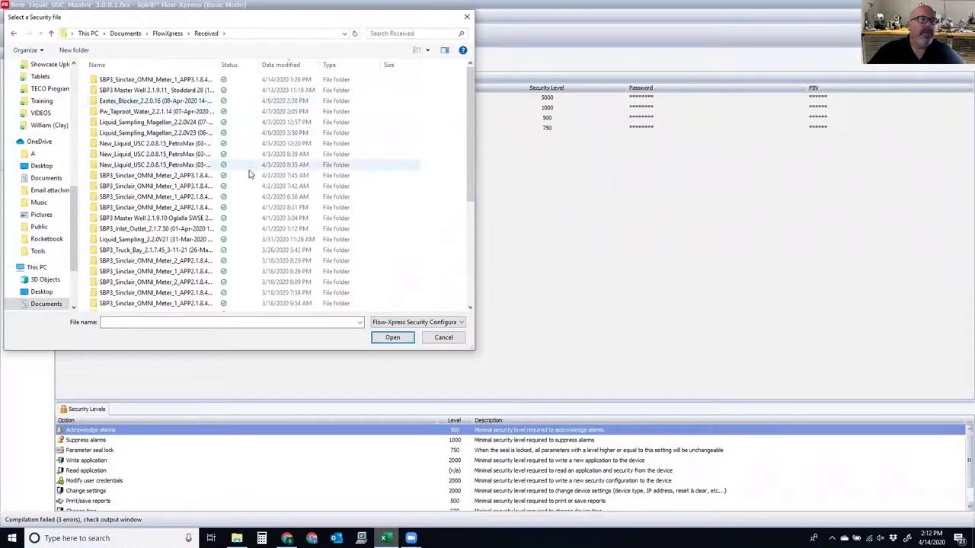
double_click(134, 124)
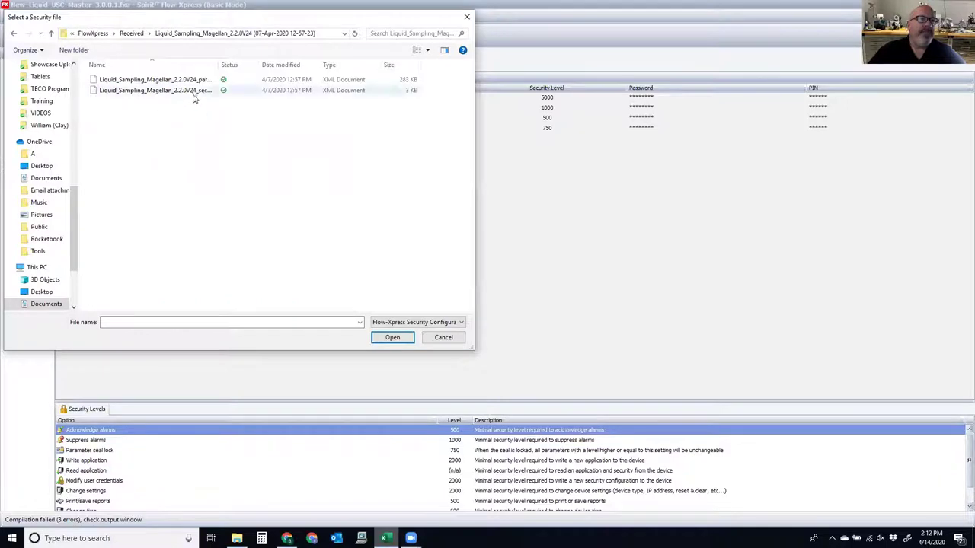
left_click(191, 92)
left_click(387, 337)
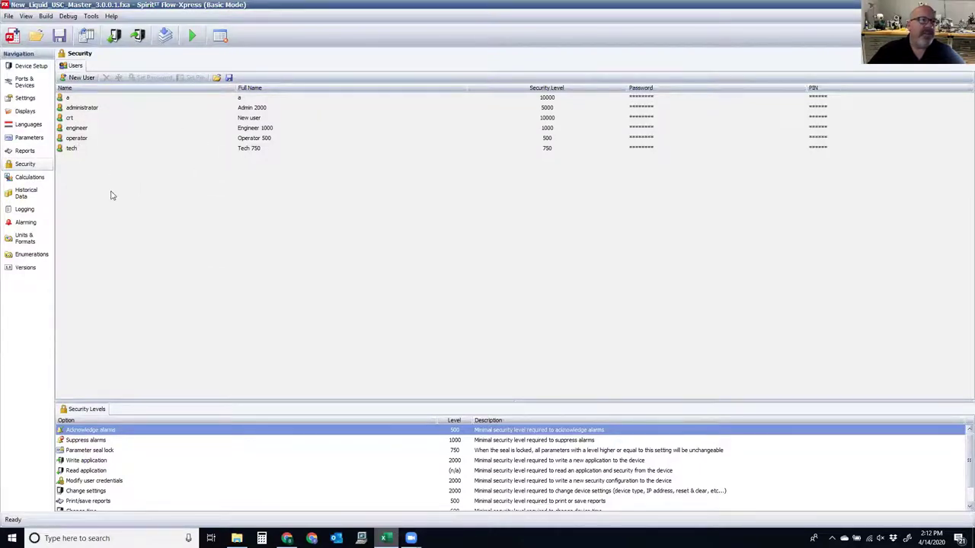
Add a new user with a login name, full name, security level 5000 and a password
left_click(79, 78)
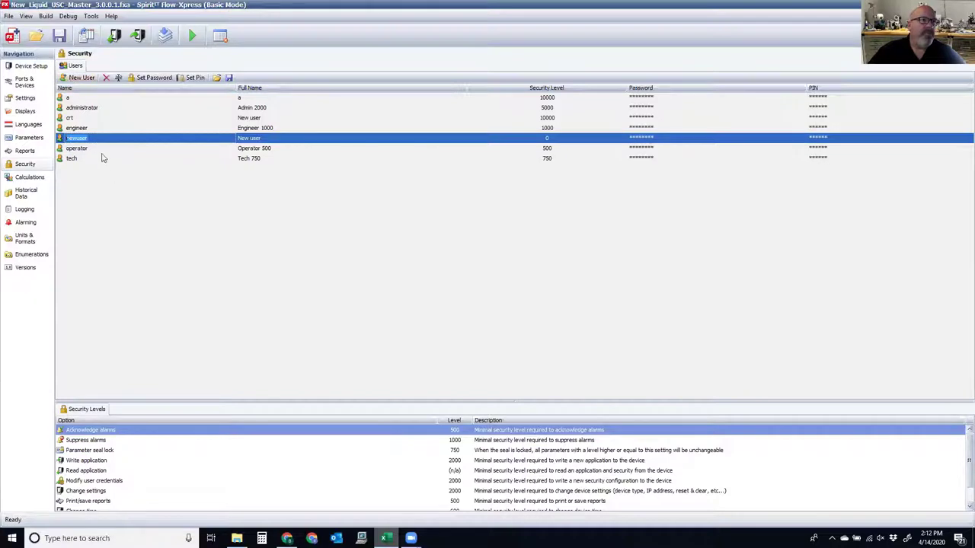
type("brandi")
key("Return")
left_click(279, 120)
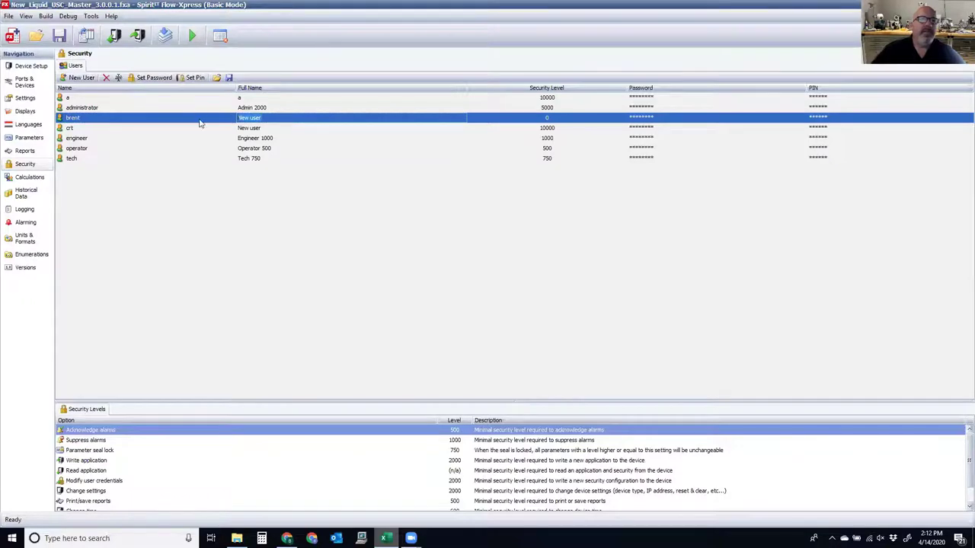
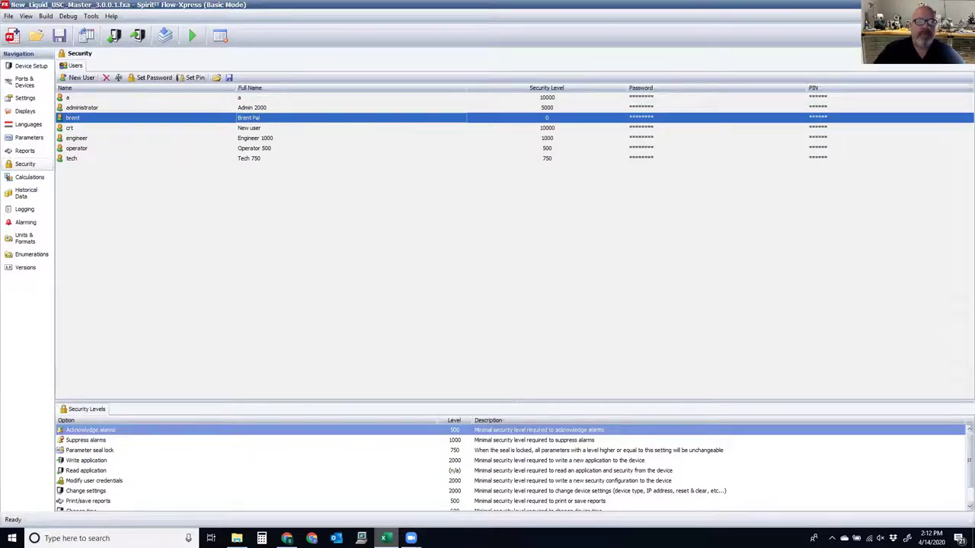
left_click(536, 120)
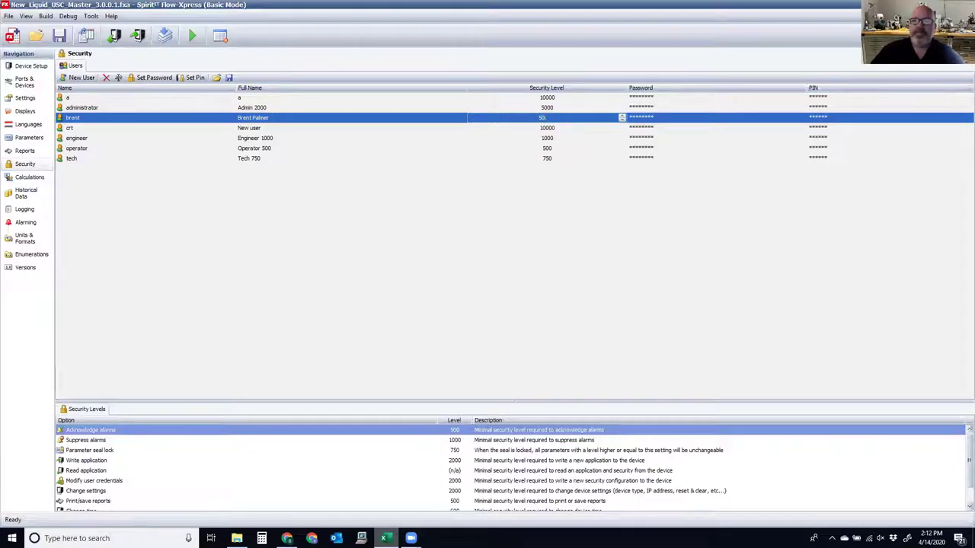
left_click(153, 77)
type("***")
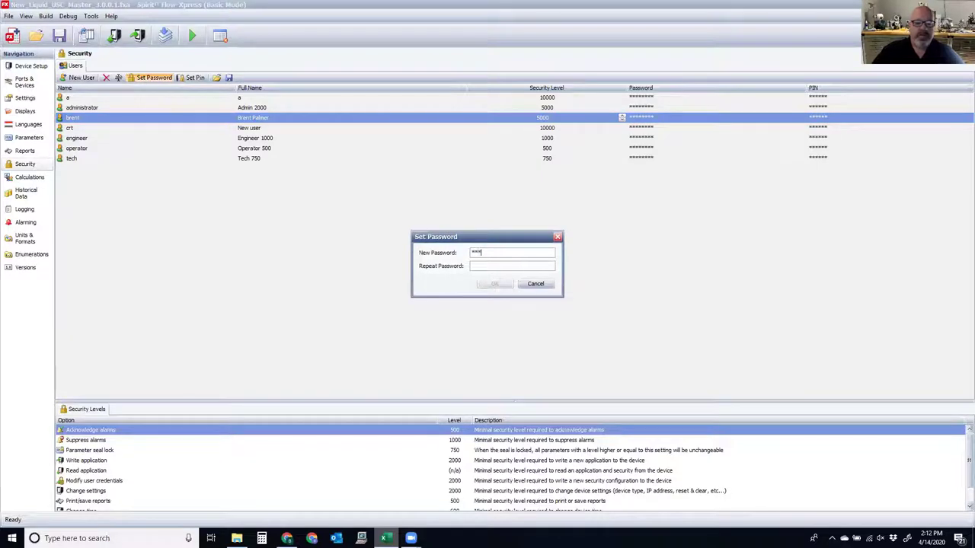
type("********")
left_click(495, 283)
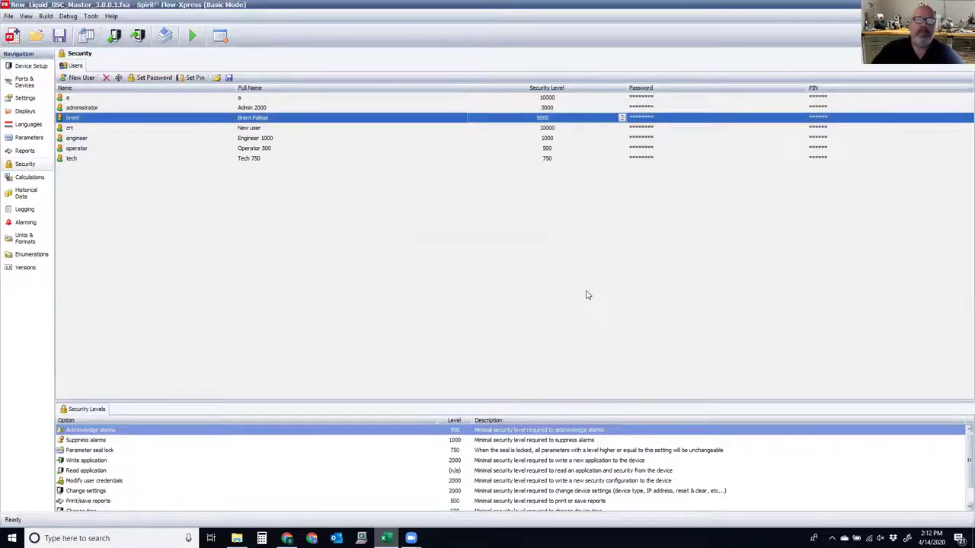
Begin saving the user configuration to a file, then cancel the save
left_click(229, 77)
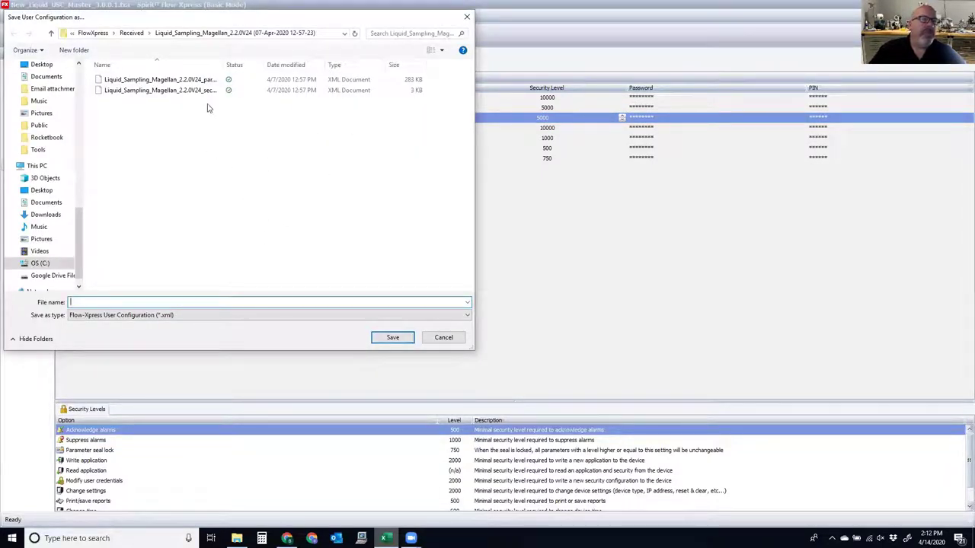
left_click(443, 338)
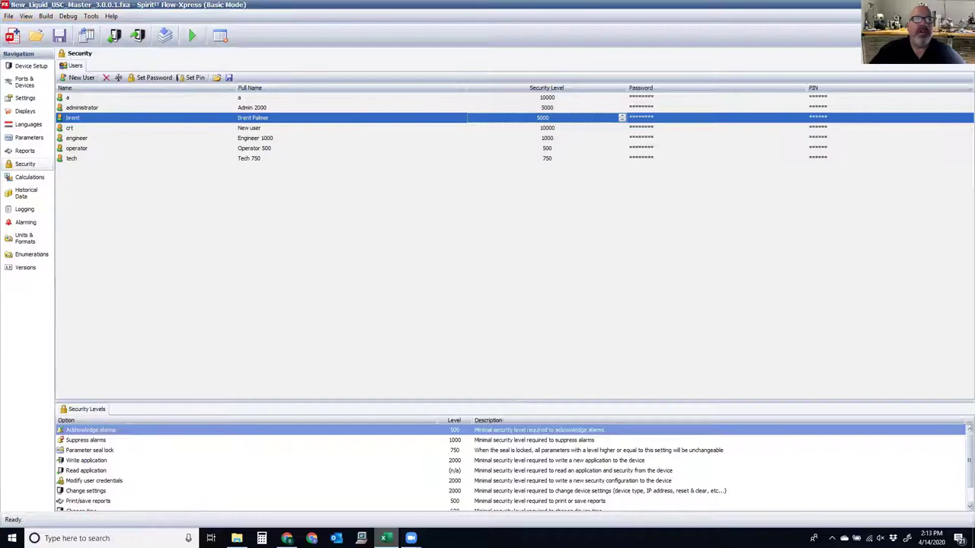
left_click(10, 18)
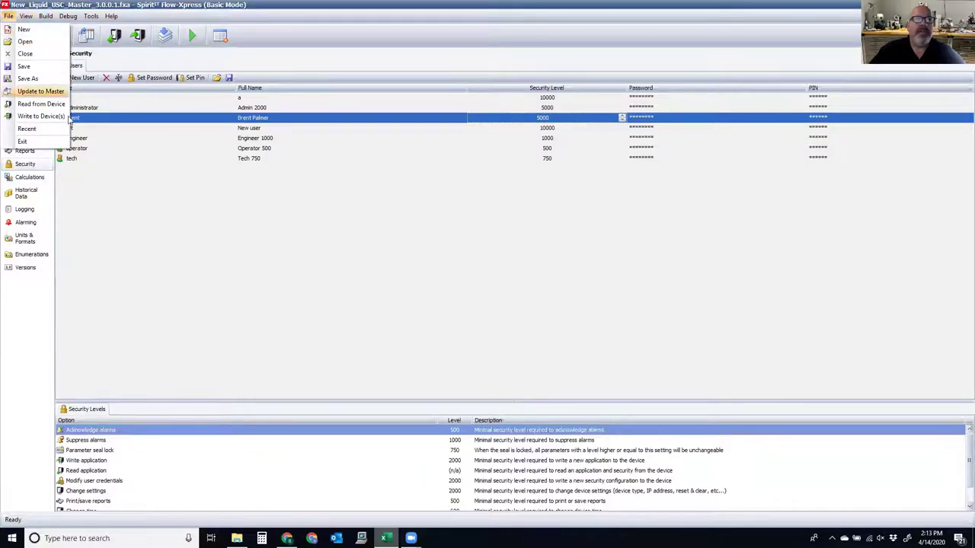
Update to master, saving the application as a new _APPLICATION_V3.0.0.1_04142020.fxa file
left_click(27, 76)
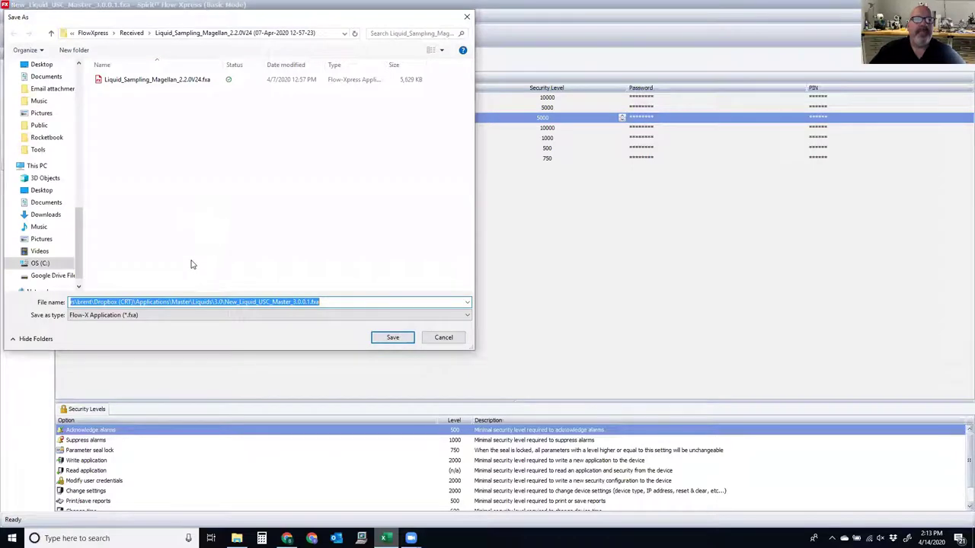
left_click_drag(335, 303, 227, 305)
type("Bren")
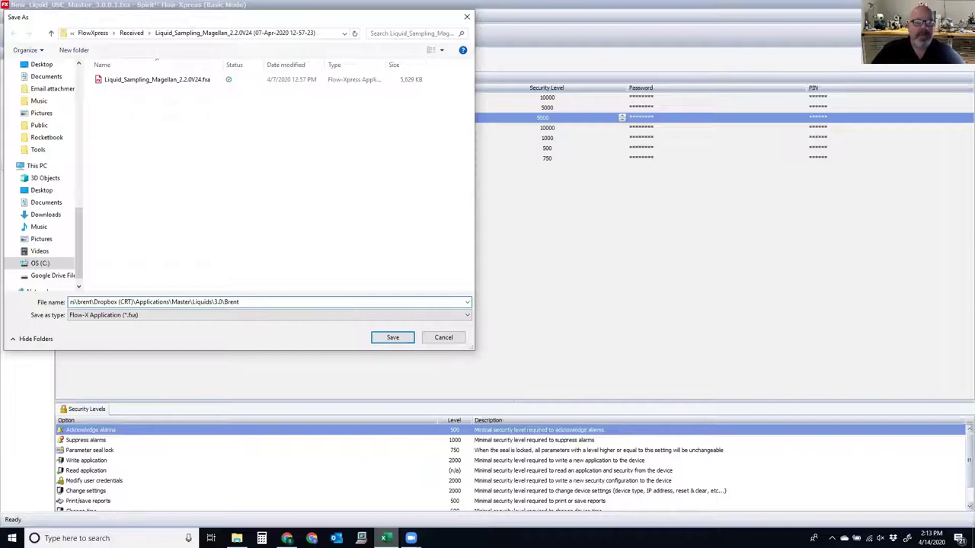
type("t_APPLICATION")
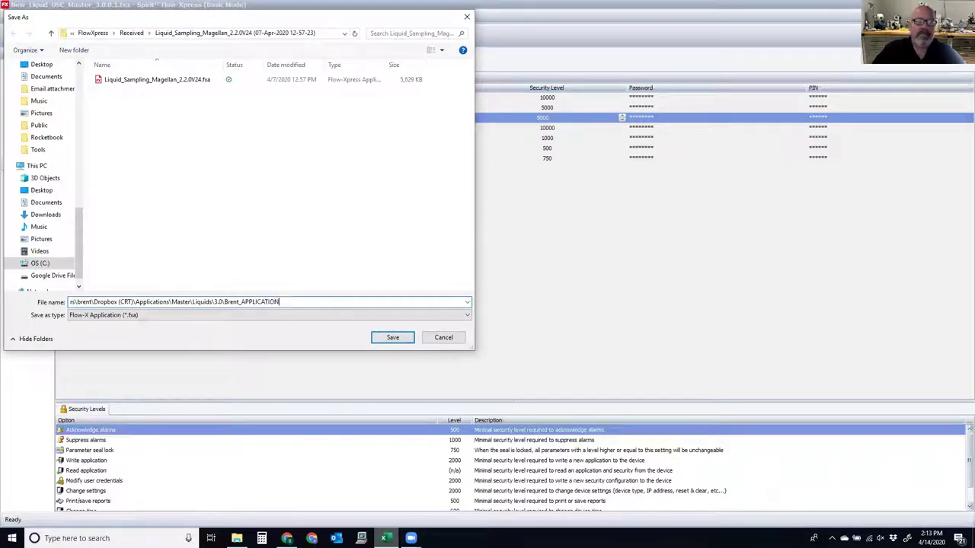
type("_V3")
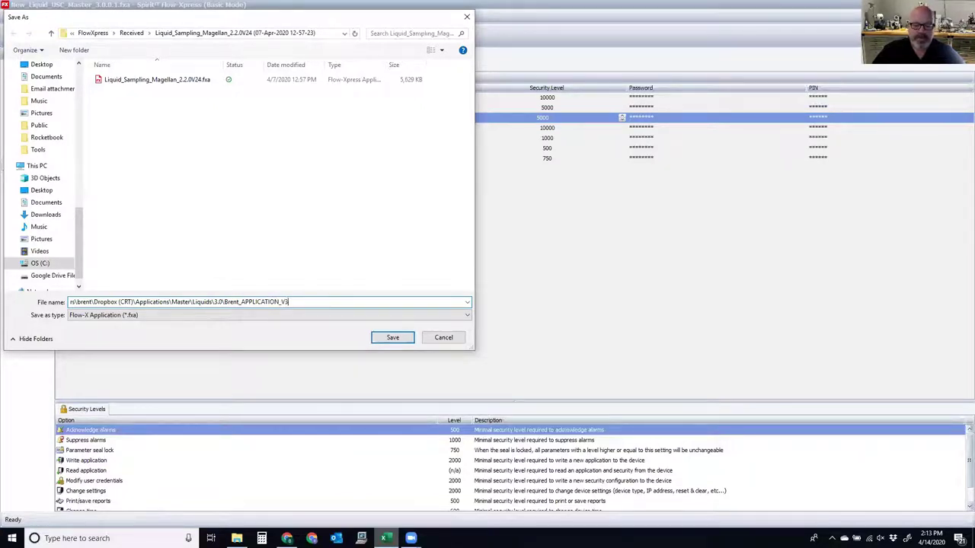
type(".0.0.1_04142020")
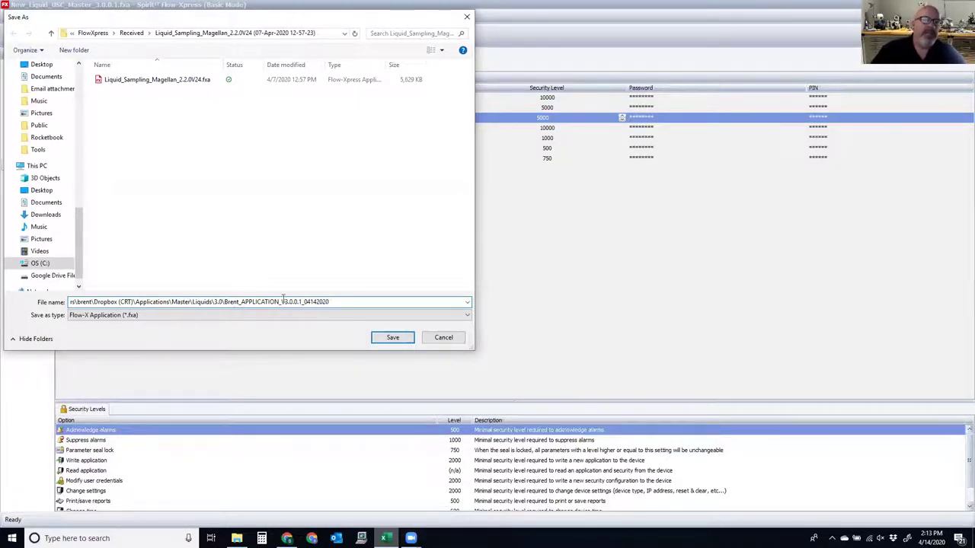
left_click(392, 337)
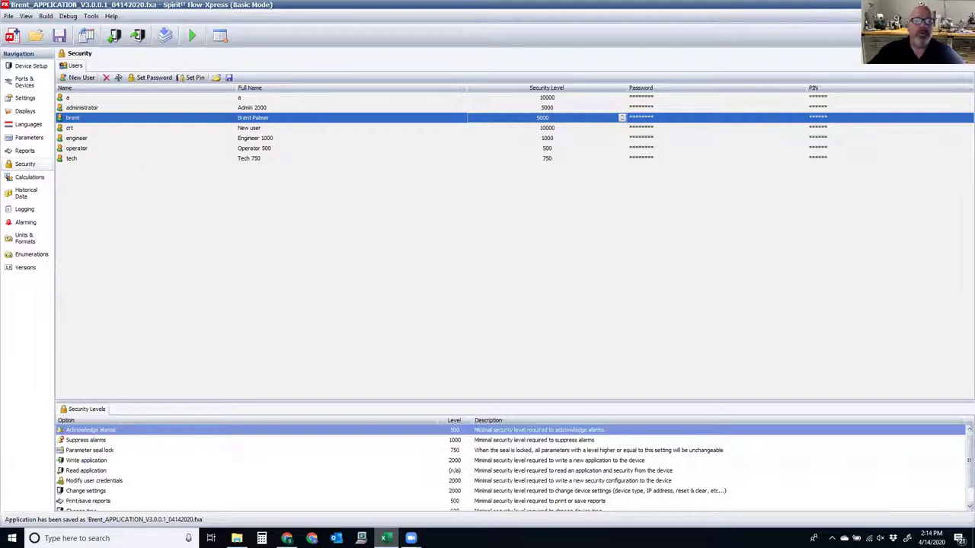
left_click(11, 539)
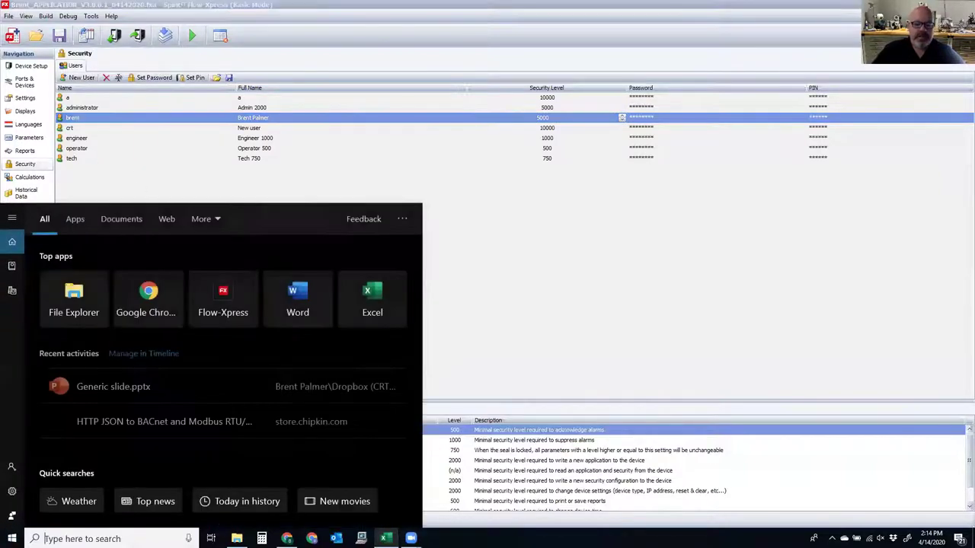
Search 'flow' from Start and launch a second Flow-Xpress window
type("flow")
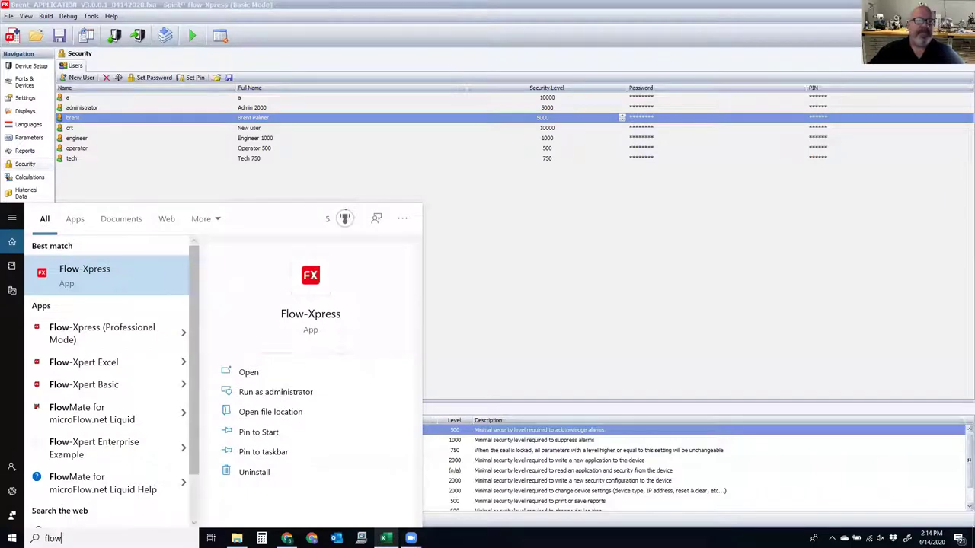
left_click(116, 279)
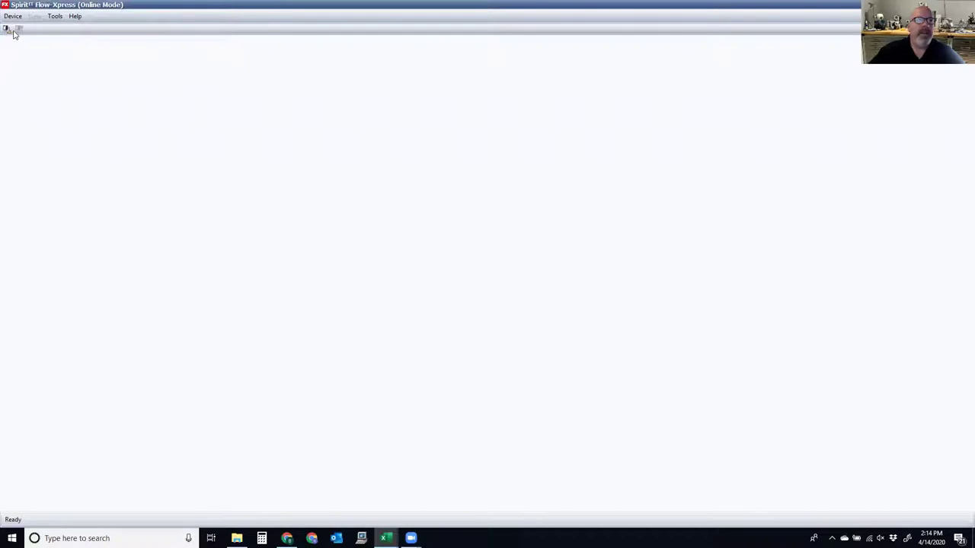
left_click(9, 30)
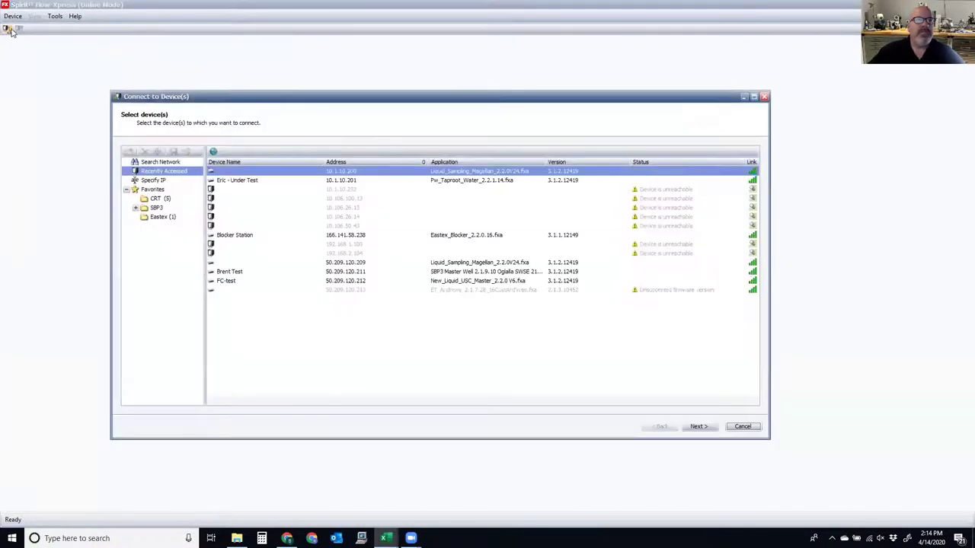
left_click(236, 272)
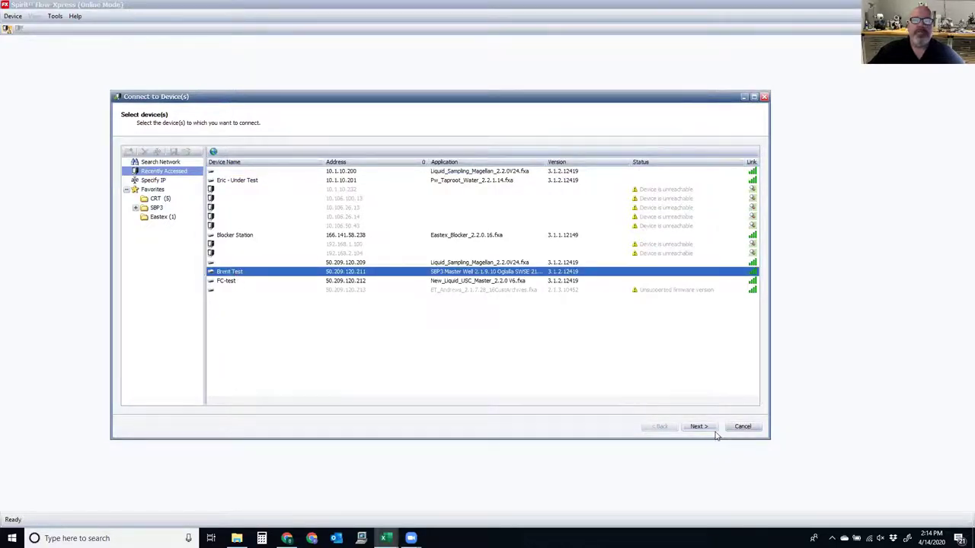
left_click(375, 254)
left_click(366, 262)
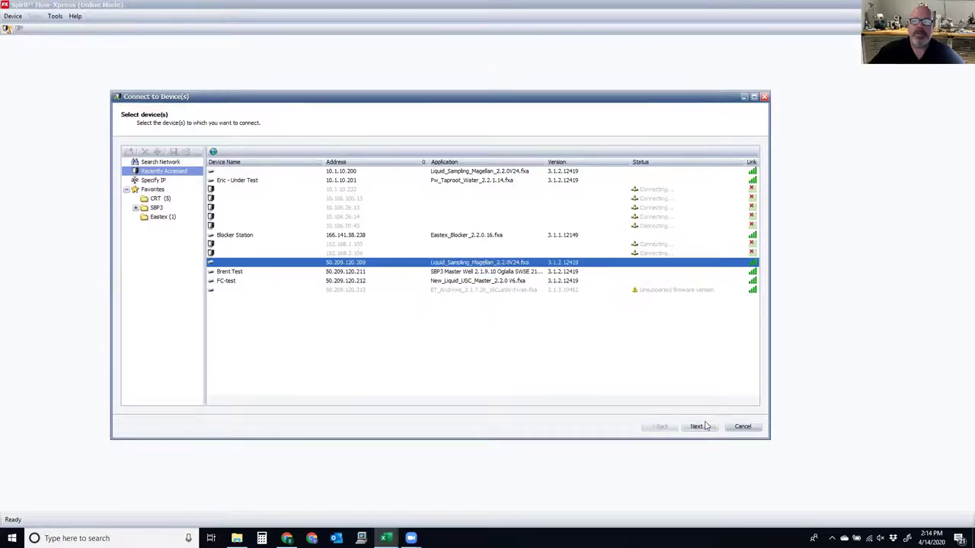
left_click(701, 426)
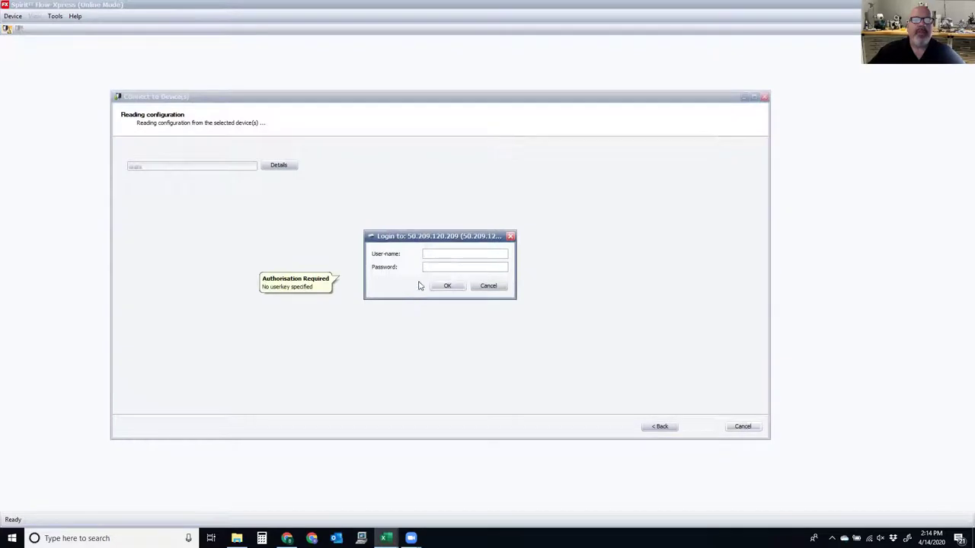
type("a")
left_click(438, 287)
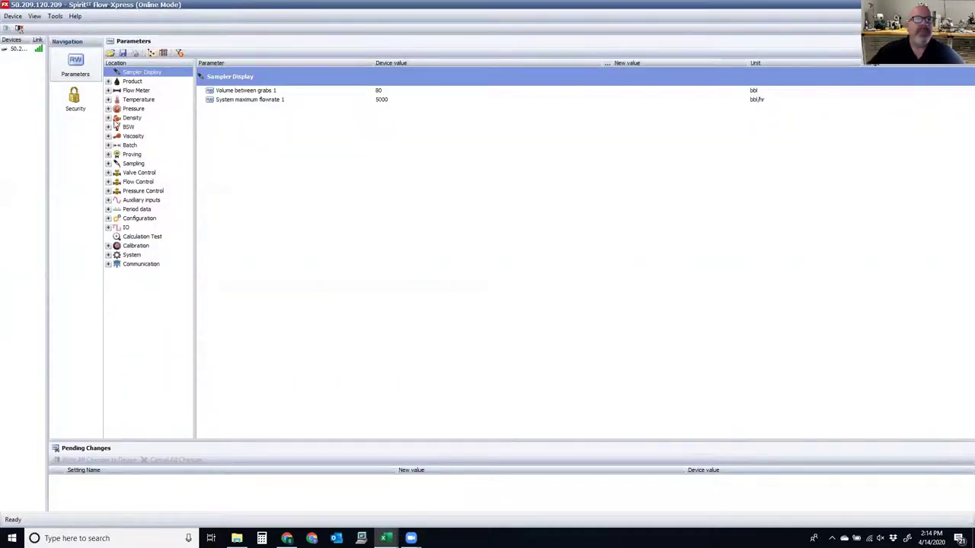
left_click(76, 101)
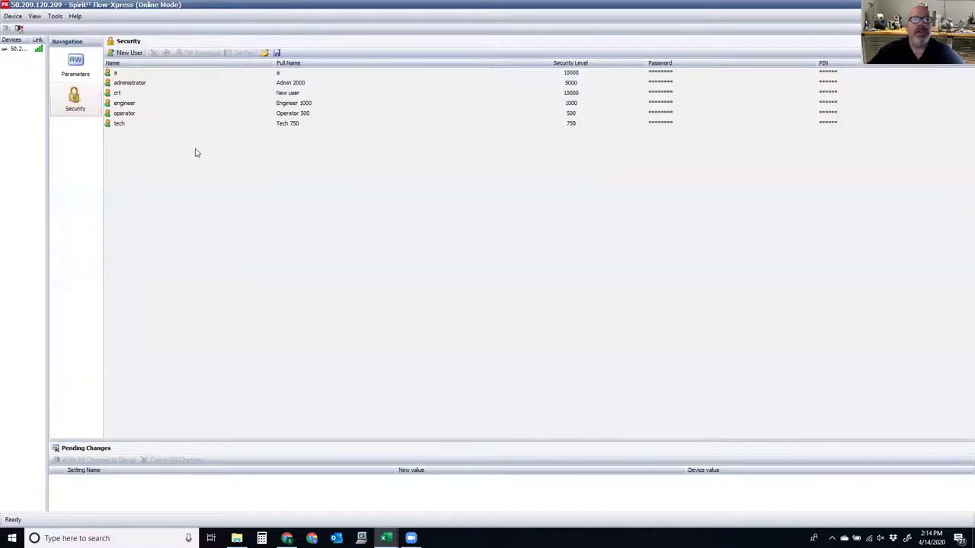
Start saving the device parameters to a file, then cancel it
left_click(75, 67)
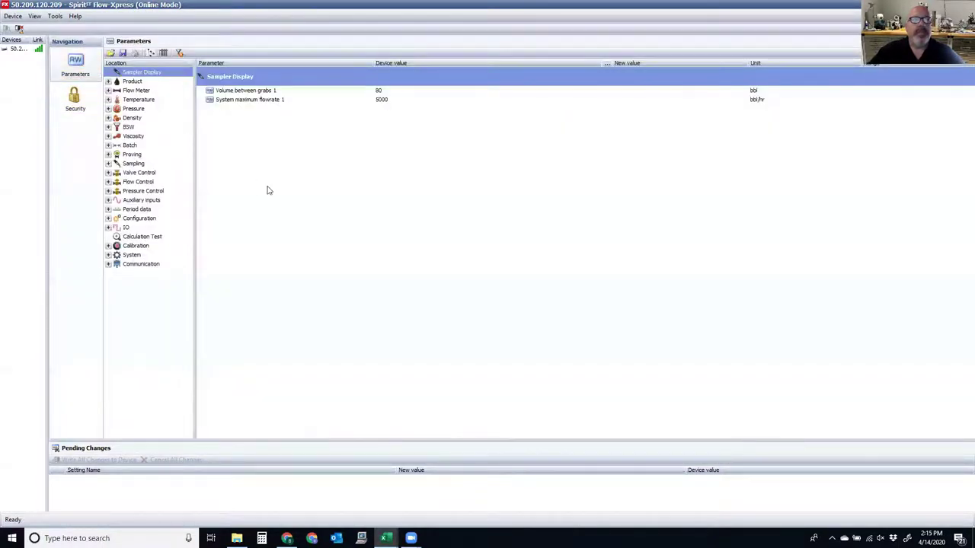
left_click(122, 53)
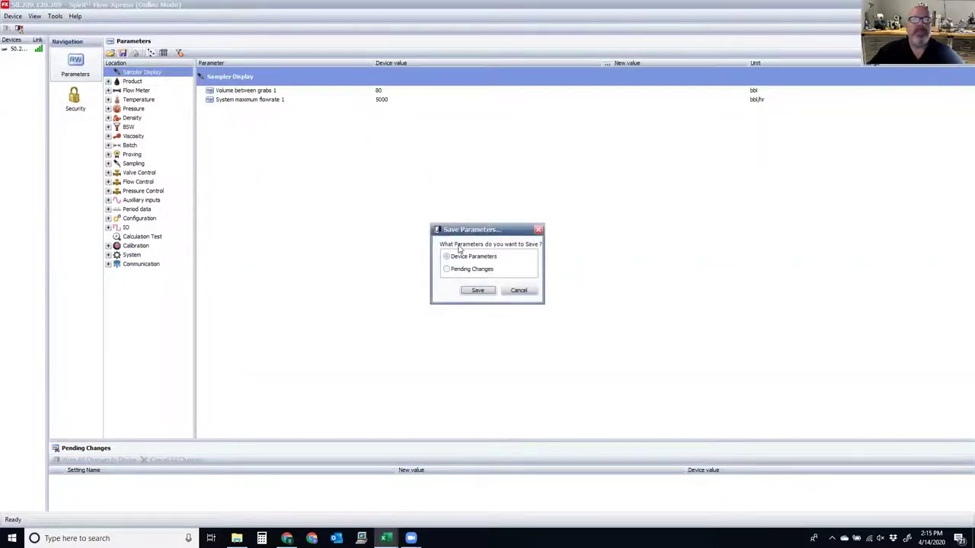
left_click(445, 257)
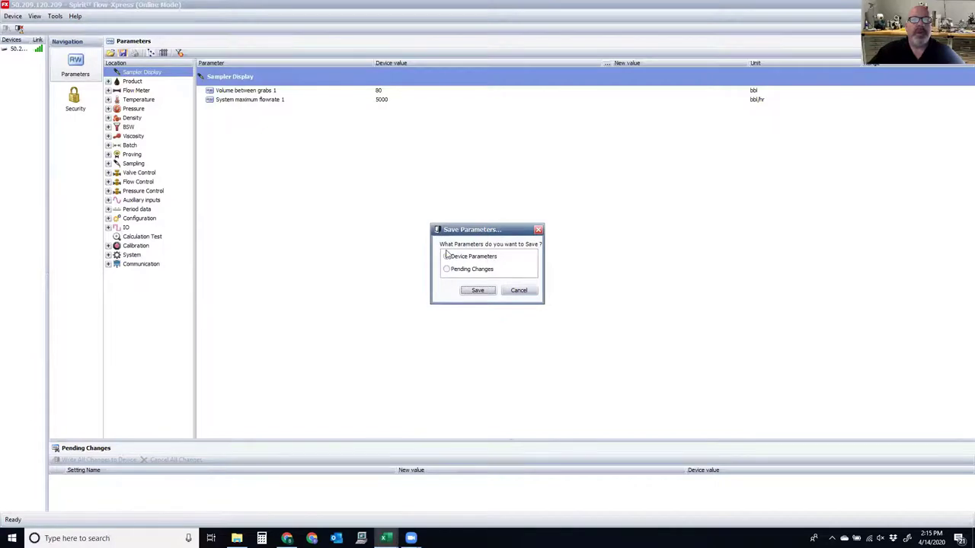
left_click(477, 290)
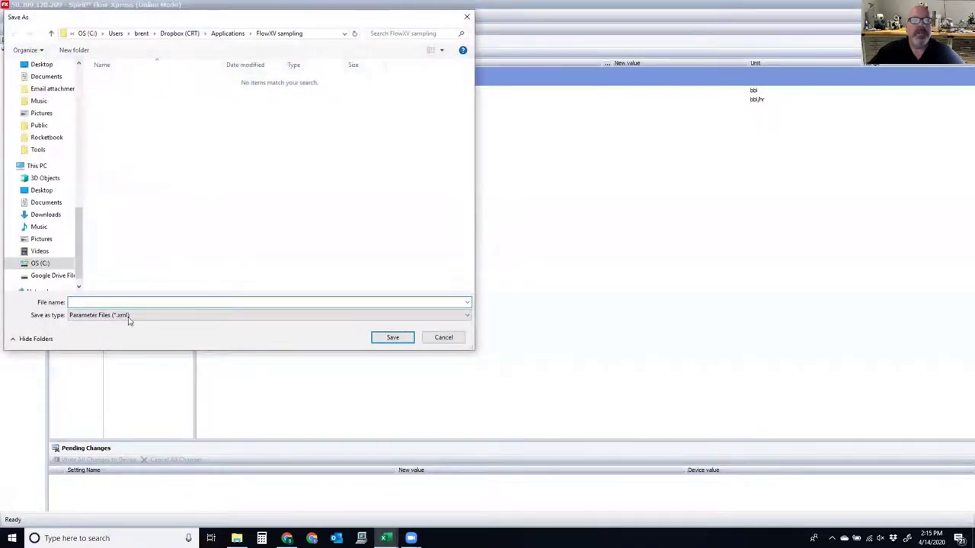
left_click(431, 340)
Open the security file load dialog, cancel it, and return to Parameters
left_click(72, 99)
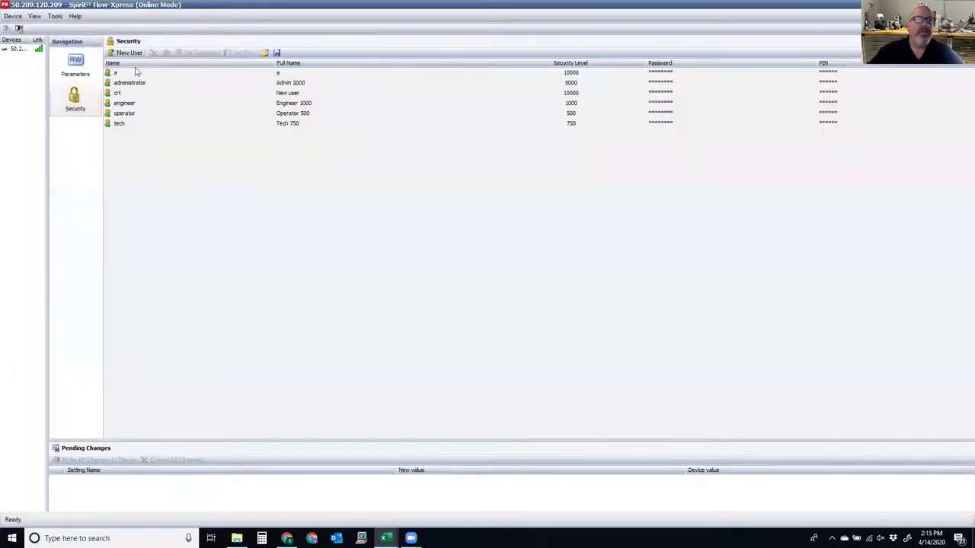
left_click(264, 55)
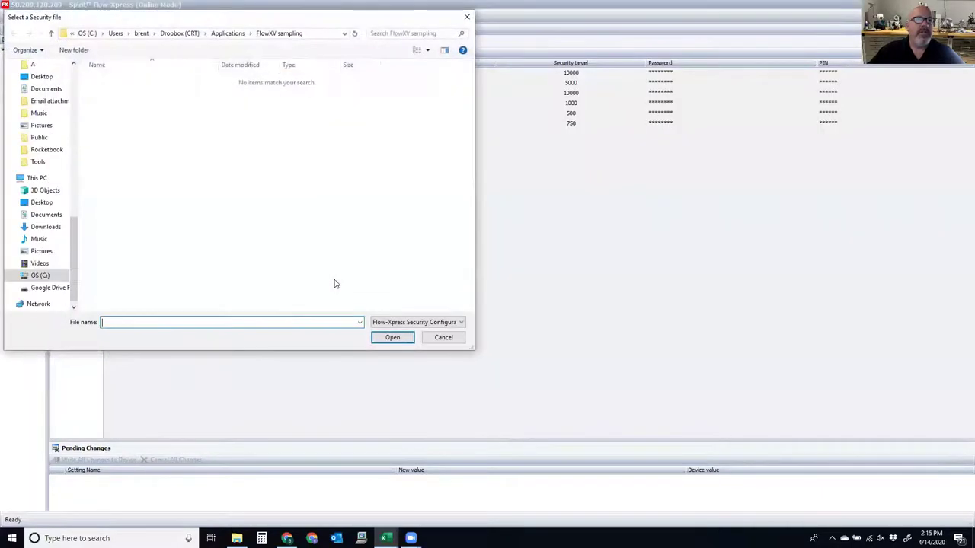
left_click(441, 338)
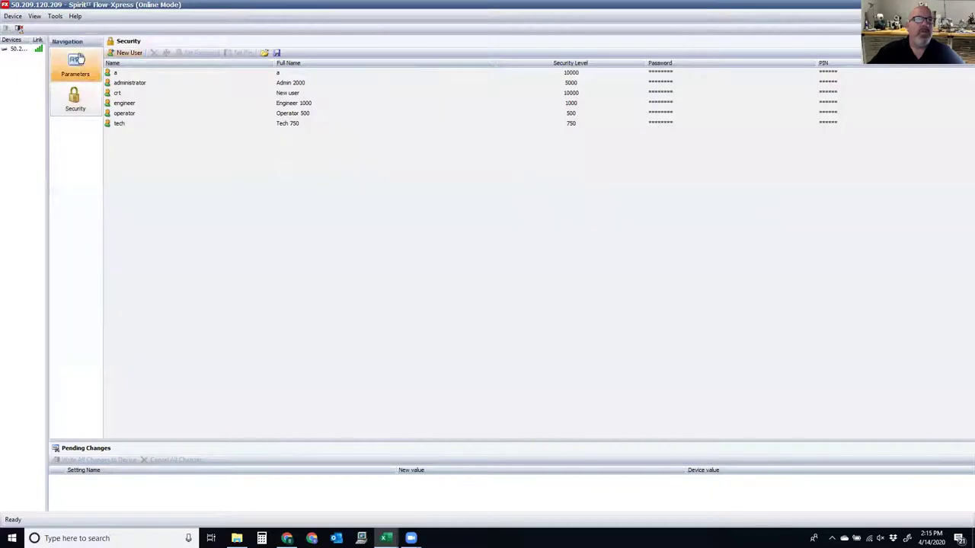
left_click(74, 65)
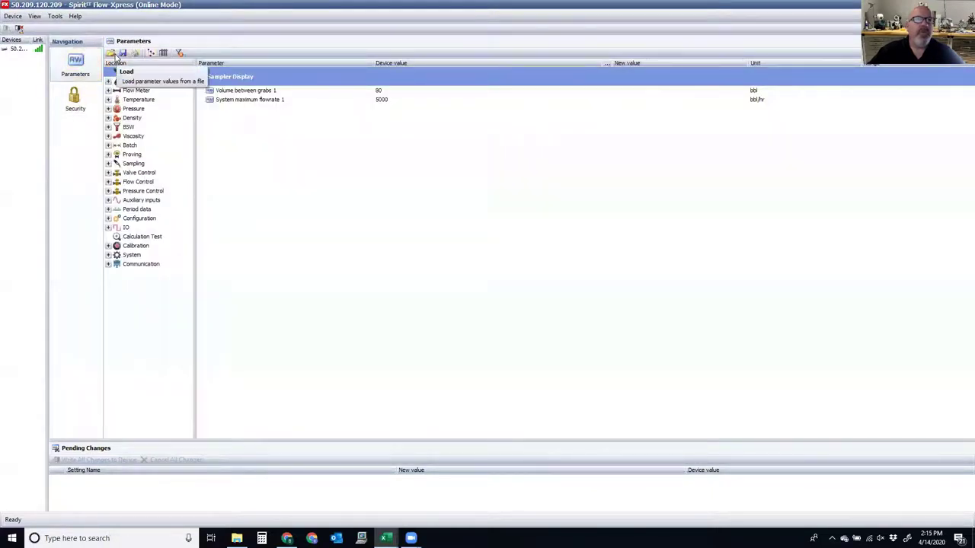
Load Eastex_Blocker_2.2.0.16_params.xml from the Received folder onto the device parameters
left_click(111, 56)
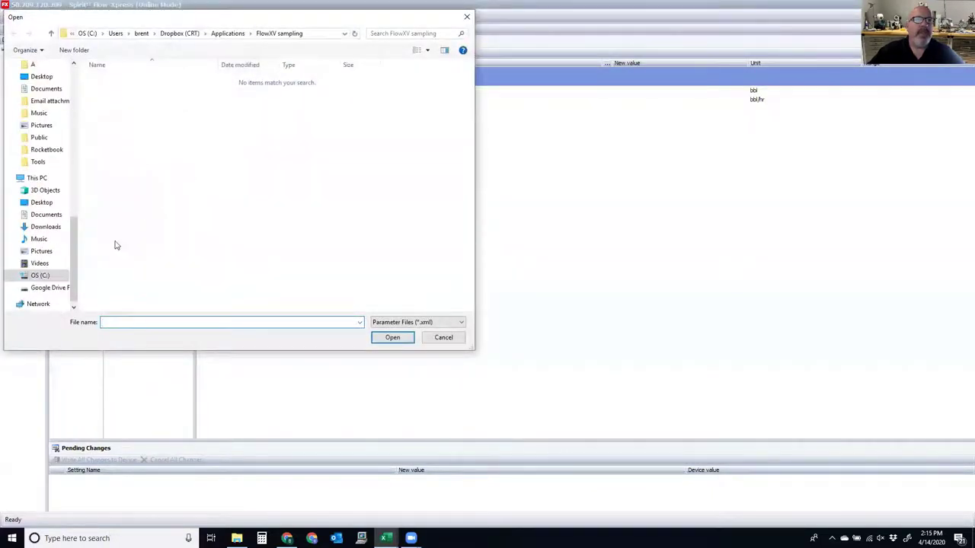
left_click_drag(72, 287, 69, 134)
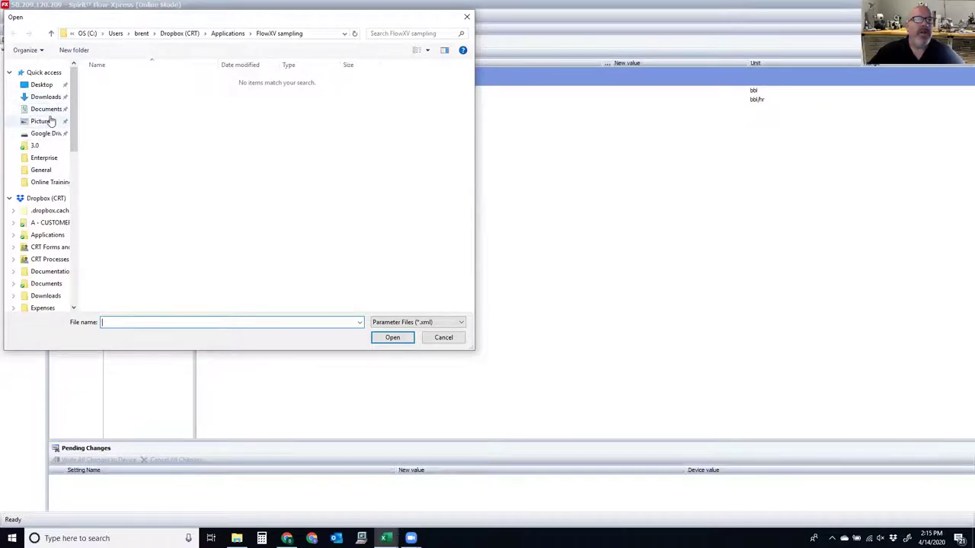
left_click(51, 109)
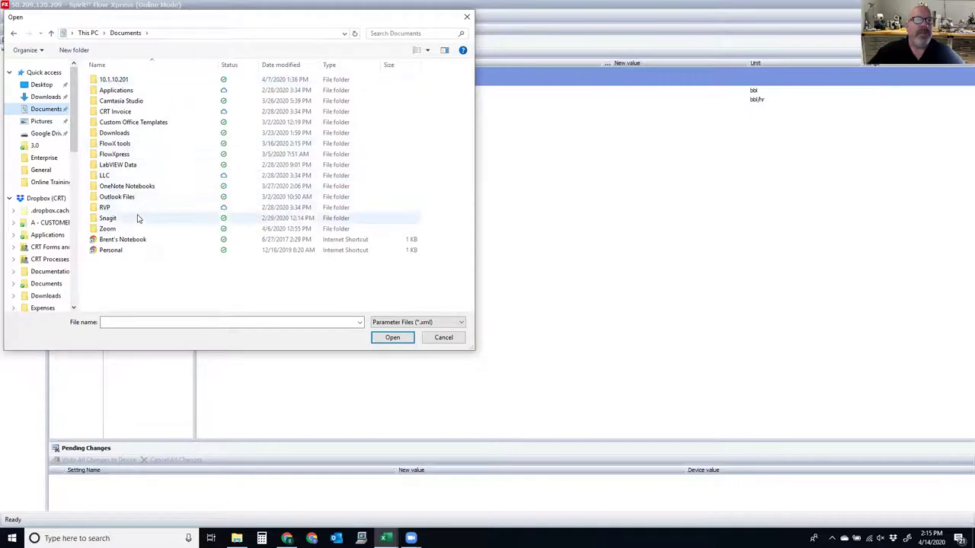
double_click(122, 154)
left_click(119, 101)
double_click(119, 101)
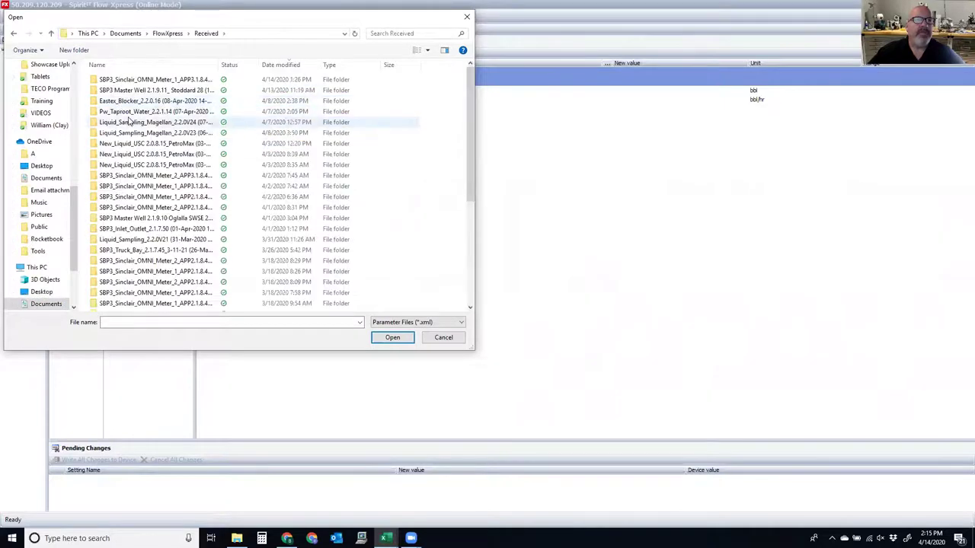
double_click(127, 99)
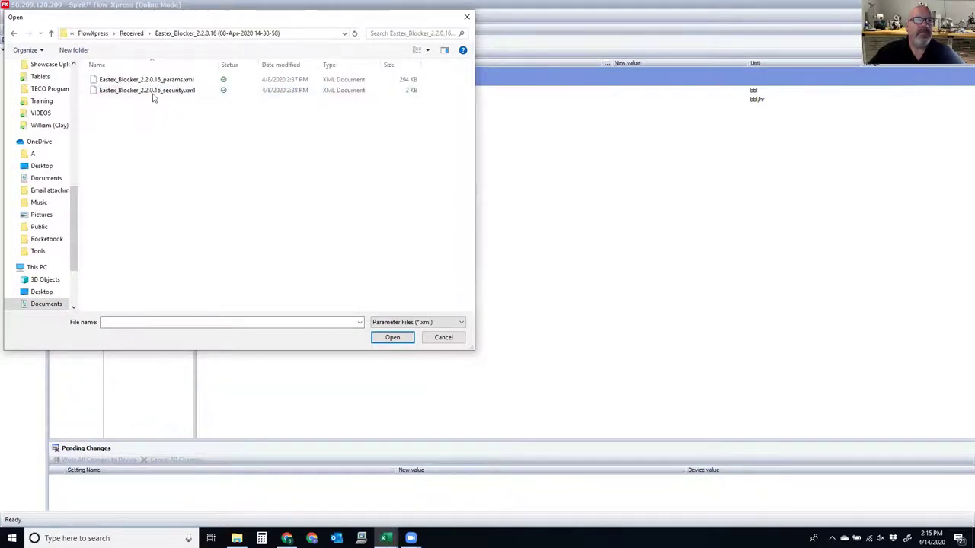
left_click(141, 79)
left_click(388, 338)
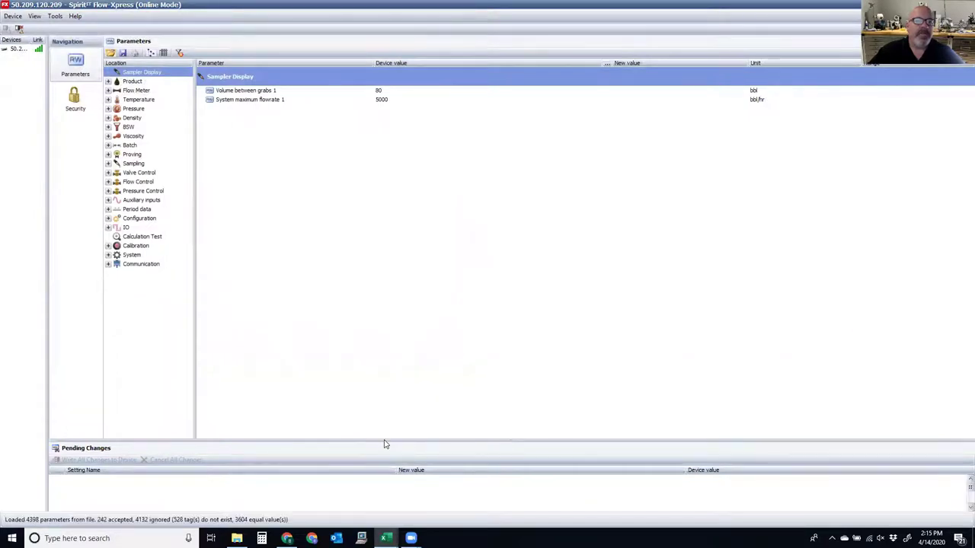
Enlarge and scroll through the pending changes list, then switch to the Security user list
left_click_drag(385, 442, 376, 285)
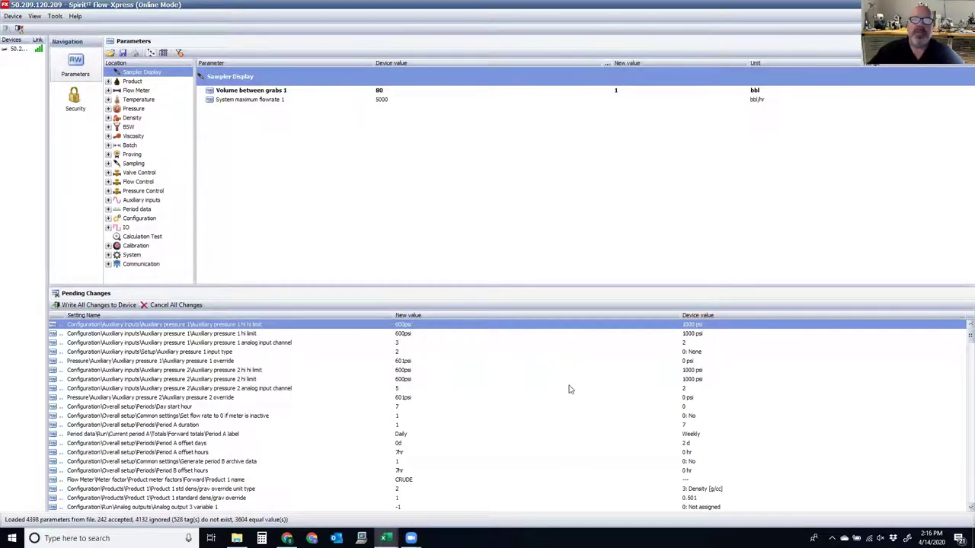
scroll(255, 465, "down", 5)
scroll(244, 458, "down", 6)
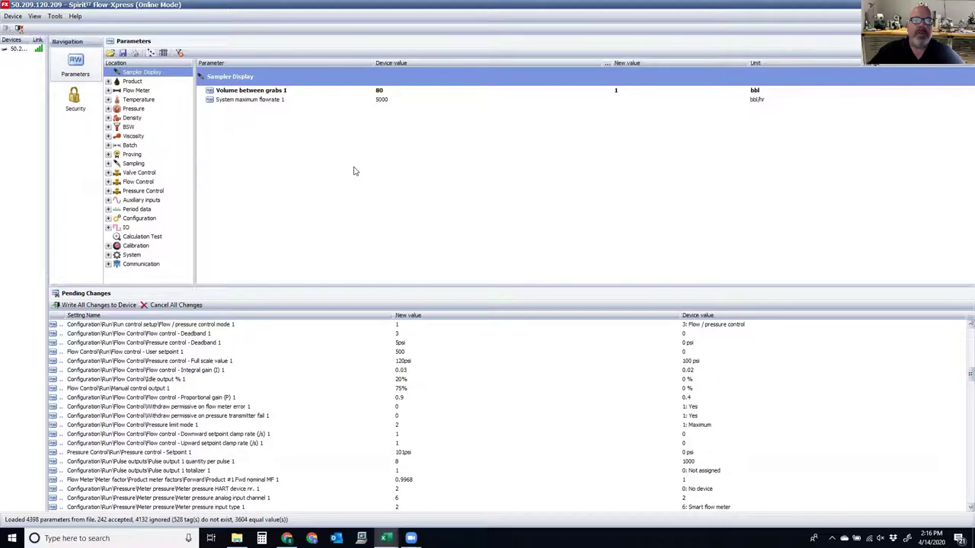
scroll(303, 332, "down", 4)
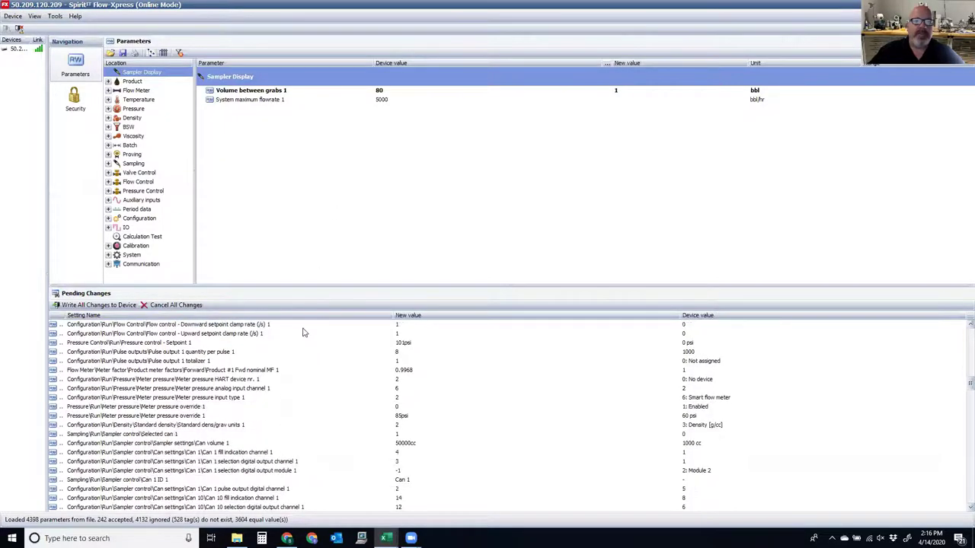
scroll(282, 373, "down", 6)
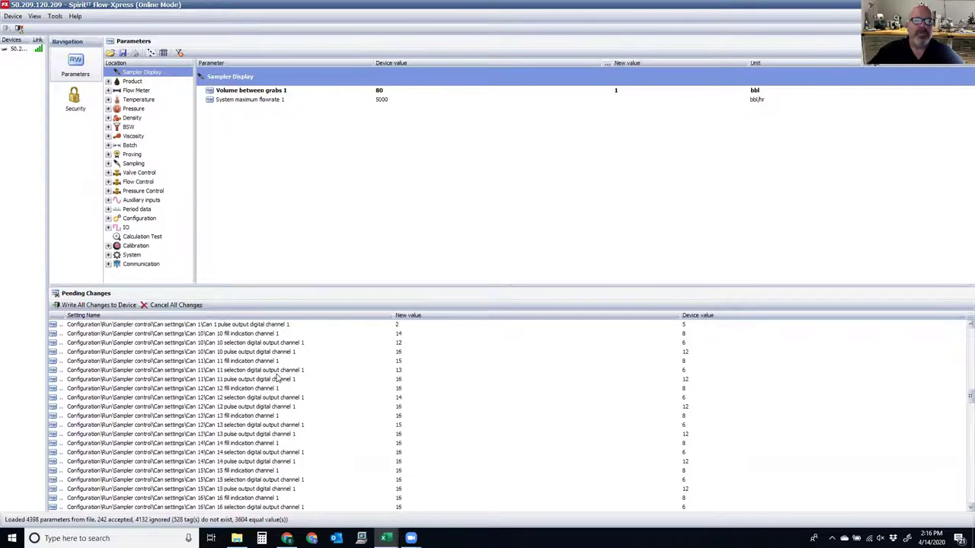
scroll(278, 378, "up", 1)
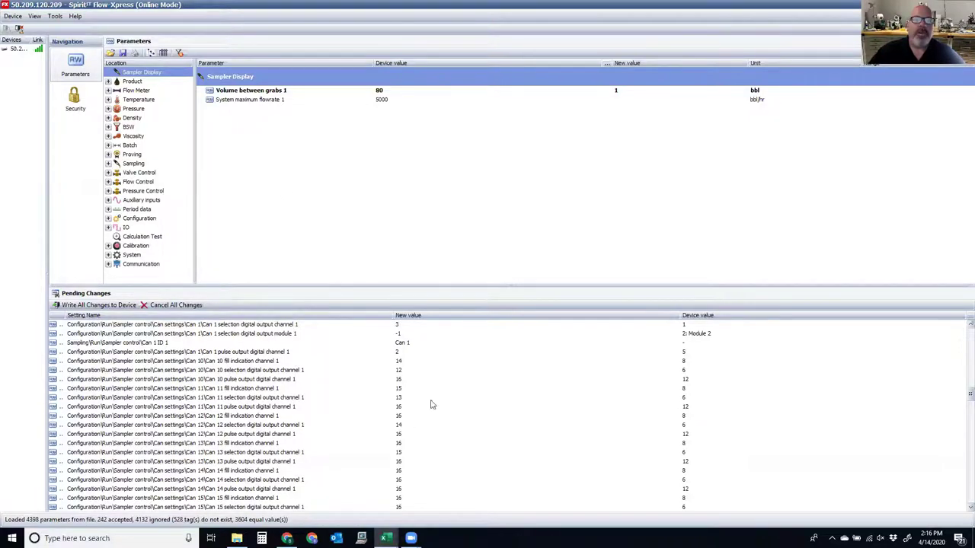
scroll(362, 409, "up", 4)
scroll(363, 410, "up", 1)
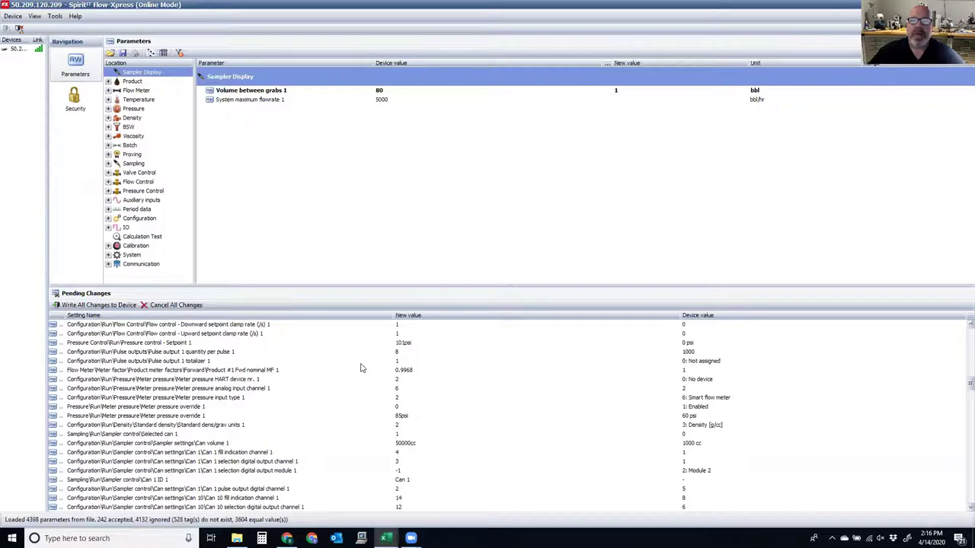
scroll(402, 399, "up", 4)
scroll(369, 416, "up", 6)
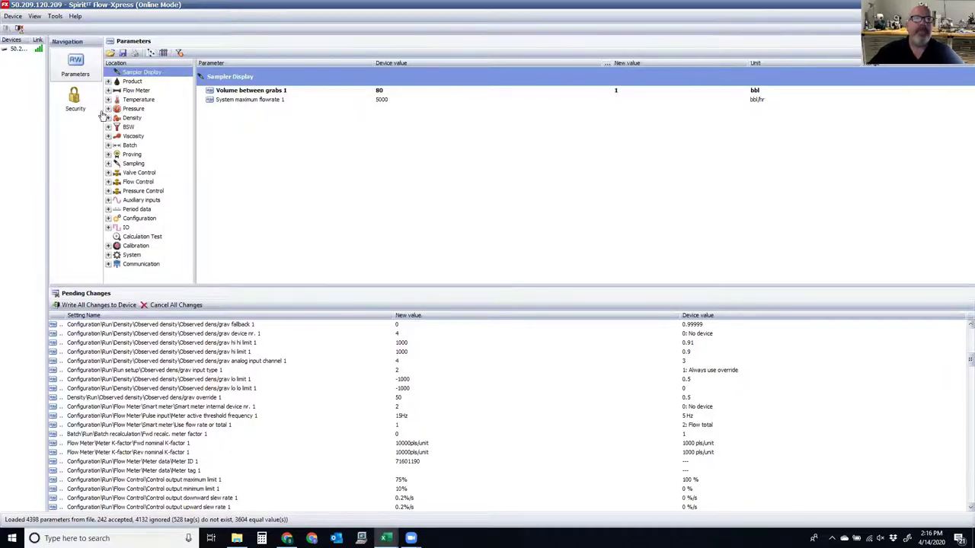
left_click(74, 99)
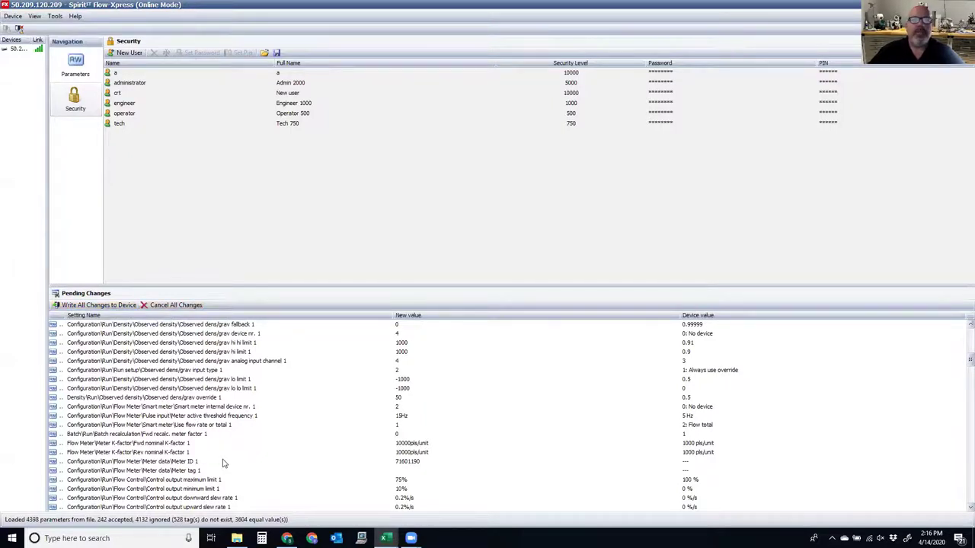
Disconnect, then select 50.209.120.209 and the other CRT favourite devices to connect
left_click(19, 29)
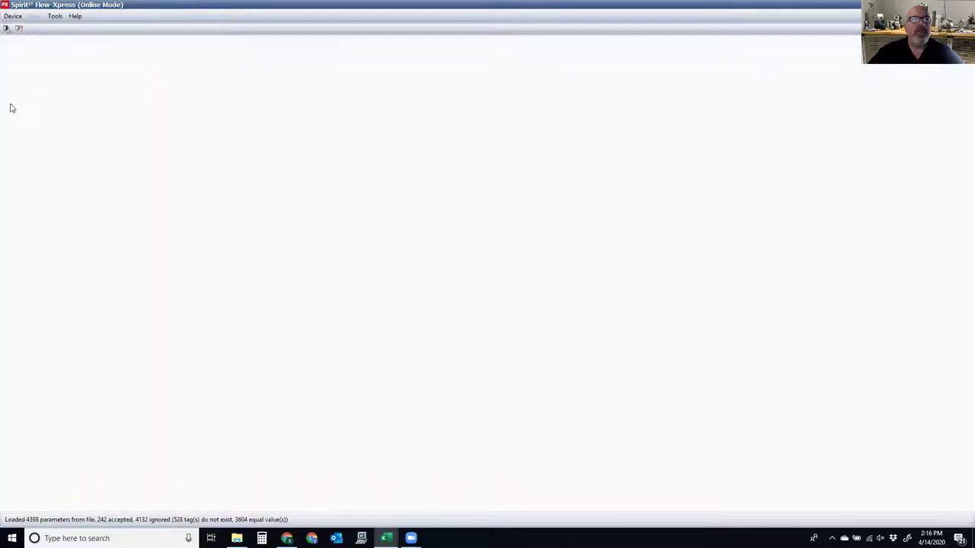
left_click(7, 29)
left_click(34, 52)
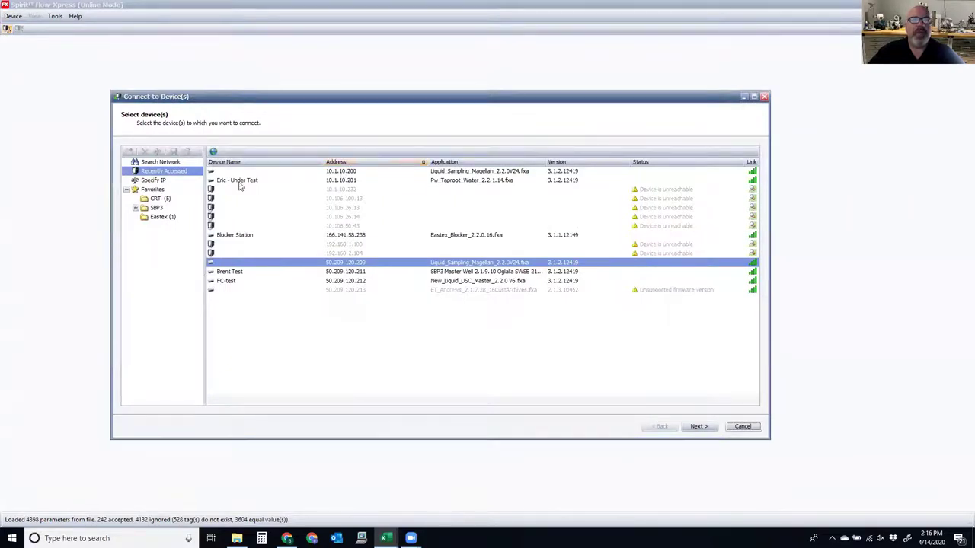
left_click(162, 198)
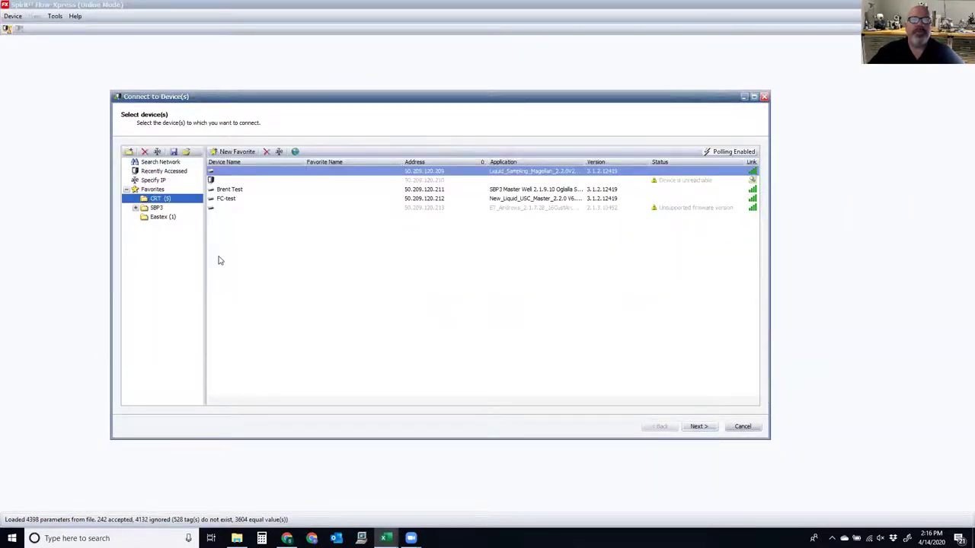
left_click(421, 195, "shift")
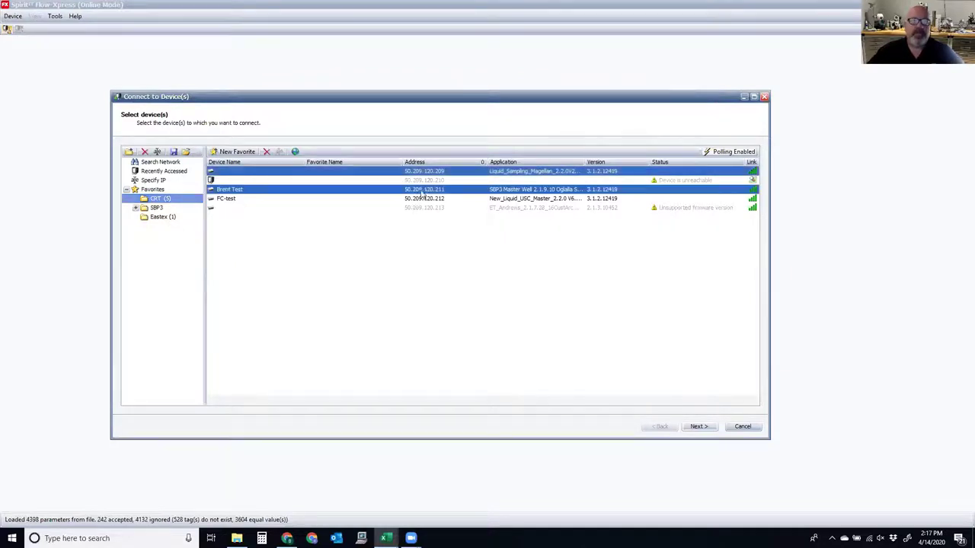
left_click(693, 427)
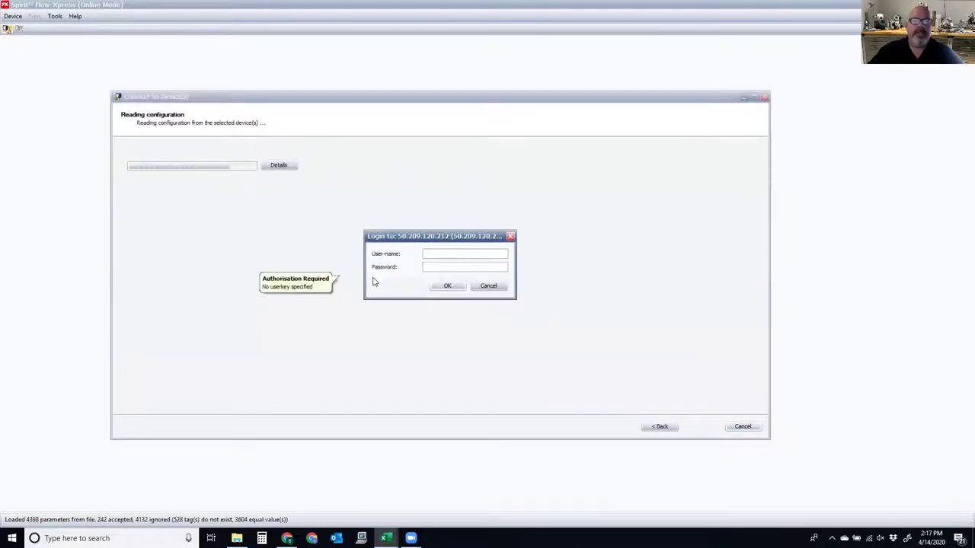
Log in to each device, re-entering the credentials after the login is denied
left_click(448, 287)
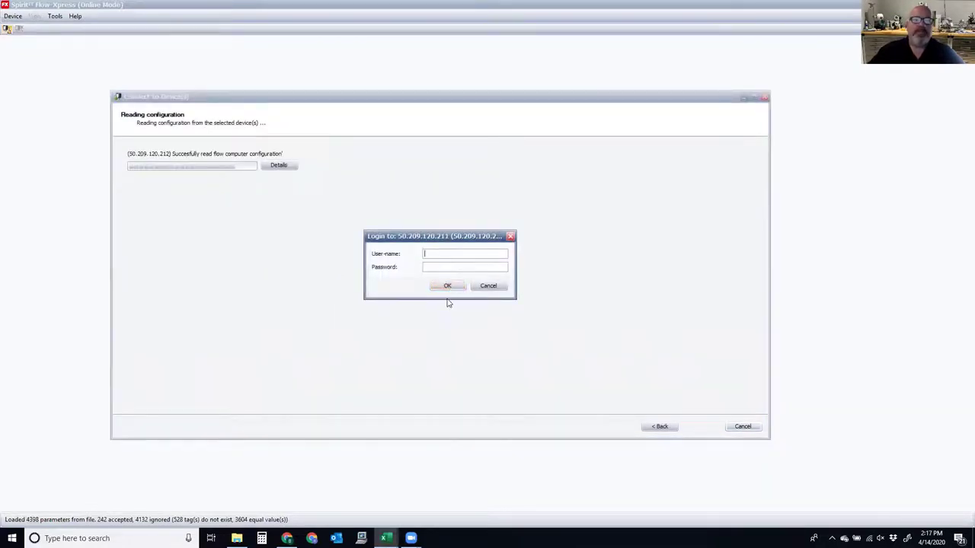
left_click(445, 286)
left_click(446, 286)
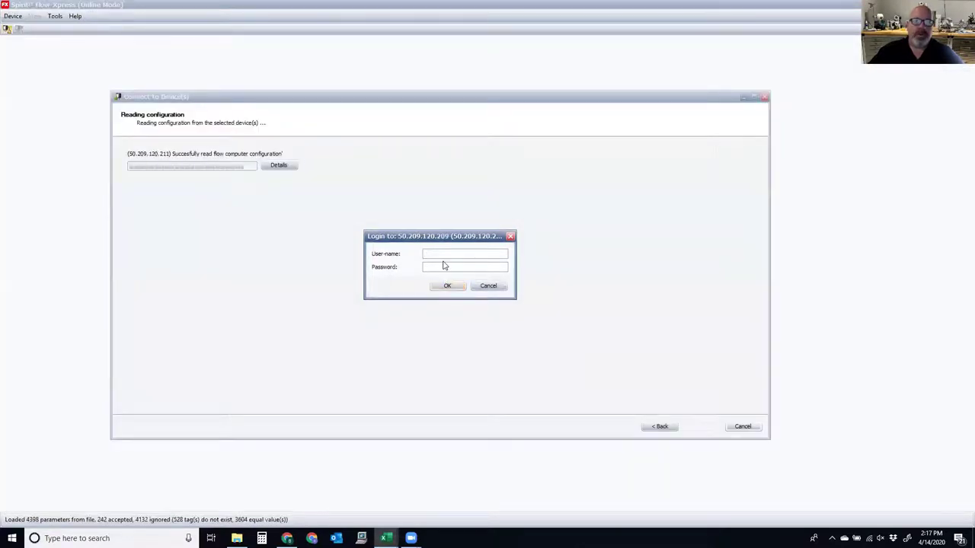
type("a")
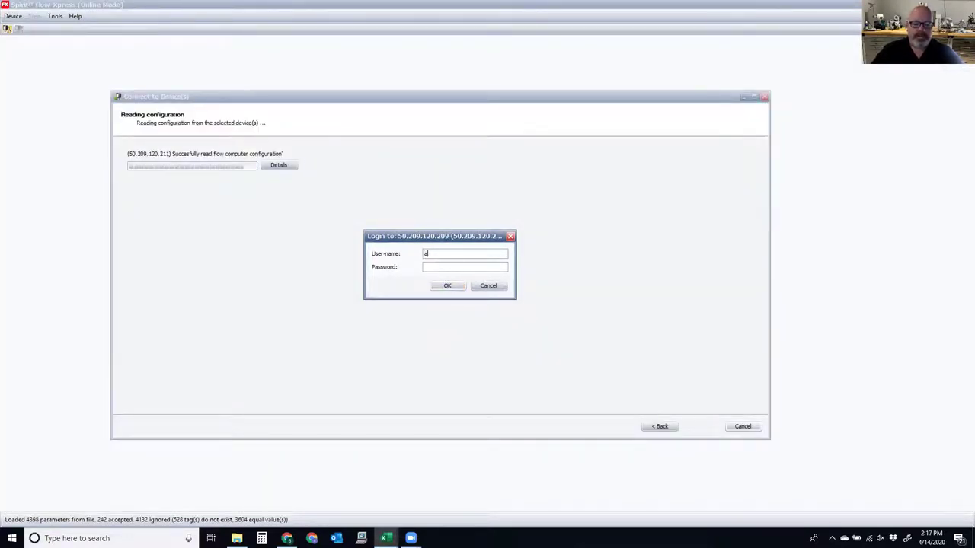
type("********")
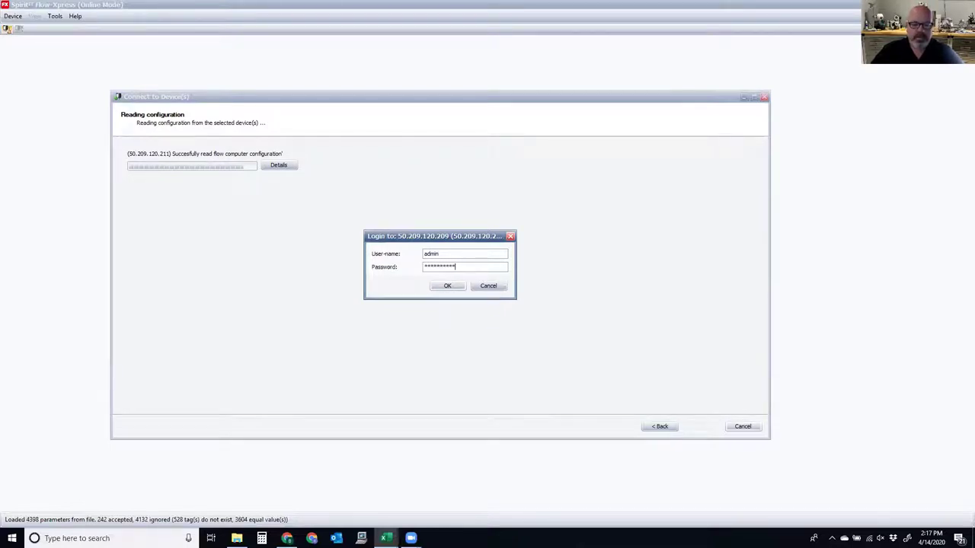
left_click(455, 288)
type("a")
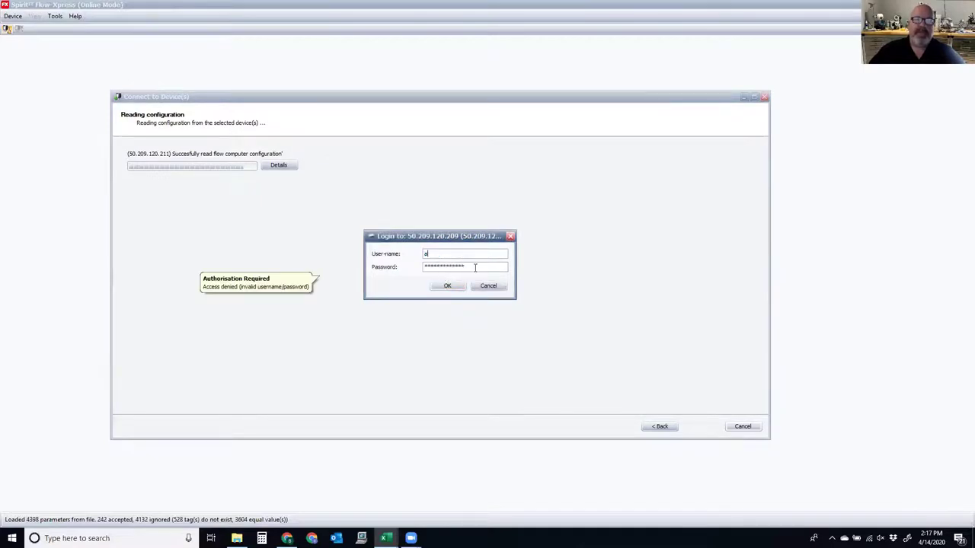
key("Tab")
key("BackSpace")
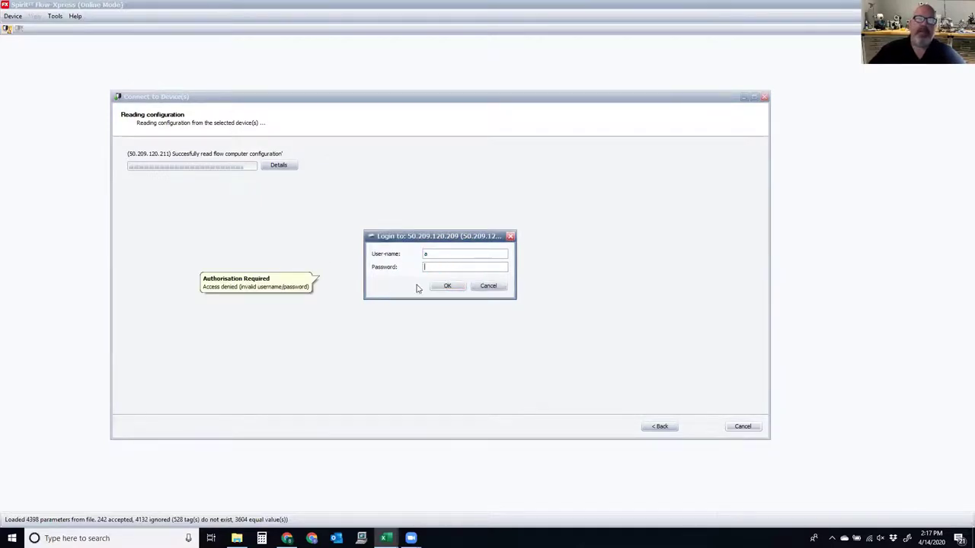
left_click(440, 288)
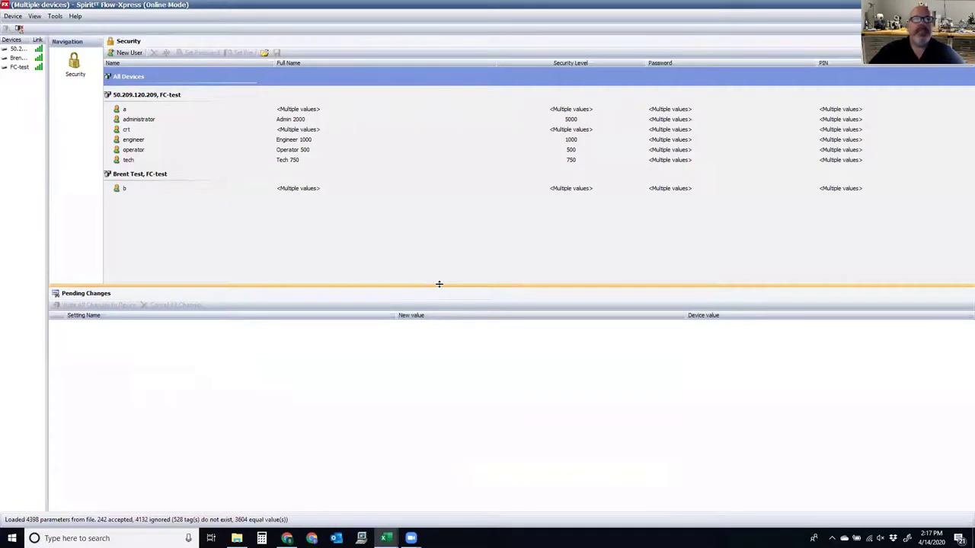
left_click(145, 95)
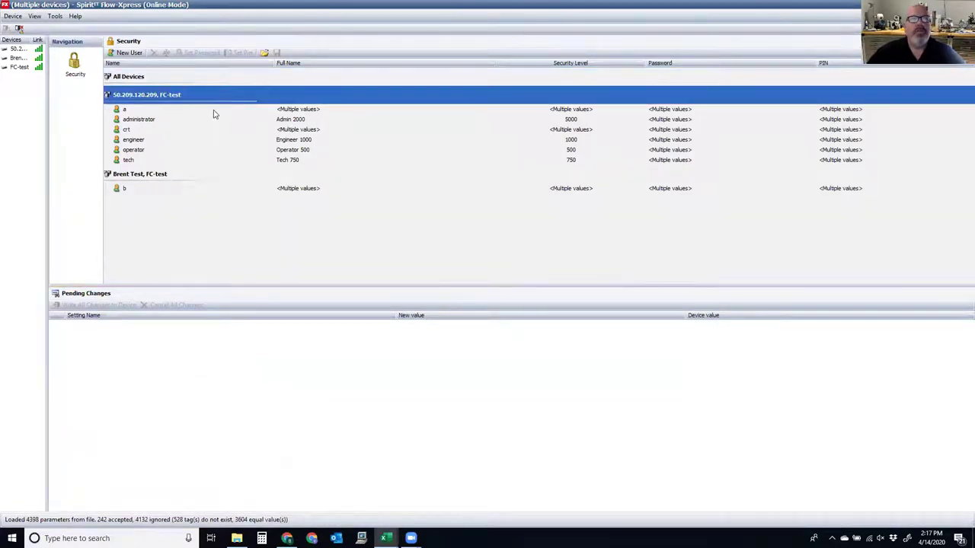
left_click(145, 111)
left_click(146, 120)
left_click(147, 130)
left_click(146, 140)
left_click(145, 150)
left_click(145, 161)
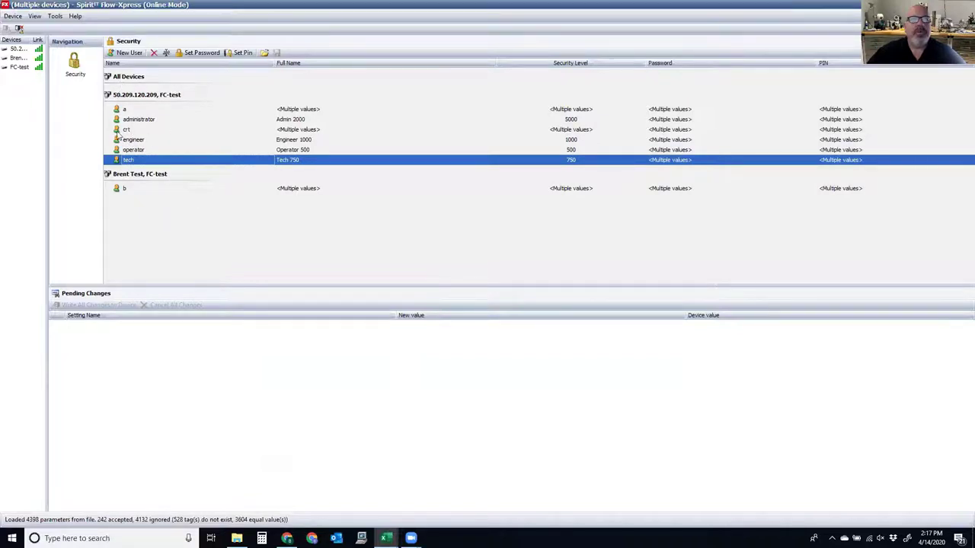
left_click(145, 175)
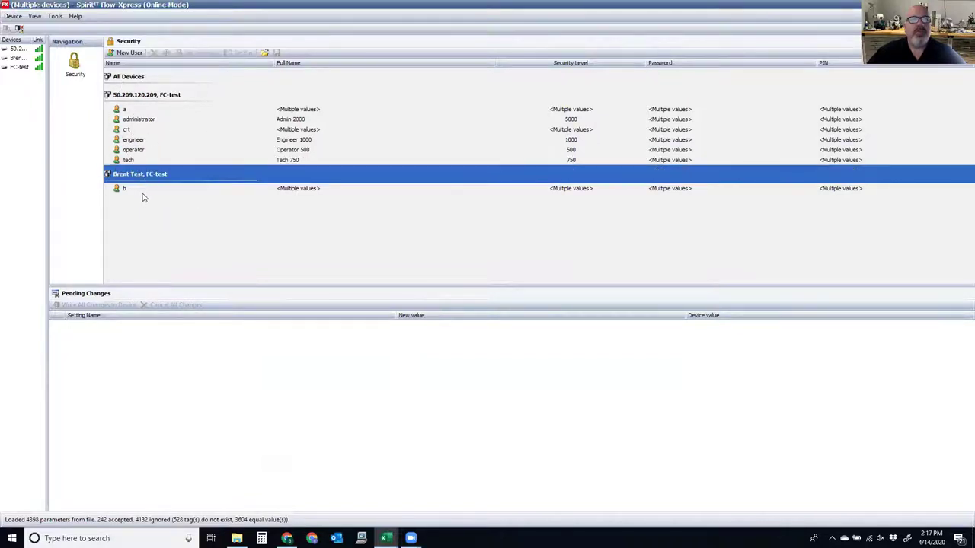
left_click(134, 190)
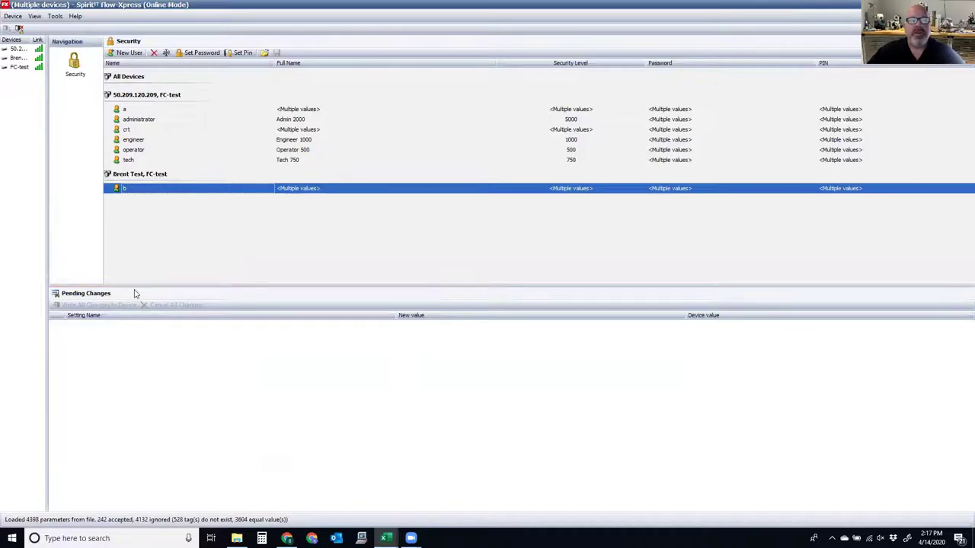
Add a new user on the second device with security level 5000
left_click(129, 53)
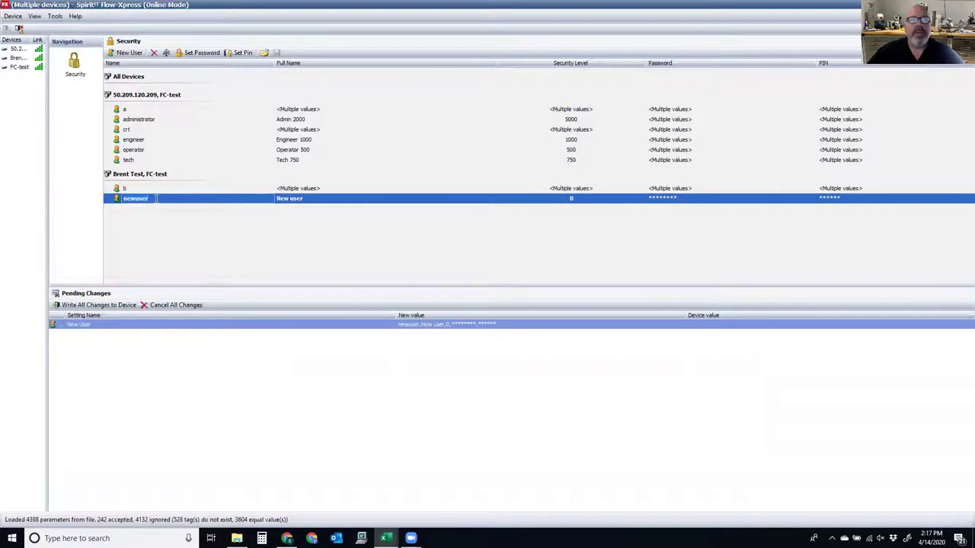
left_click(310, 201)
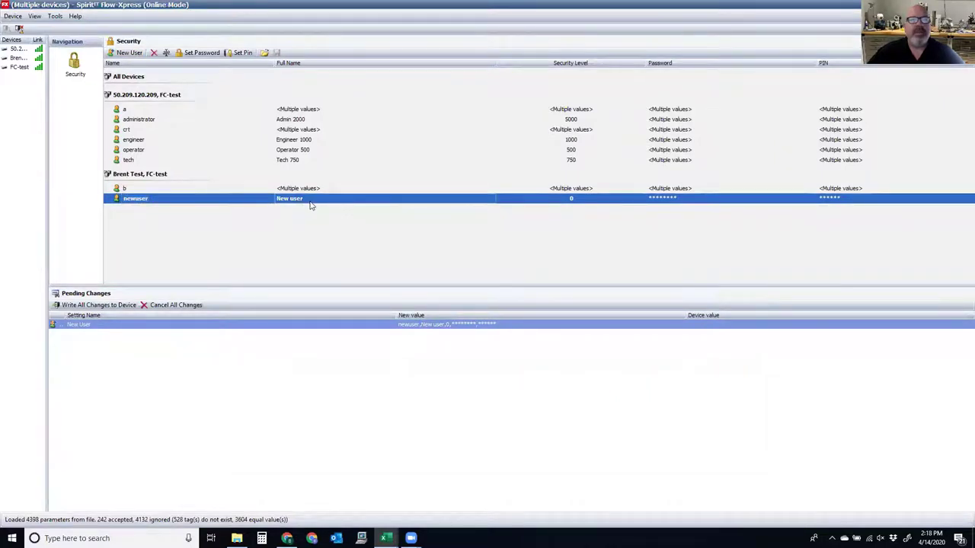
left_click(564, 198)
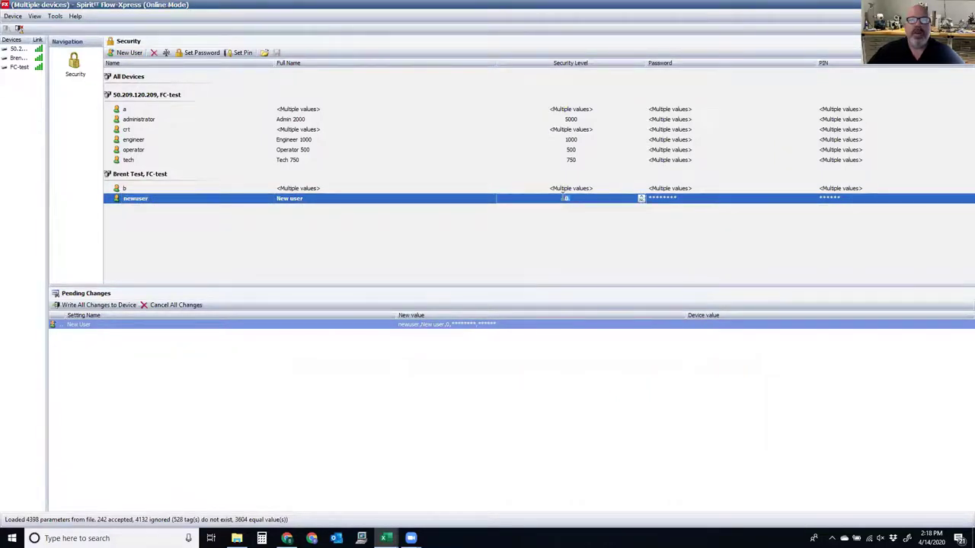
type("5,000")
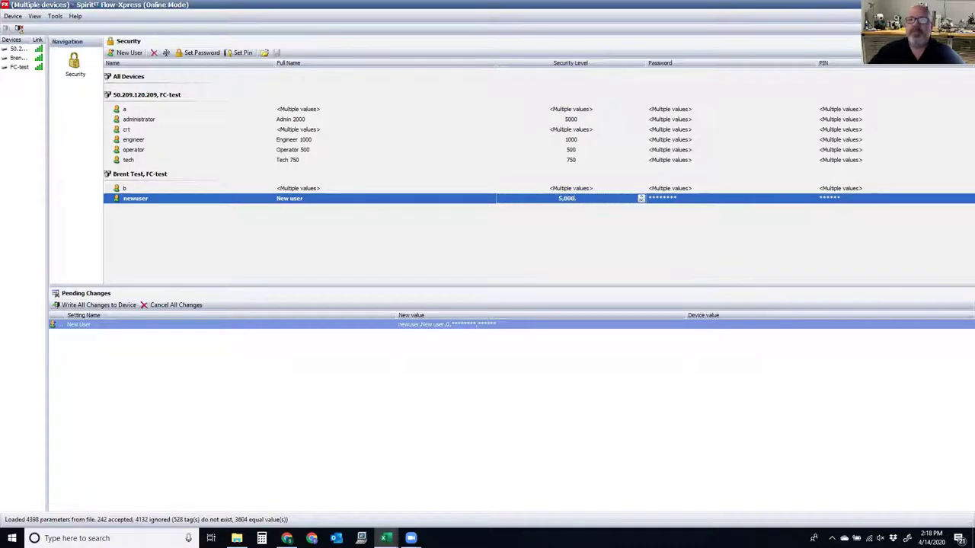
left_click(210, 55)
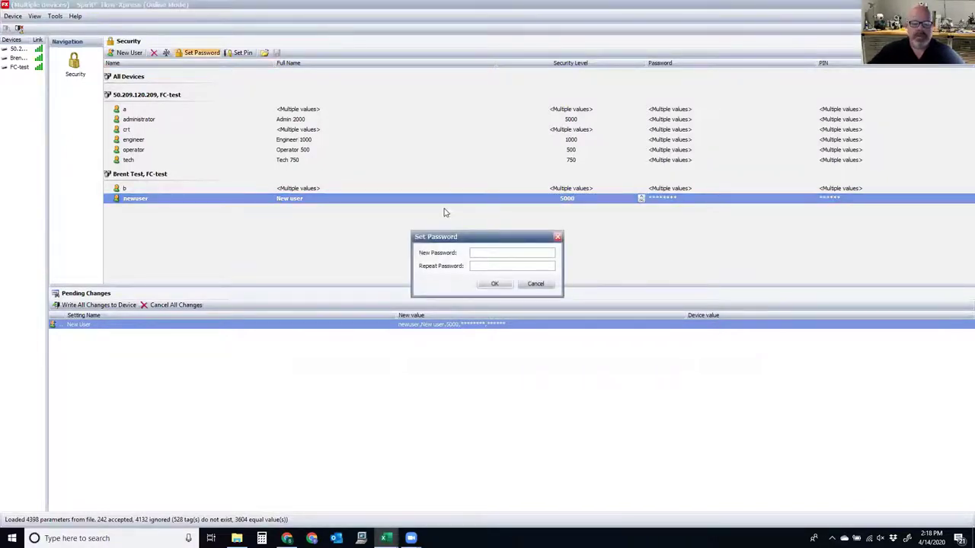
Enter and confirm the new user's password, then write all changes to the device
type("****")
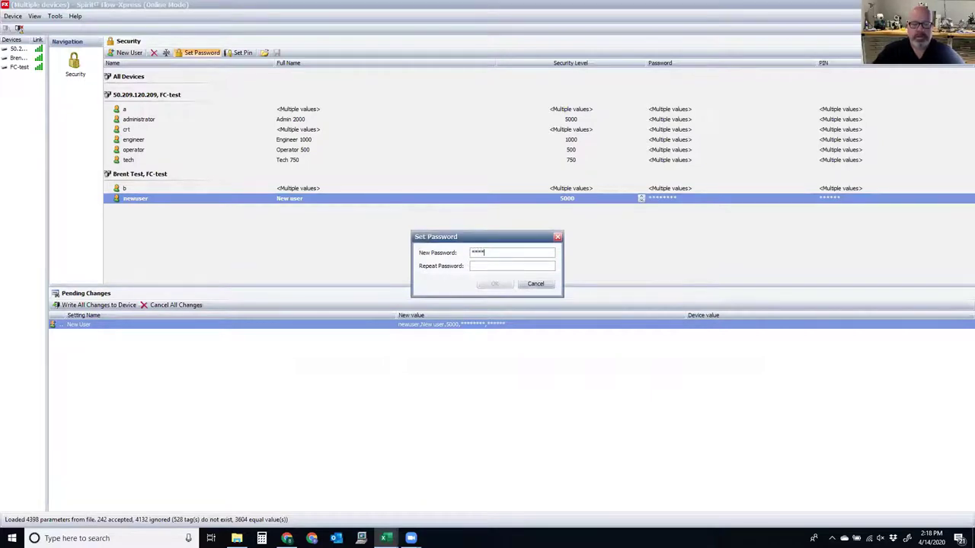
type("******")
left_click(498, 253)
type("**")
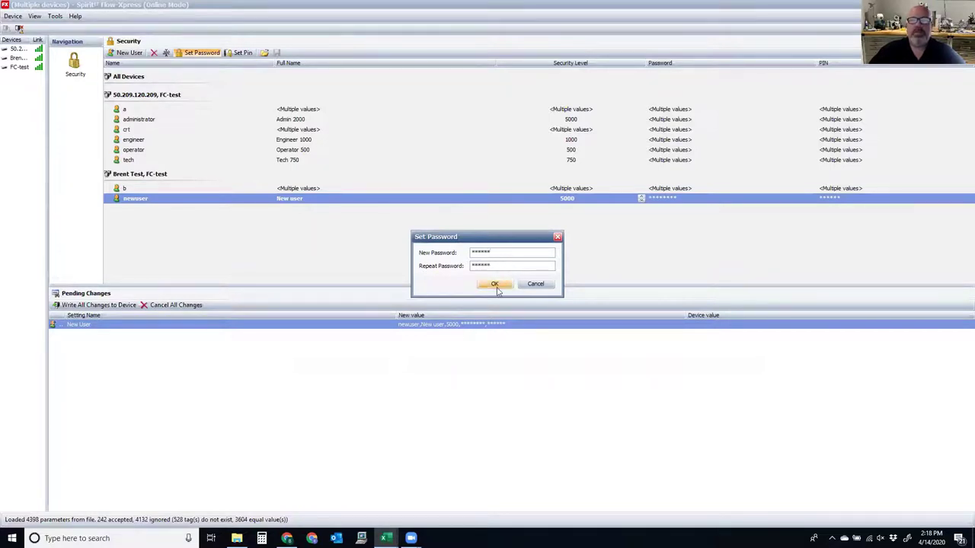
left_click(494, 284)
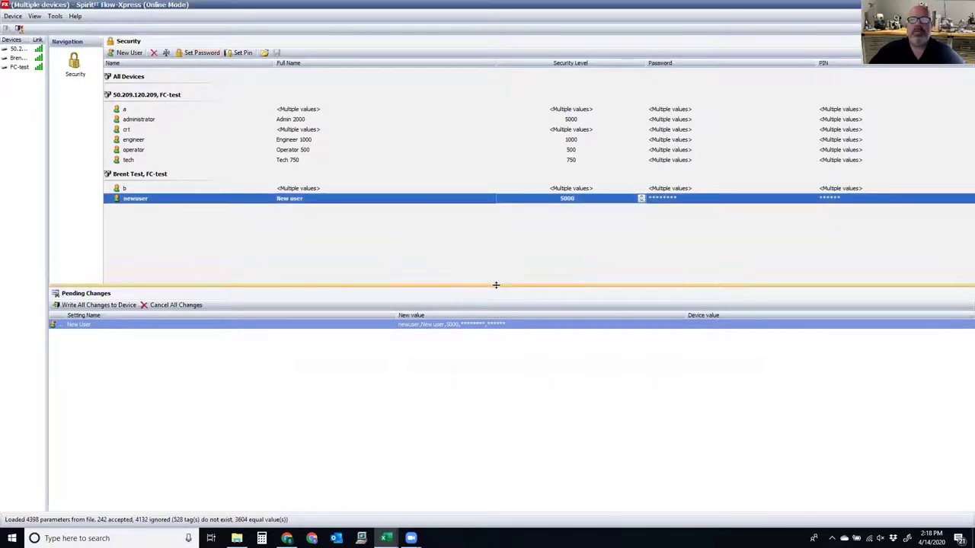
left_click(98, 305)
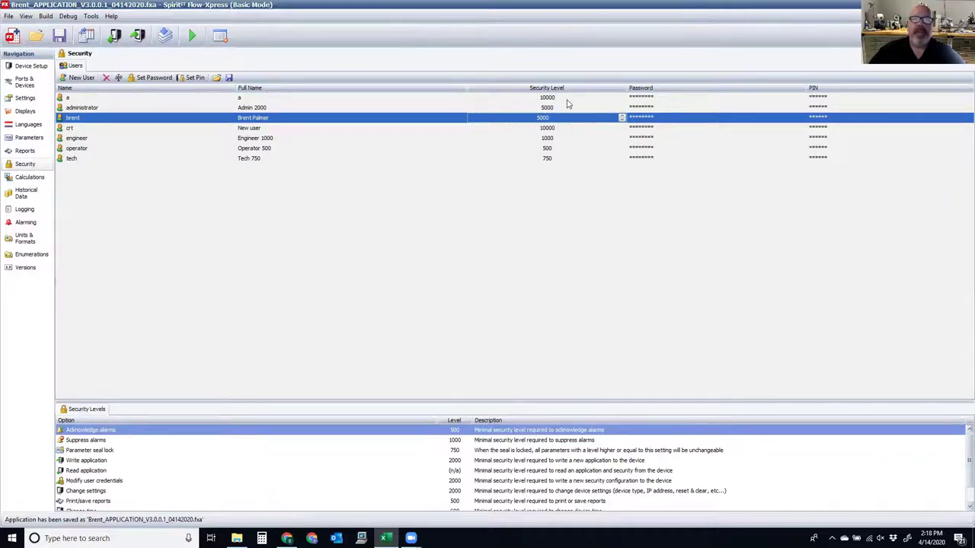
Search Windows for 'flow' and launch a new Flow-Xpress instance from the best match
key("super")
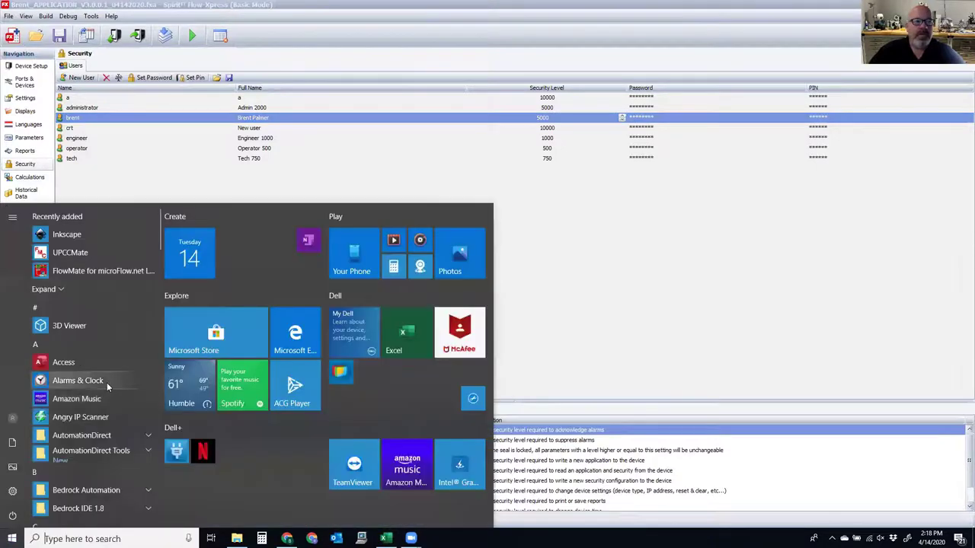
type("fo")
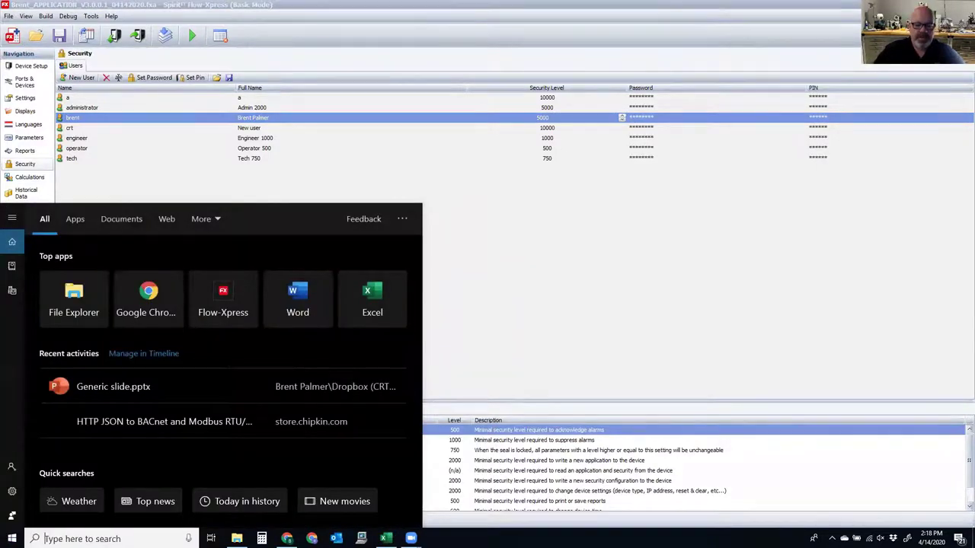
type("w")
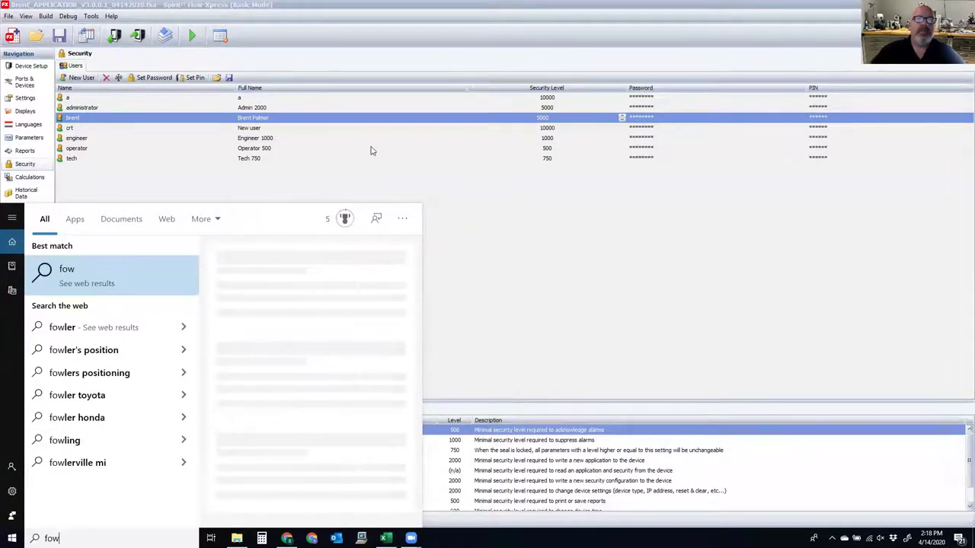
left_click(331, 150)
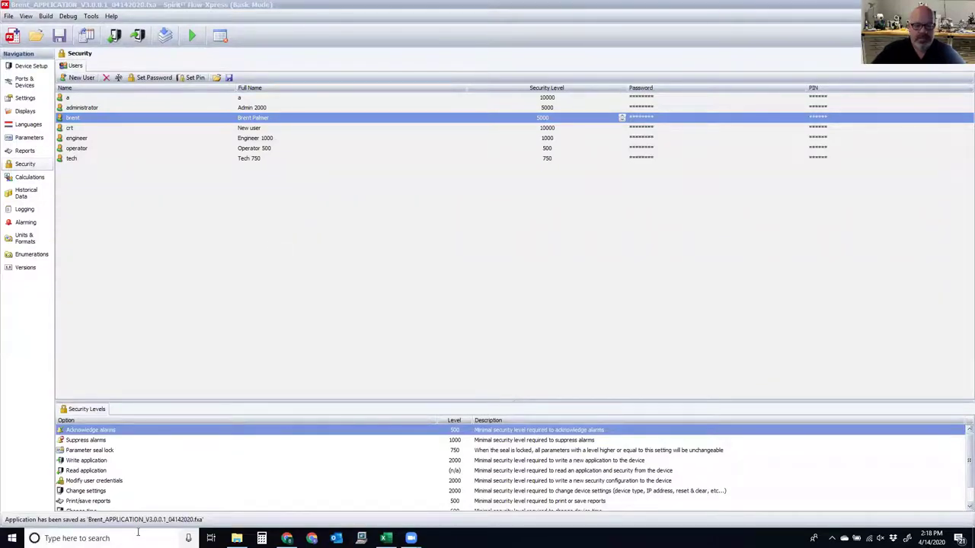
left_click(138, 532)
type("flow")
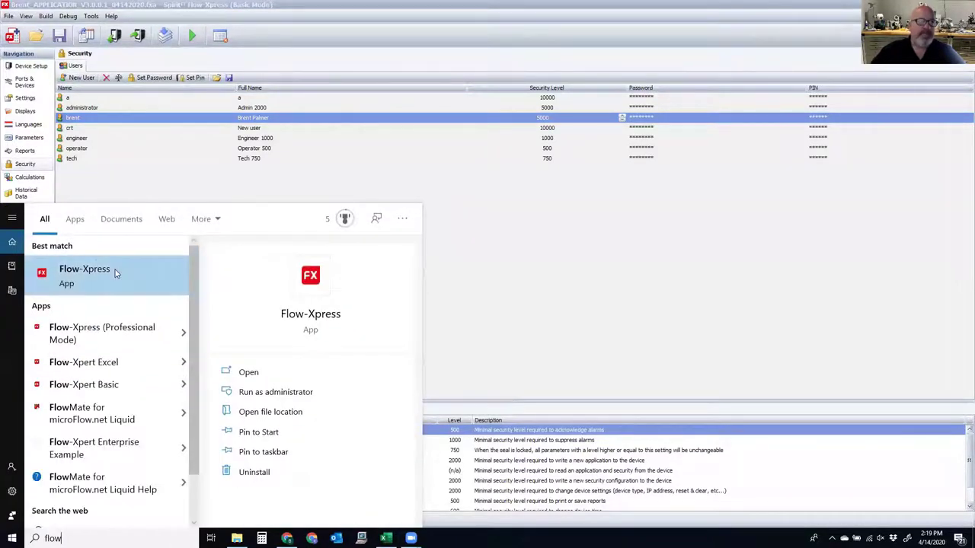
left_click(115, 270)
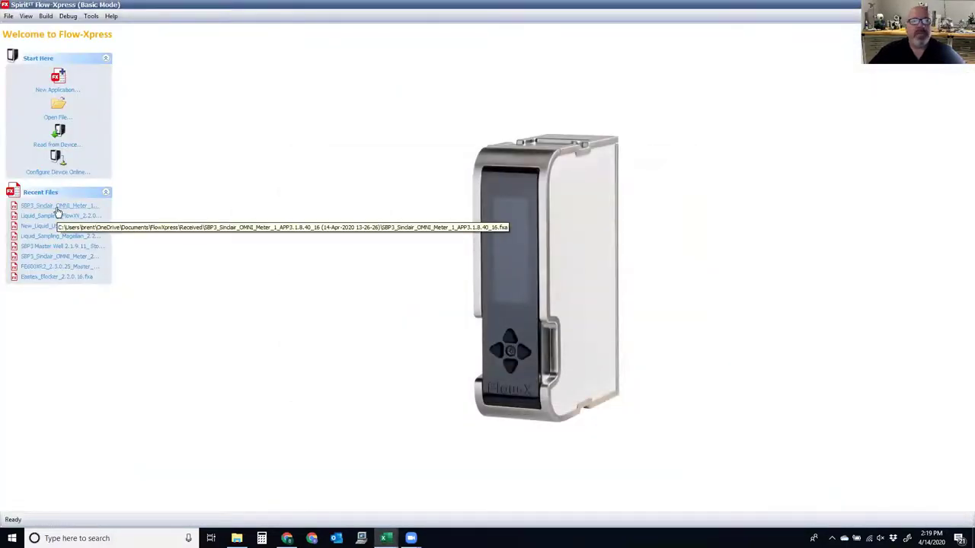
Open Liquid_Sampling_FlowXV_2.2.0V24.fxa and decline switching to Professional mode, staying in Basic Mode
left_click(60, 111)
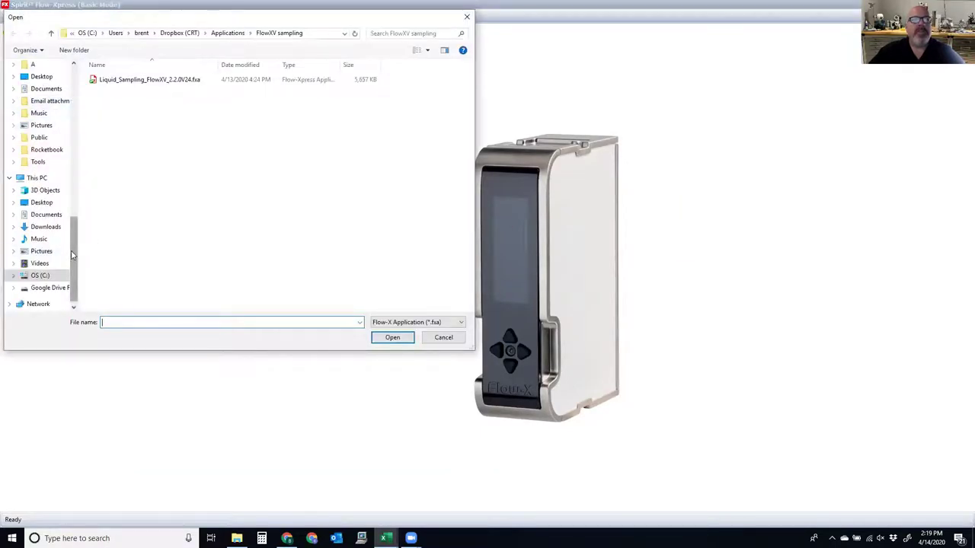
left_click(96, 84)
left_click(387, 335)
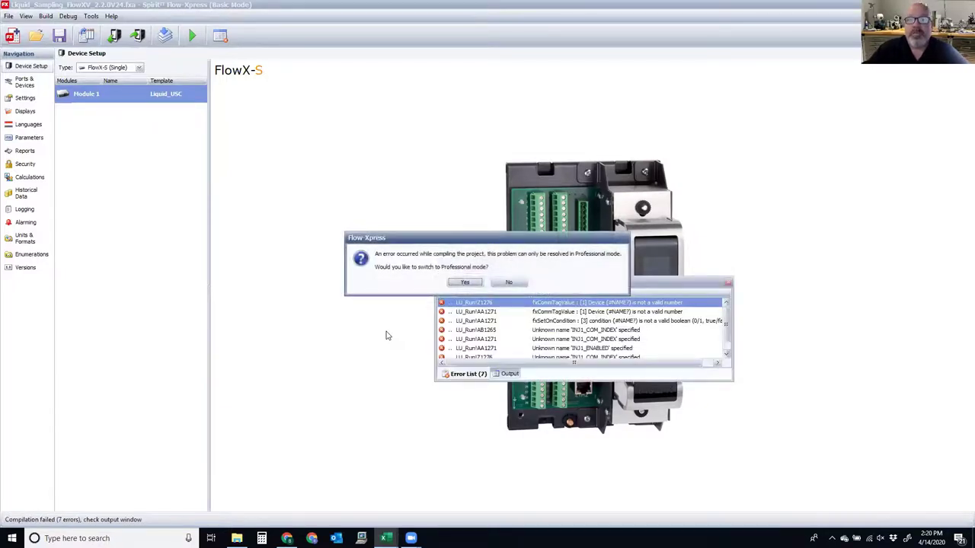
left_click(726, 281)
left_click(509, 283)
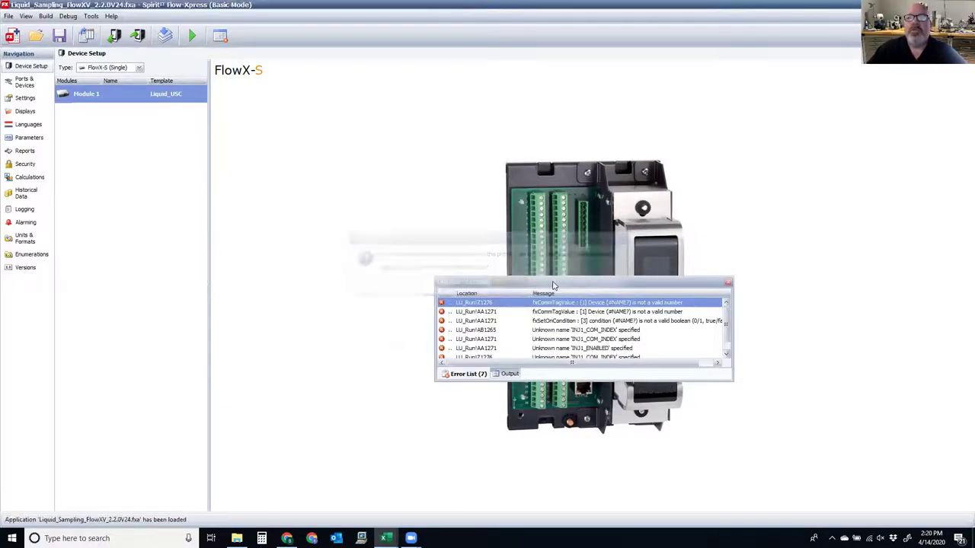
Close the compile error list and select the engineer user under Security > Users
left_click(728, 284)
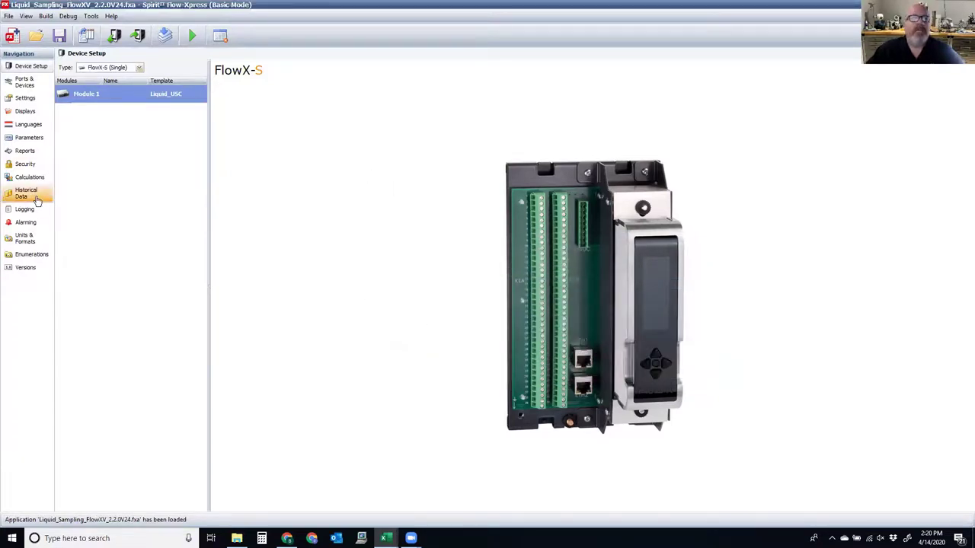
left_click(27, 165)
left_click(99, 128)
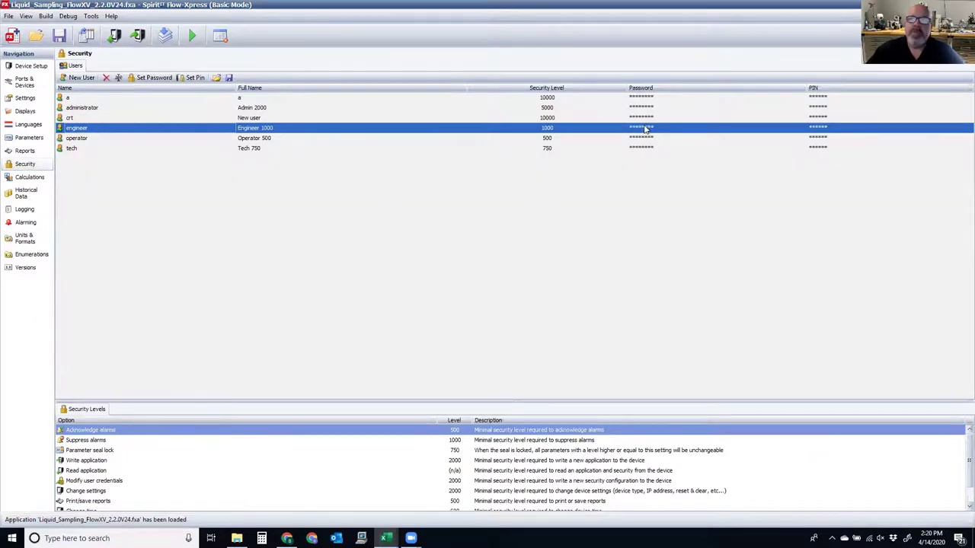
left_click(827, 132)
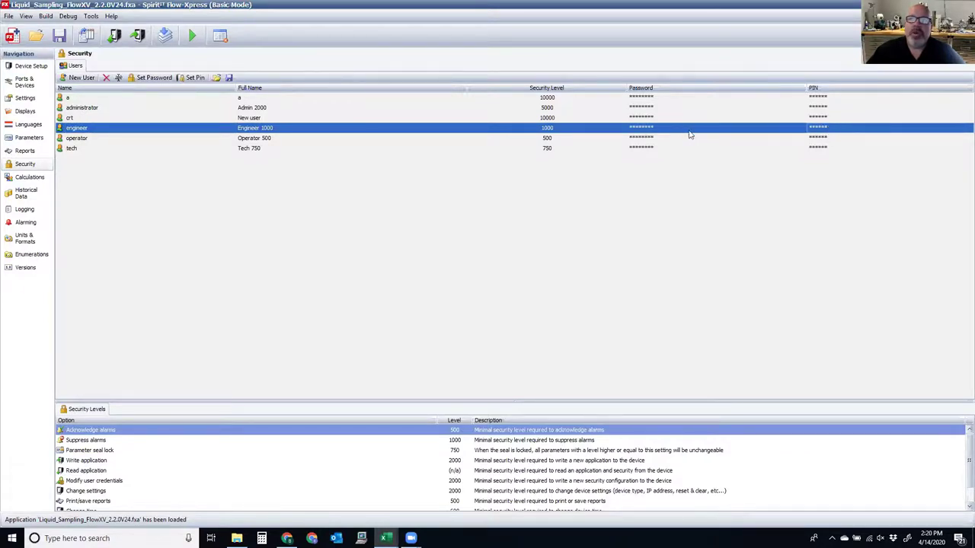
Check the tech and 'a' users' security levels, then switch to the Flow-X web interface in Chrome
left_click(548, 150)
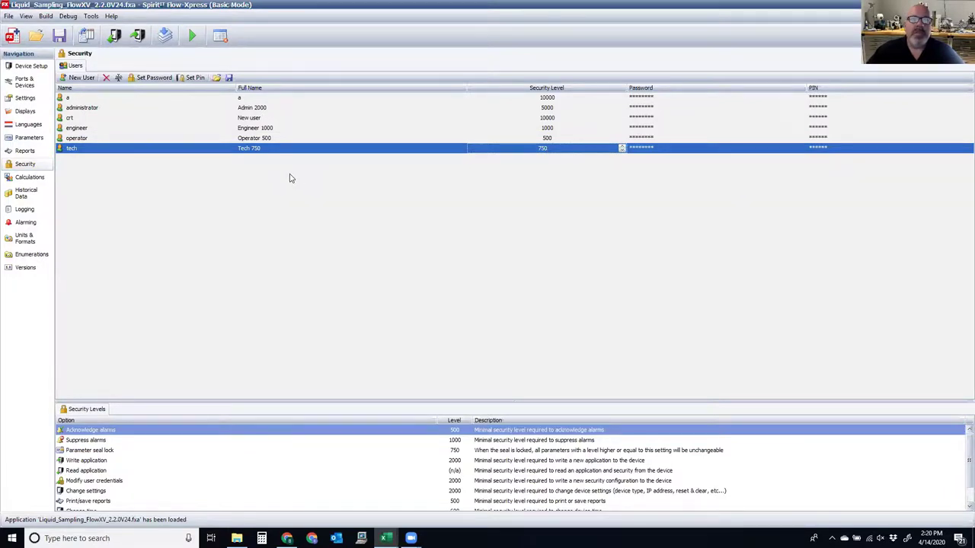
left_click(647, 98)
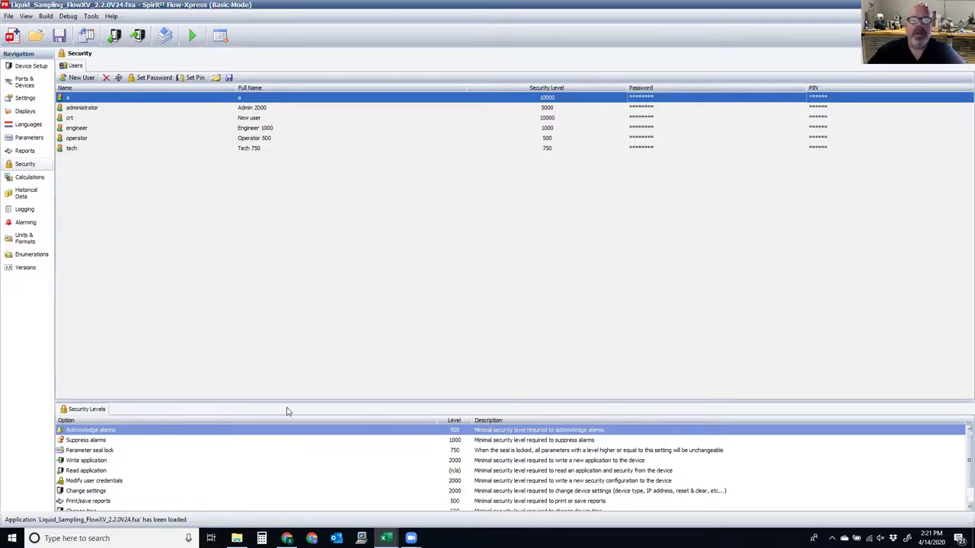
left_click(287, 539)
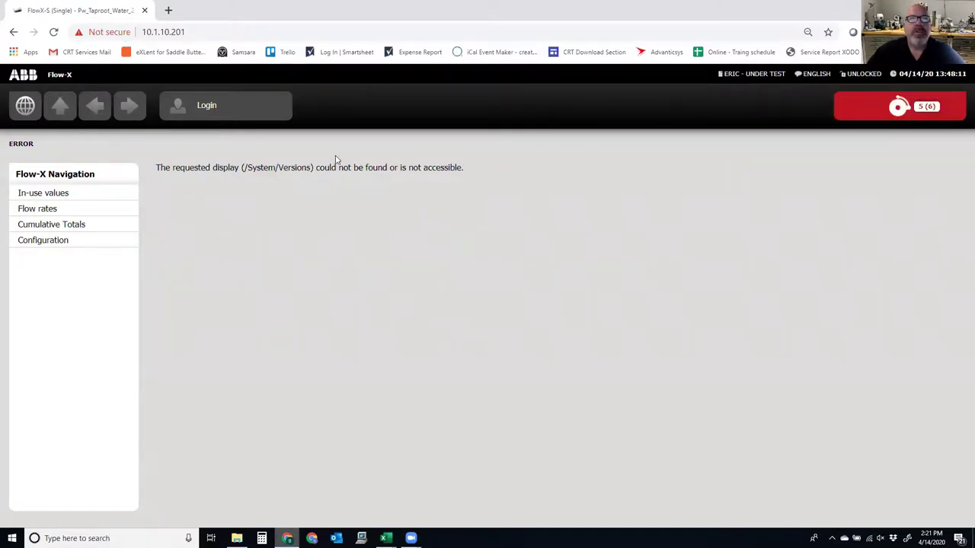
Load the 10.1.10.201/snapshots query to display the raw snapshot JSON
left_click(214, 31)
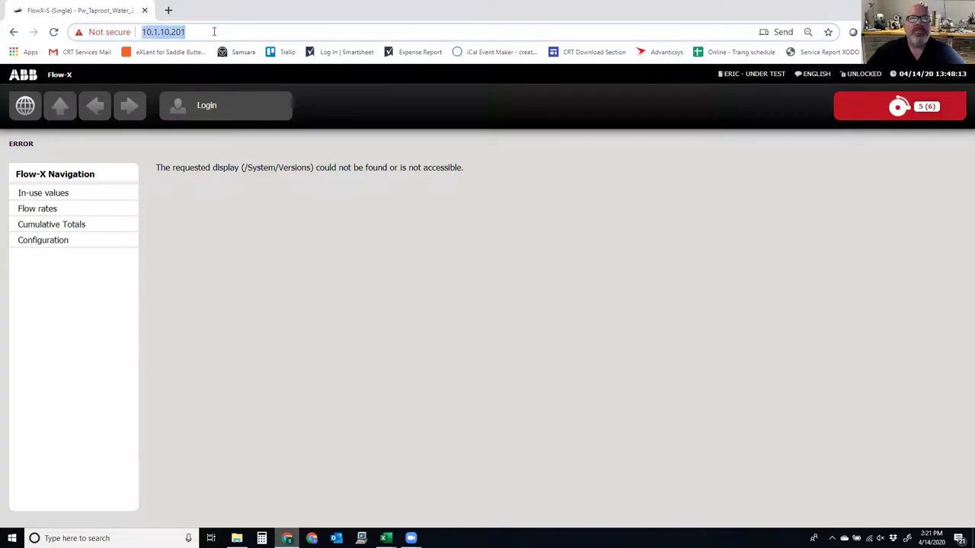
left_click(214, 31)
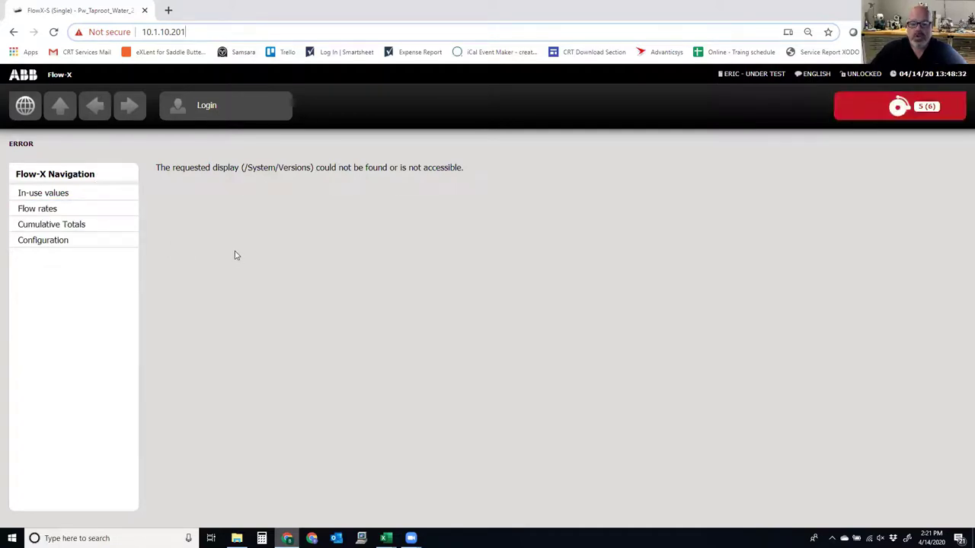
type("/")
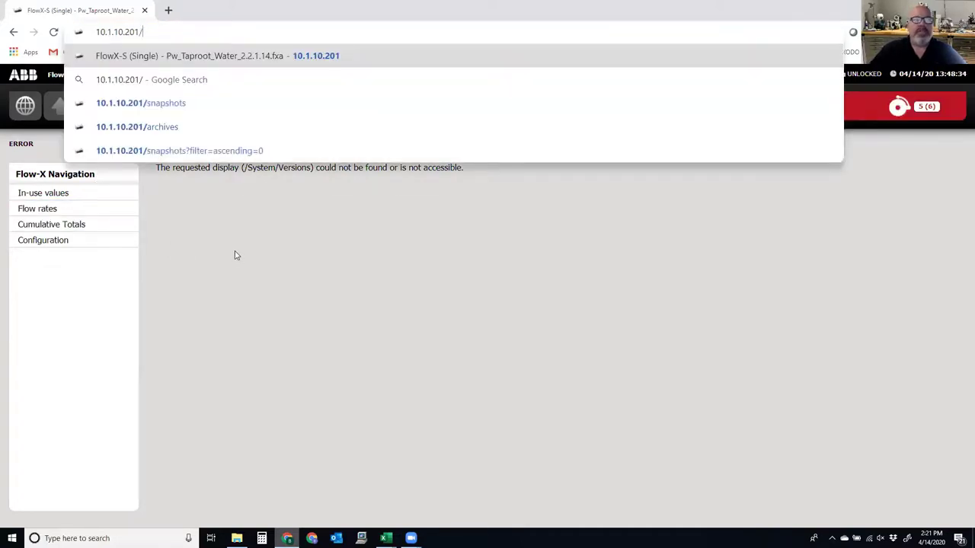
left_click(194, 106)
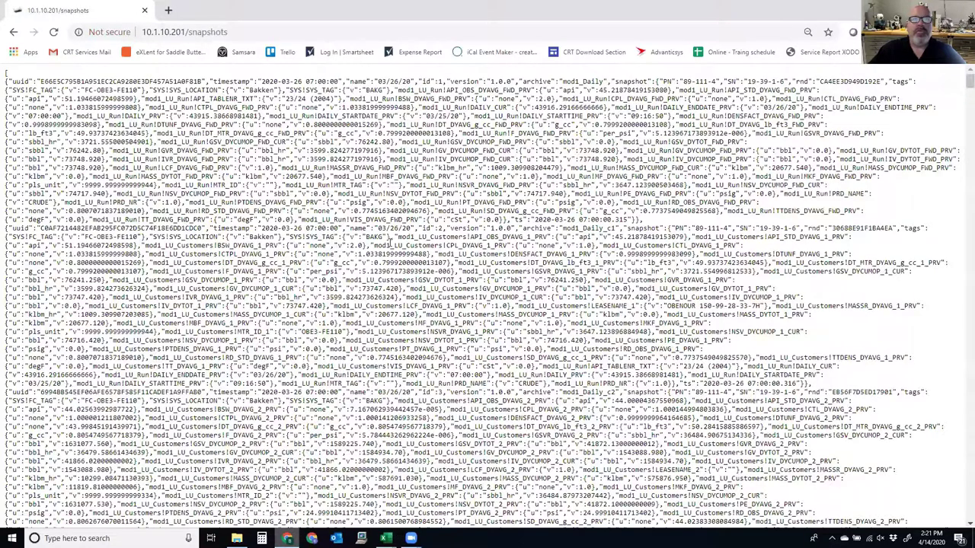
Highlight the uuid, mod1_Daily archive name, location Bakken and date 03/26/20 in the JSON
left_click_drag(6, 73, 205, 76)
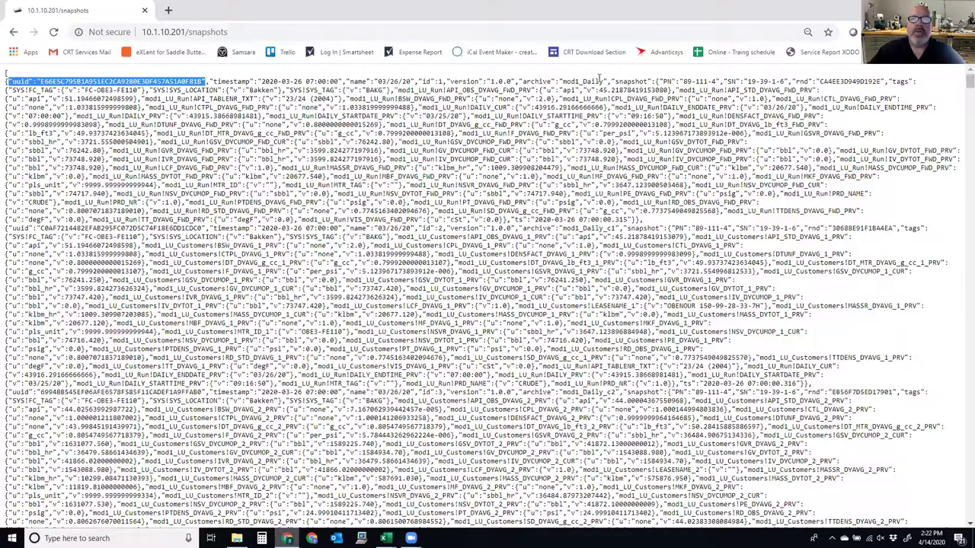
left_click_drag(605, 79, 563, 83)
left_click(689, 79)
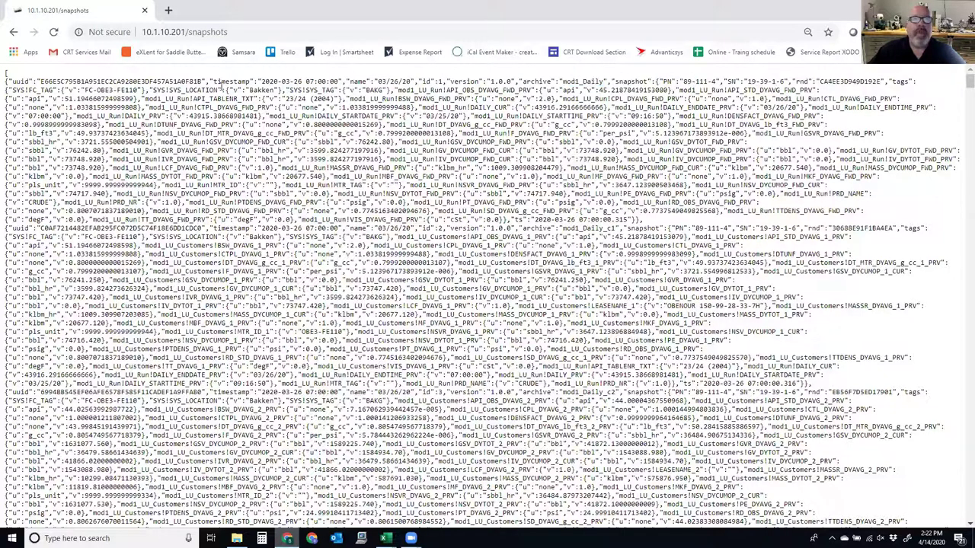
double_click(254, 89)
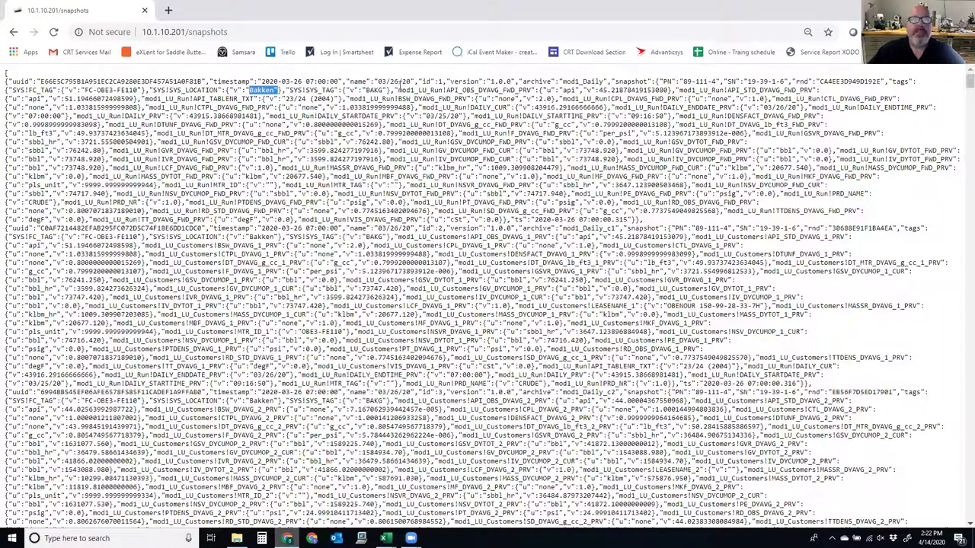
left_click_drag(377, 81, 415, 81)
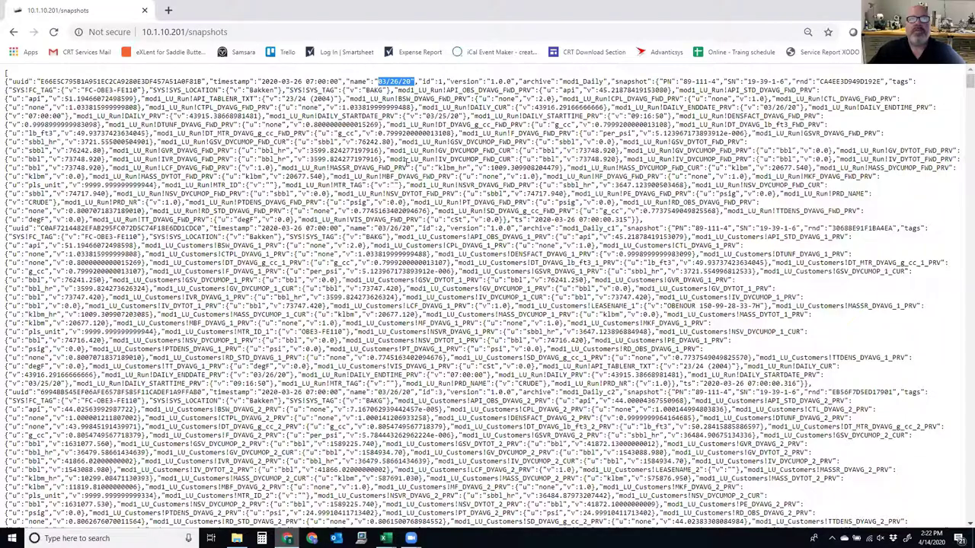
Delete the trailing 's' from the snapshots address
left_click(267, 32)
left_click(267, 32)
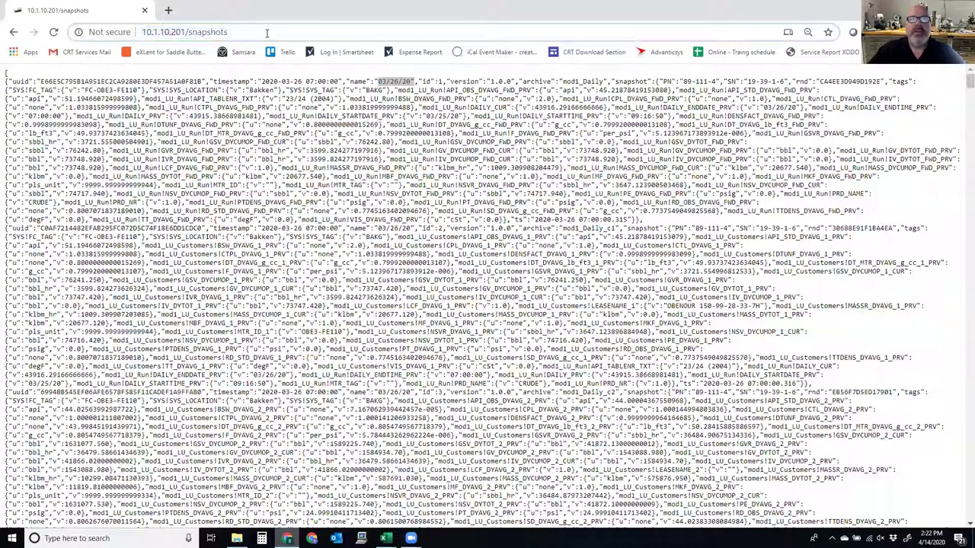
key("BackSpace")
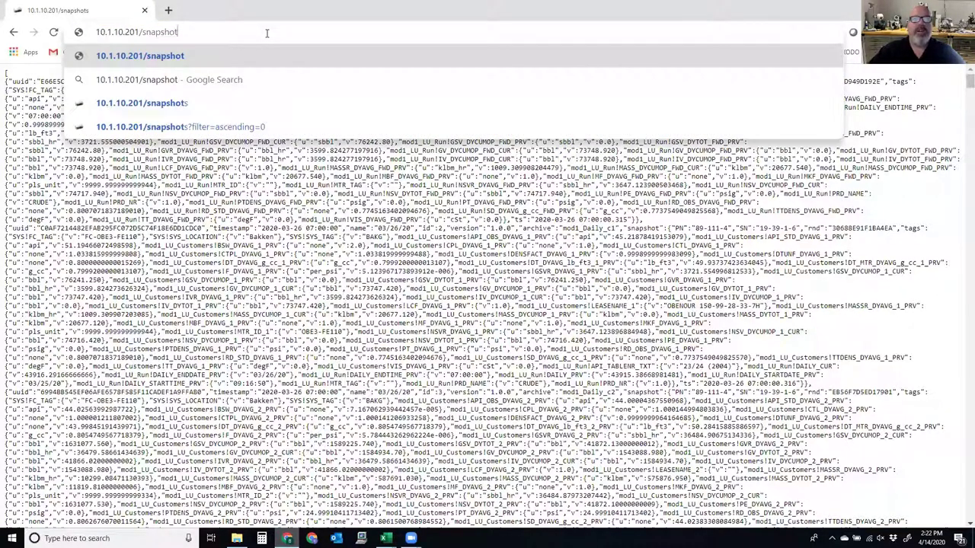
Run the snapshots?filter=ascending=0 query, start saving the page, then cancel the save
left_click(254, 128)
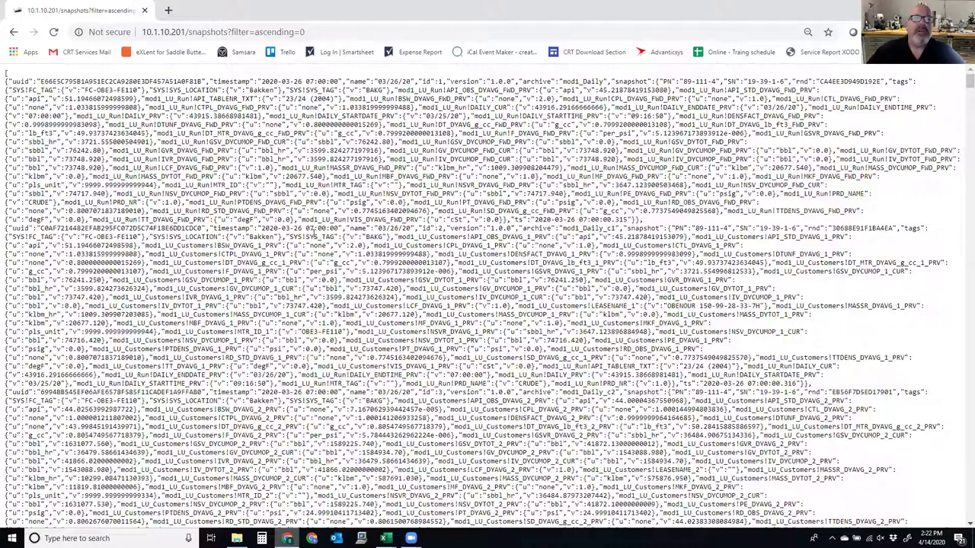
left_click_drag(328, 32, 191, 32)
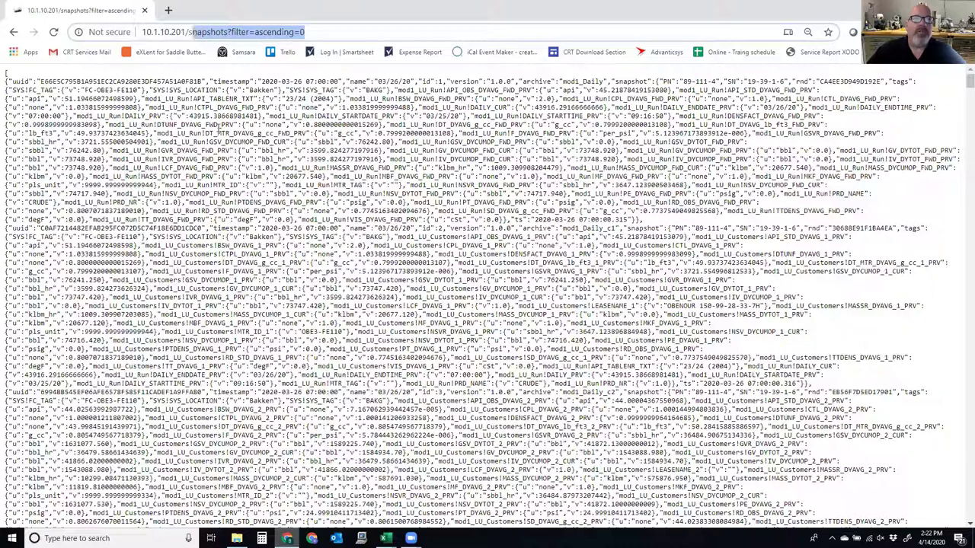
left_click(222, 137)
right_click(223, 139)
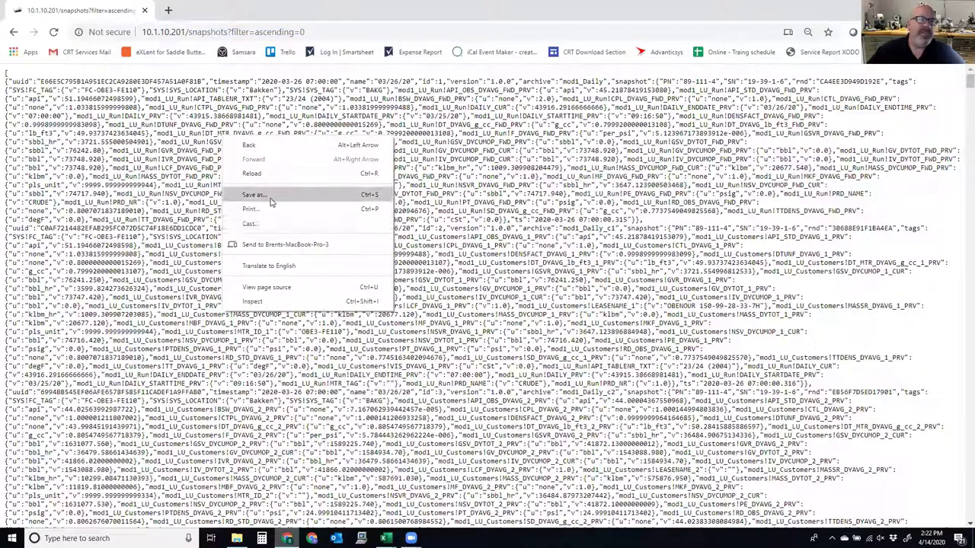
left_click(271, 201)
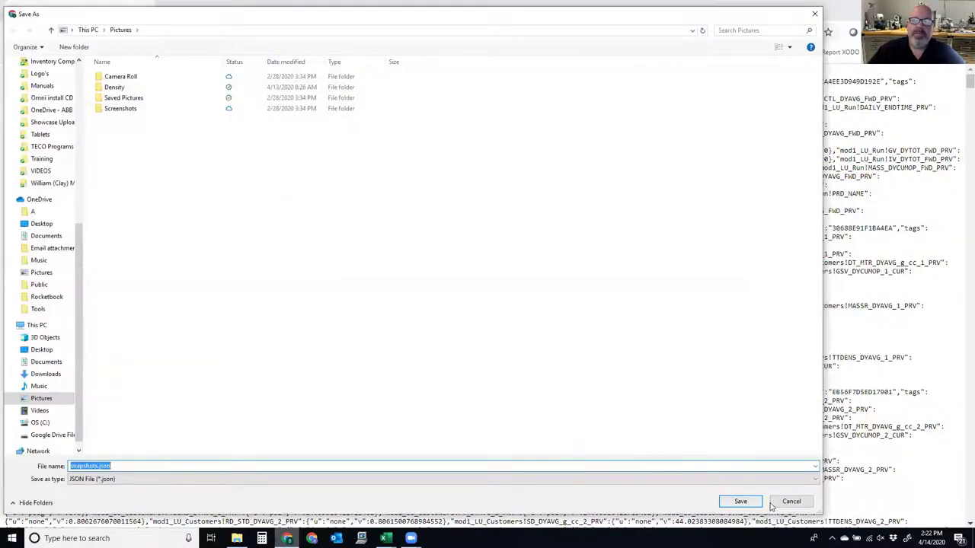
left_click(791, 502)
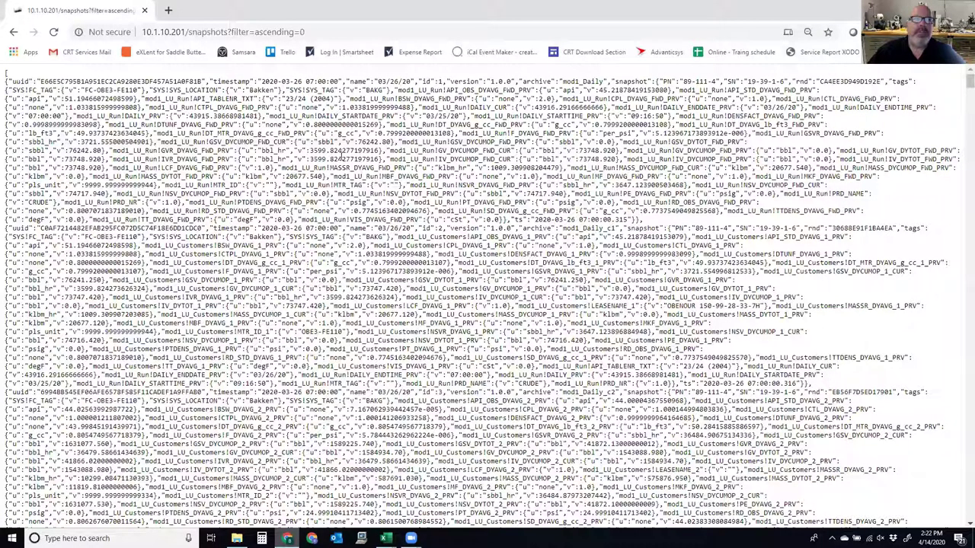
Replace the query path with 'archives' to load the archive XML listing
left_click_drag(305, 32, 190, 31)
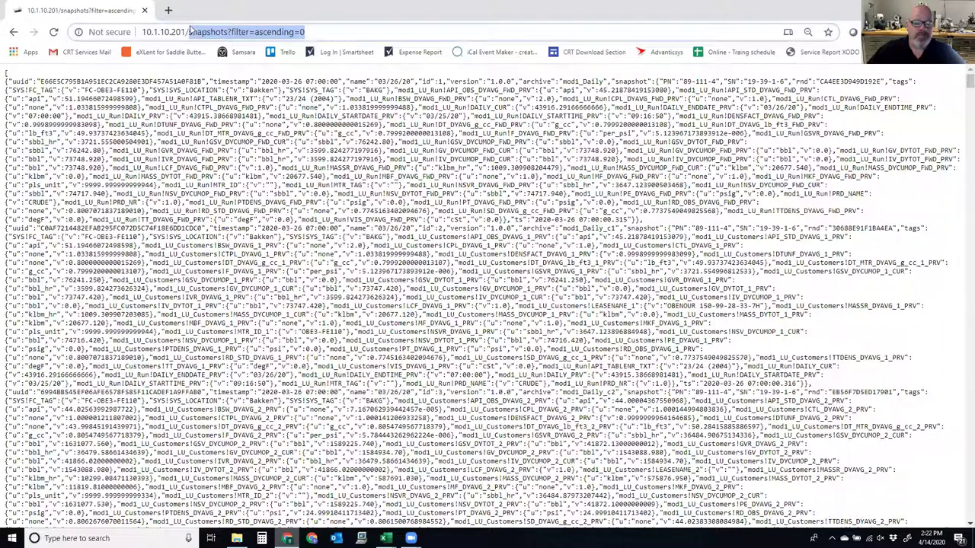
type("archives")
key("Return")
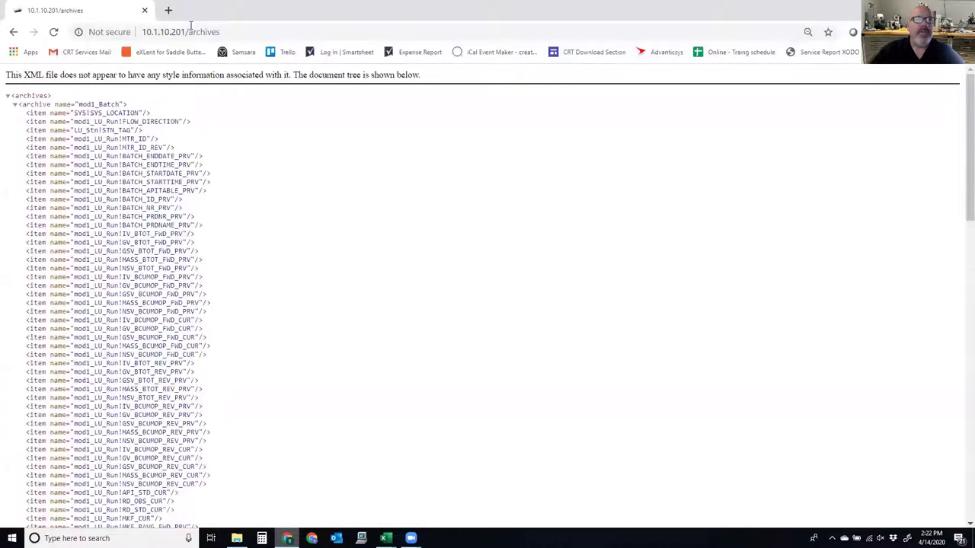
Collapse and re-expand the mod1_Batch and mod1_Daily item lists, then open the 'Online - Traing schedule' bookmark
left_click(14, 106)
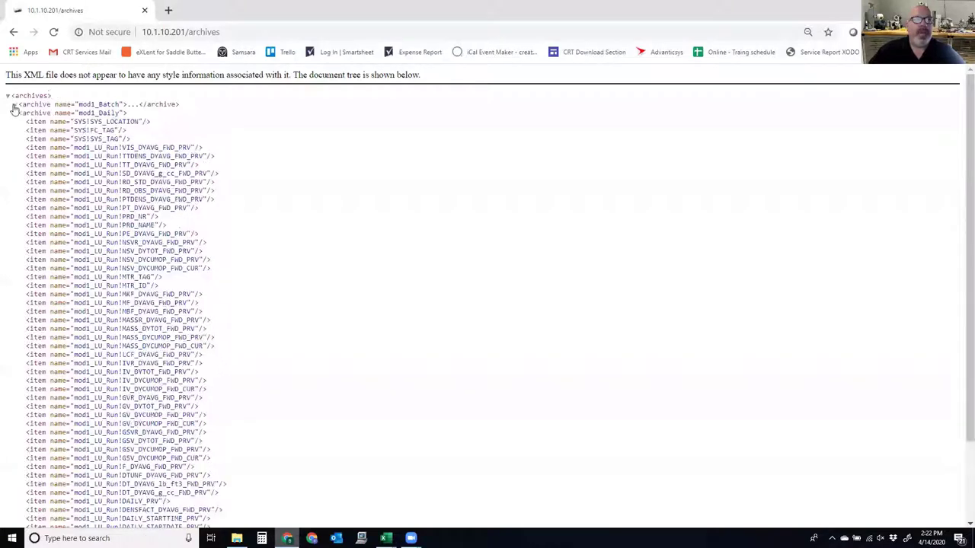
left_click(13, 113)
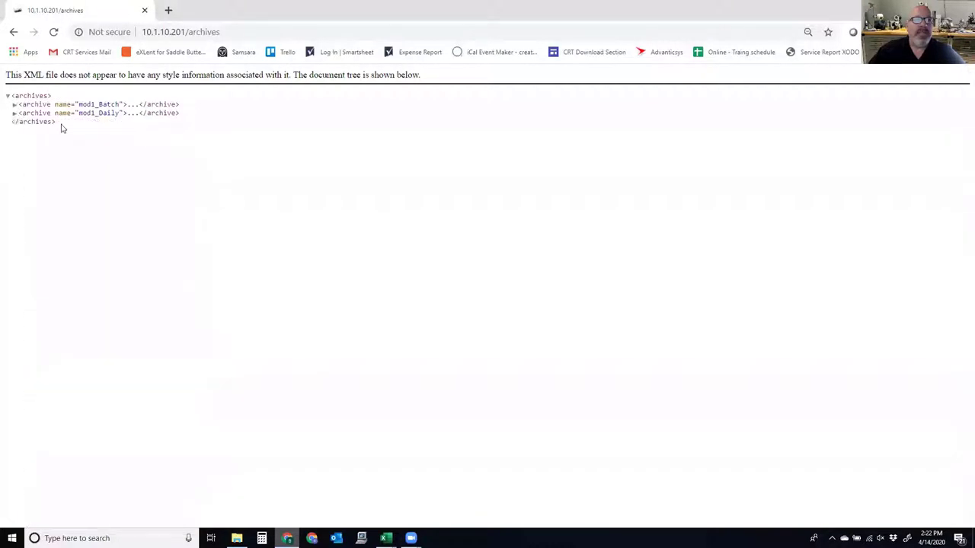
left_click(15, 112)
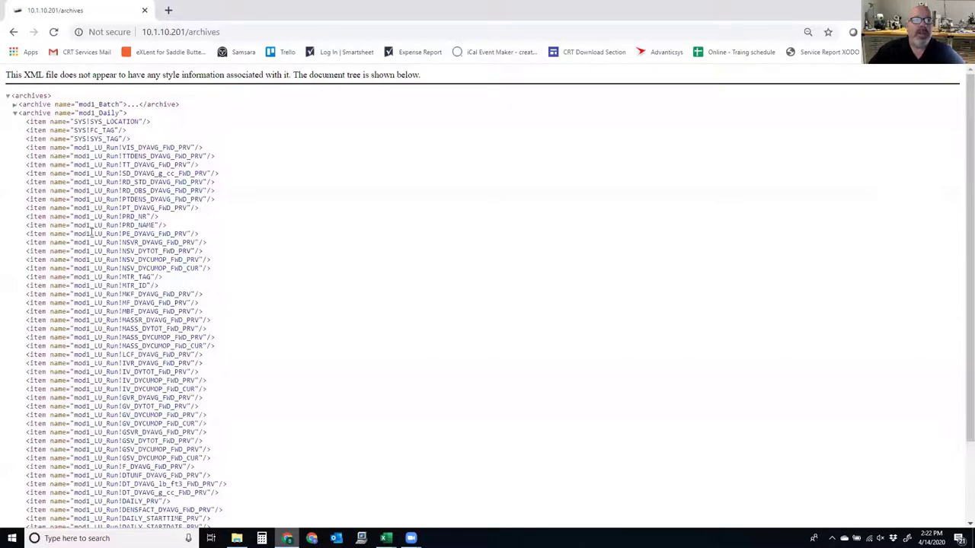
scroll(98, 199, "down", 3)
scroll(45, 130, "up", 3)
left_click(13, 105)
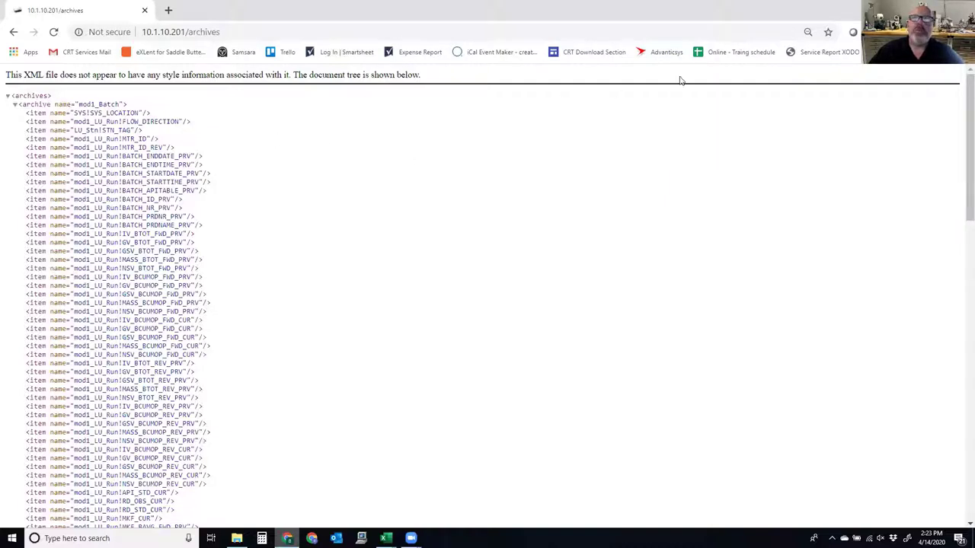
left_click(713, 54)
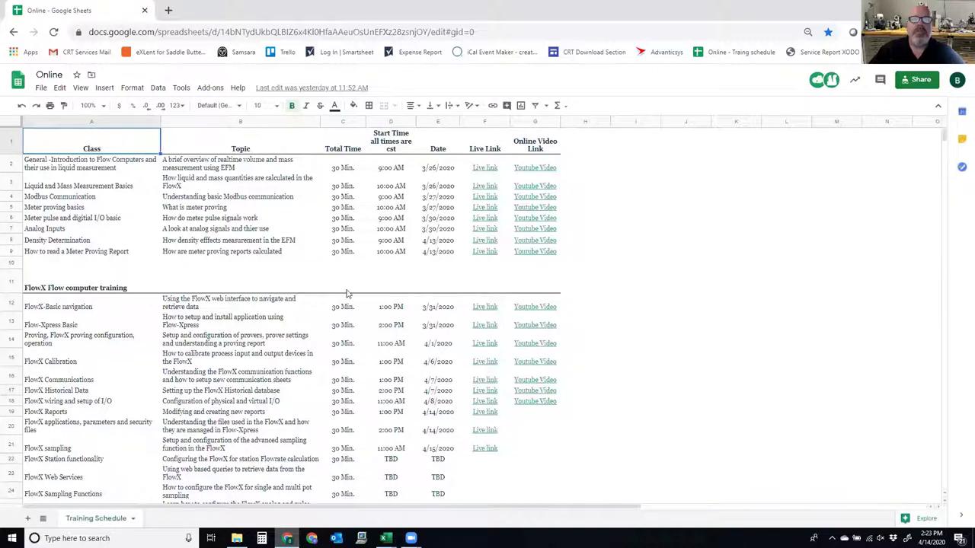
scroll(346, 291, "down", 1)
scroll(395, 431, "down", 2)
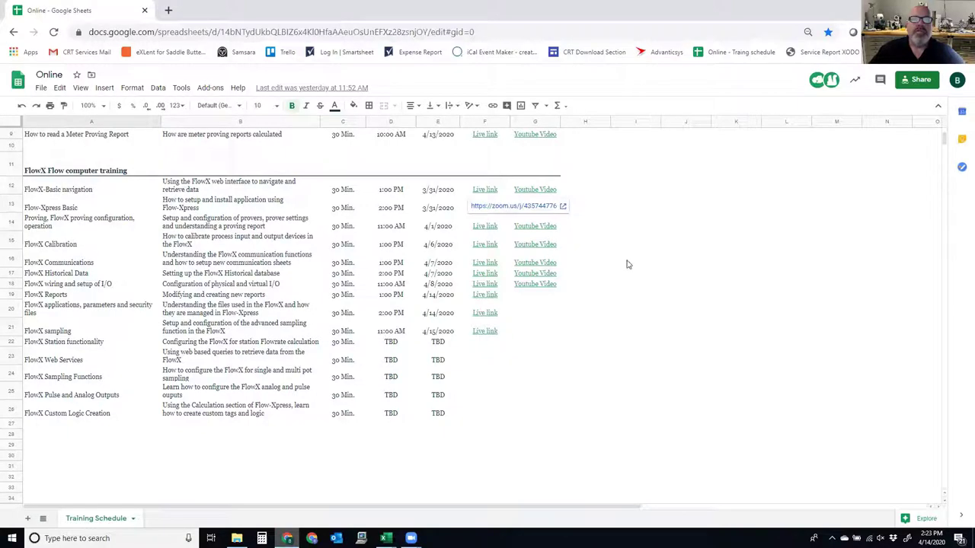
scroll(629, 263, "up", 3)
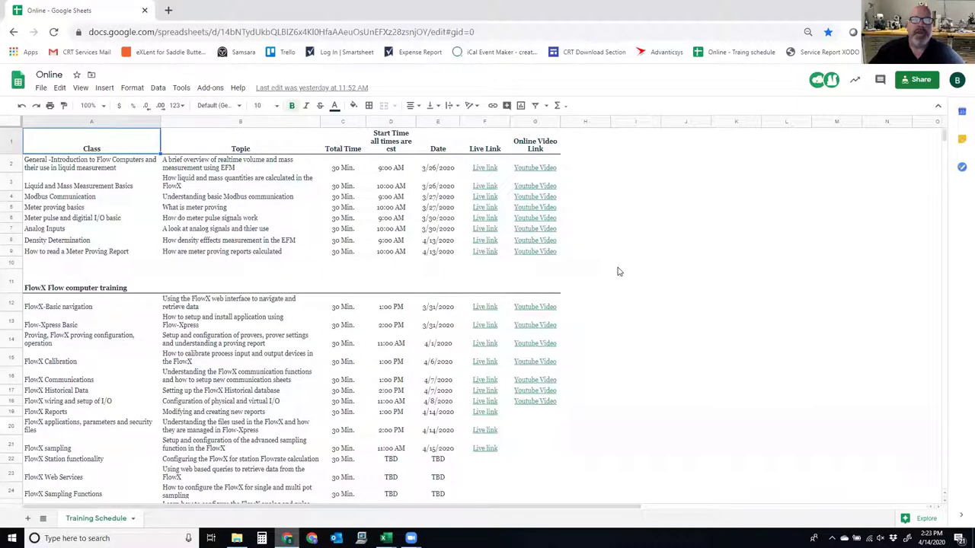